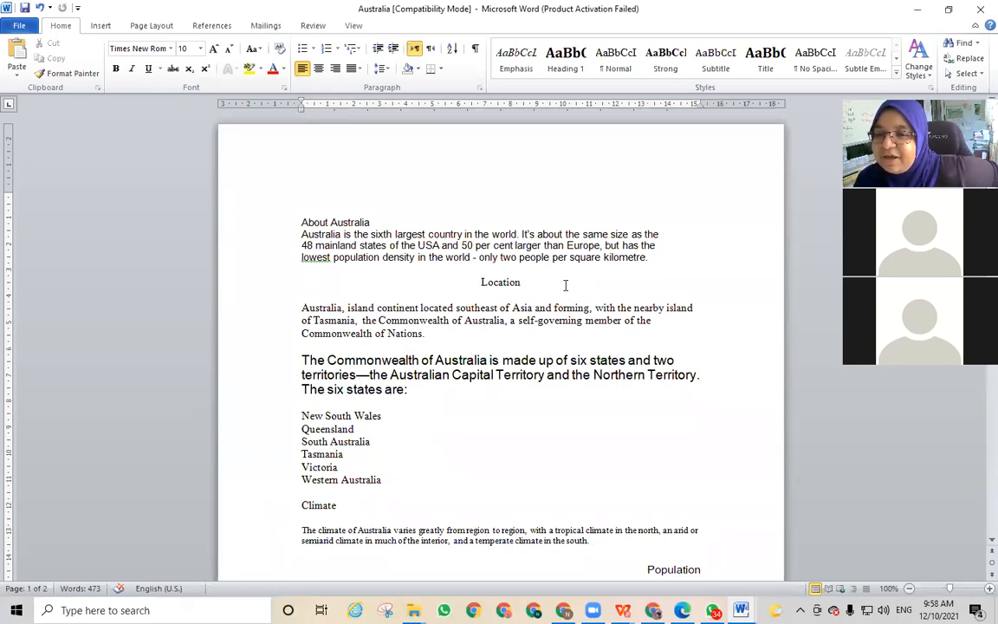
- Set all text in the document to the Calibri (Body) font at size 12
scroll(555, 342, down, 3)
scroll(634, 439, up, 3)
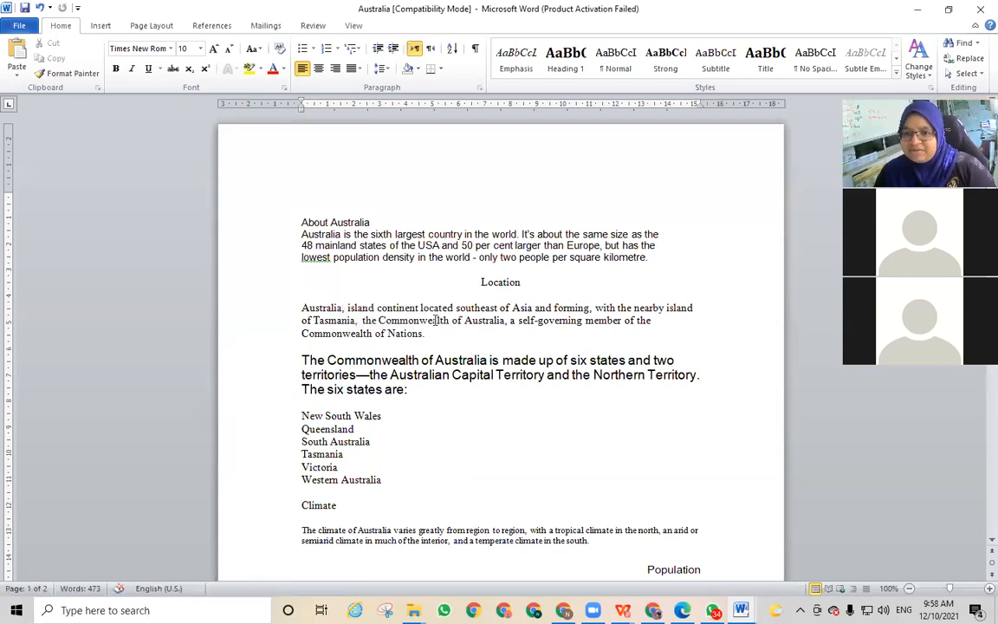
scroll(431, 372, down, 2)
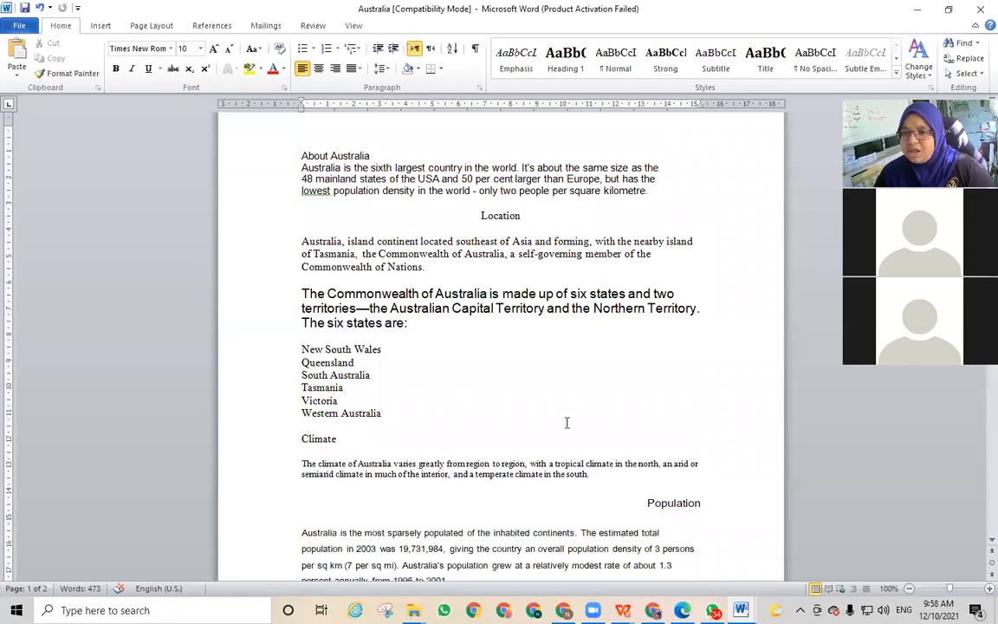
scroll(567, 422, down, 4)
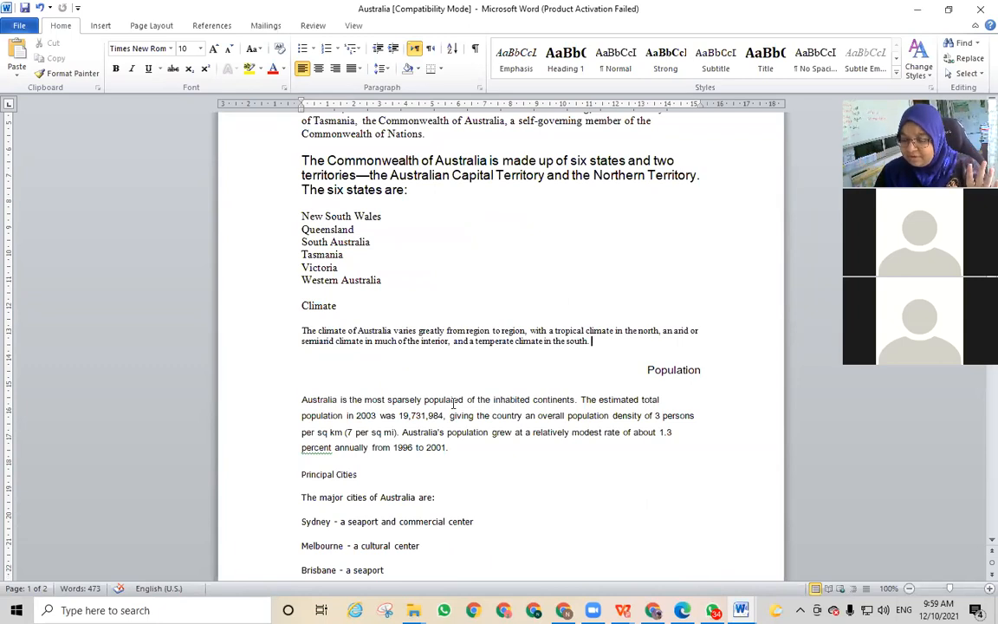
scroll(452, 403, up, 6)
click(476, 247)
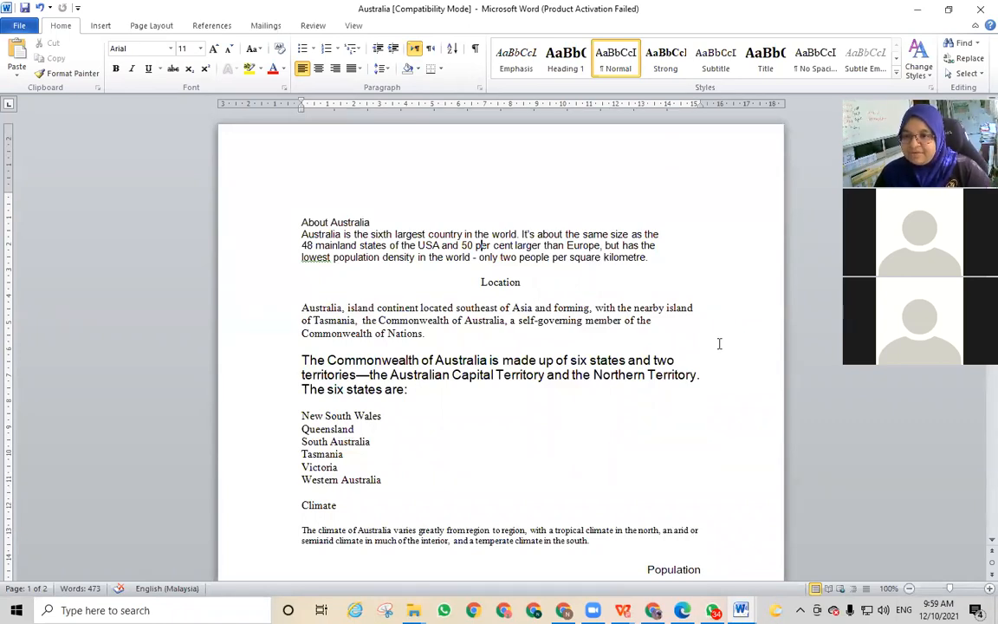
key(ctrl+a)
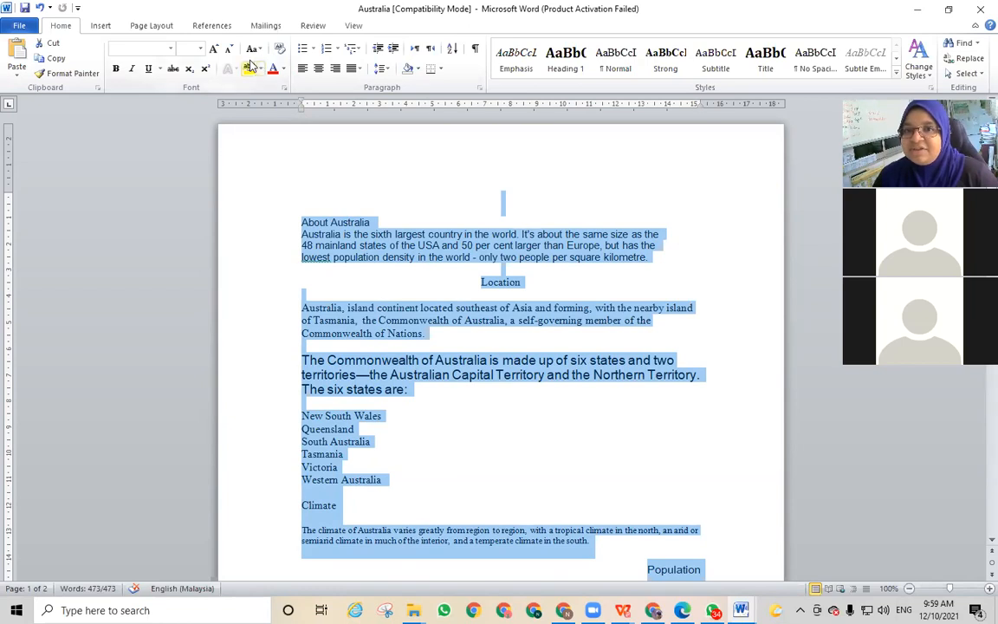
click(171, 50)
click(172, 49)
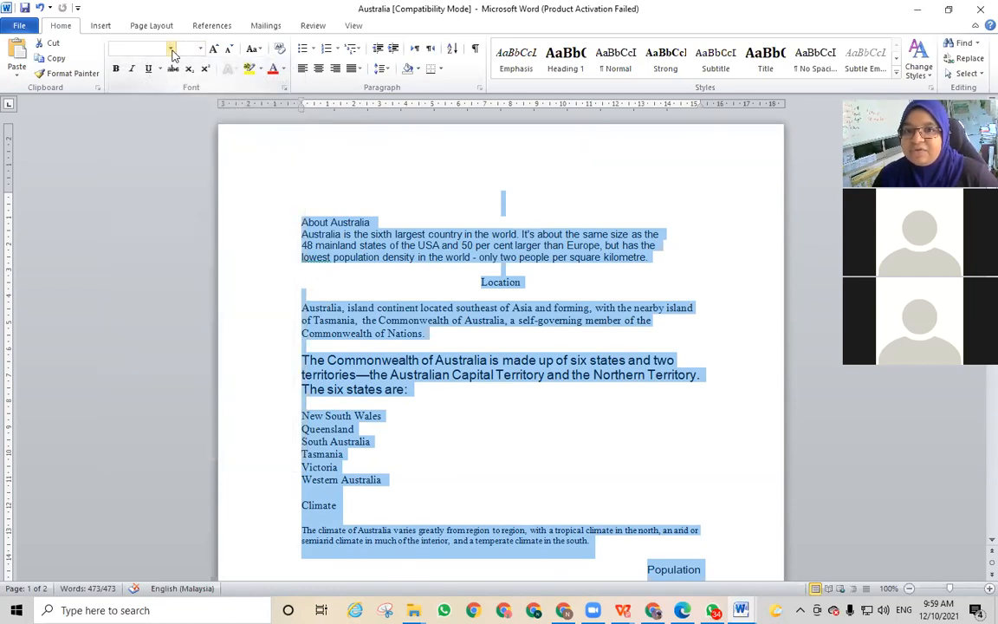
click(172, 49)
click(141, 96)
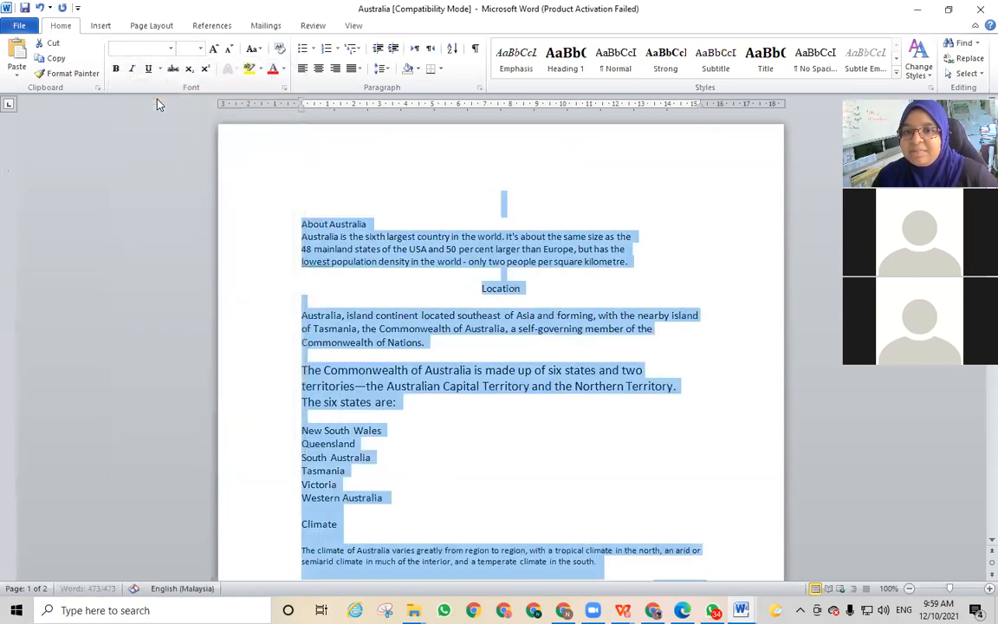
click(200, 49)
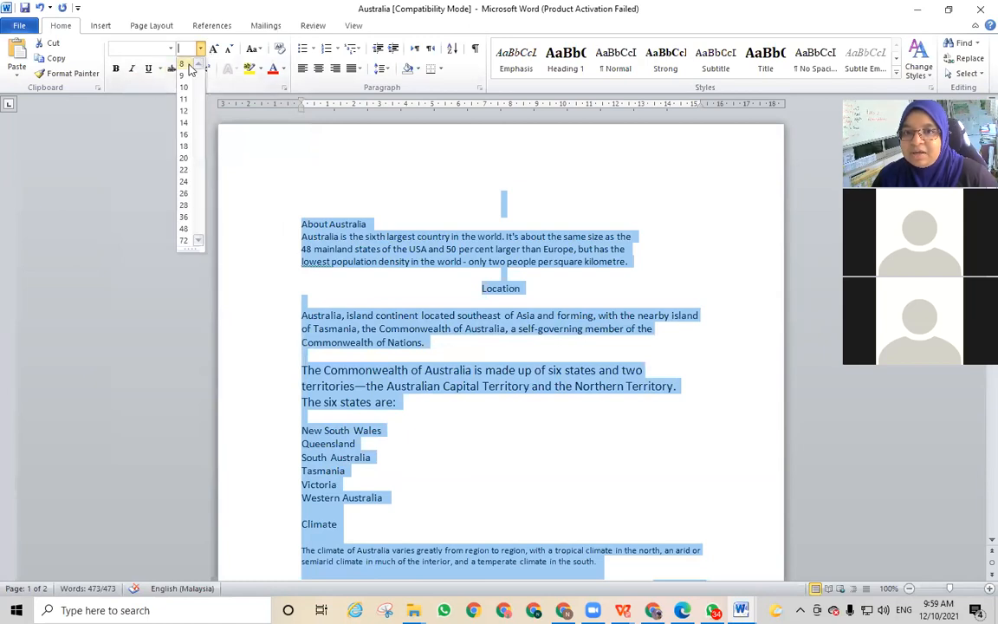
click(184, 111)
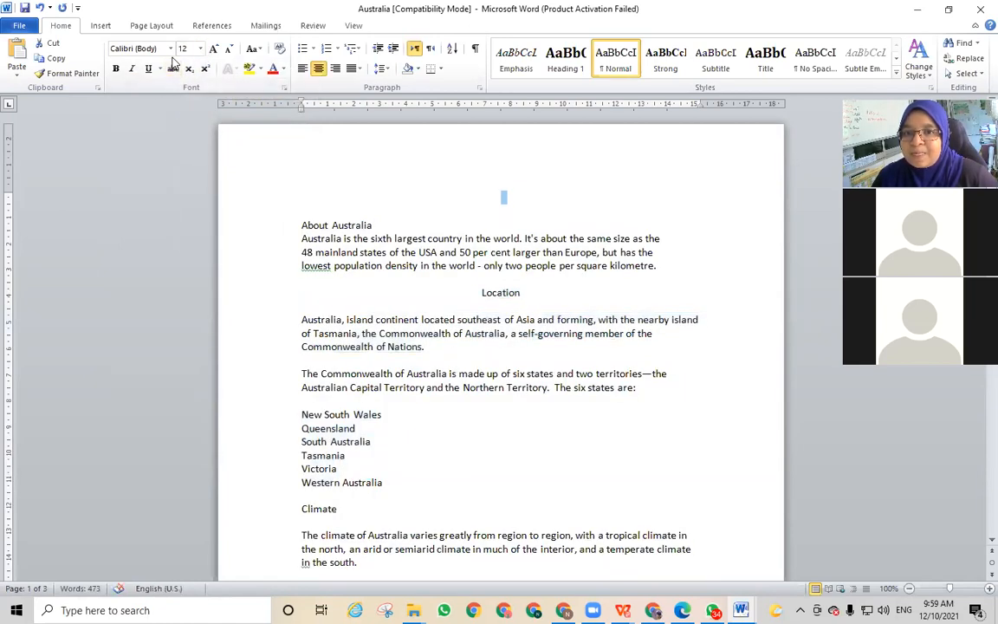
- Left-align all text in the document
click(303, 74)
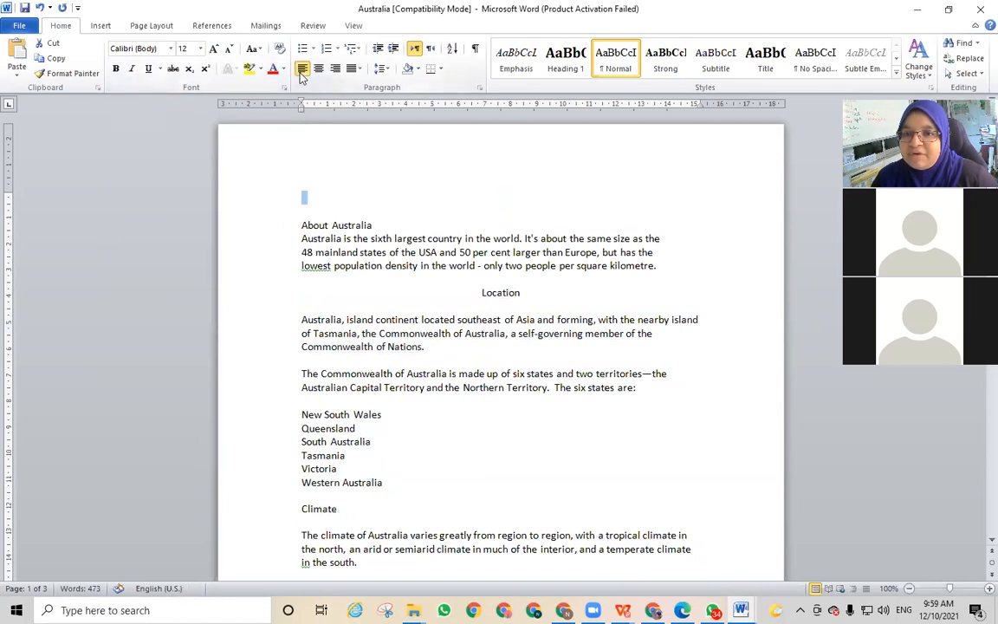
click(383, 277)
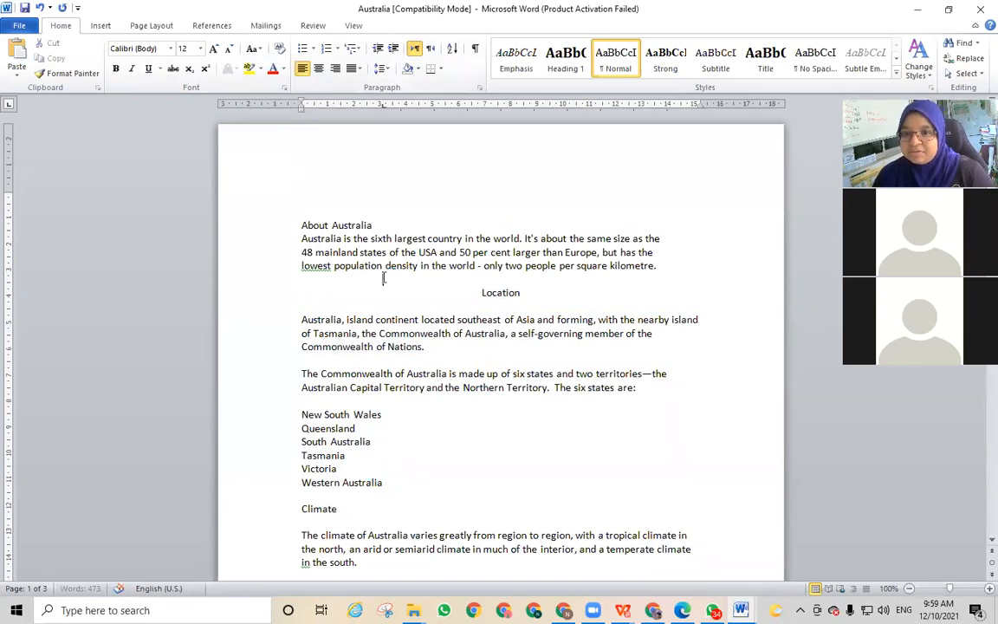
key(ctrl+a)
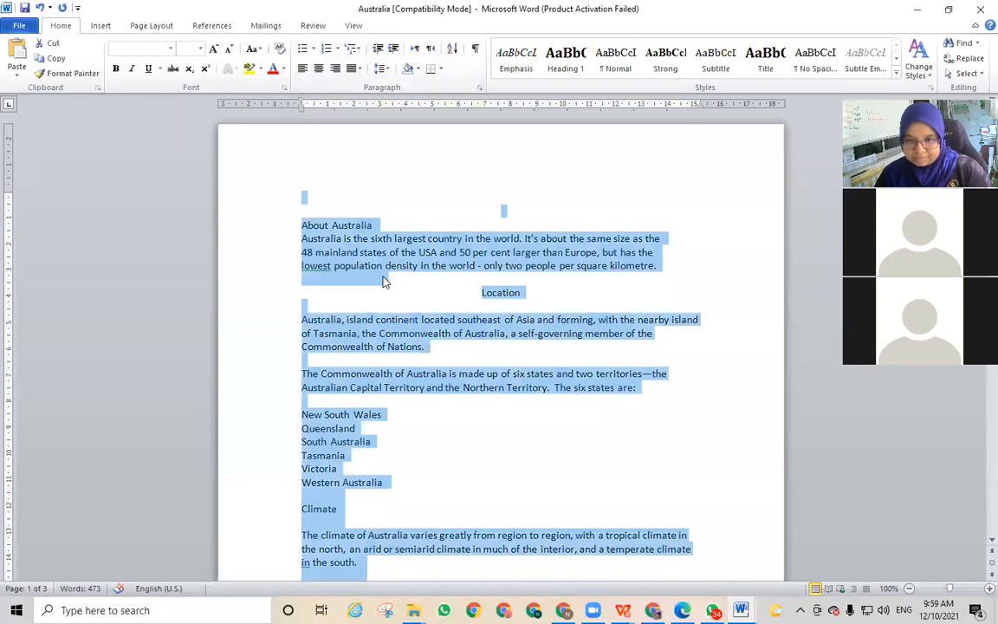
click(303, 69)
click(433, 459)
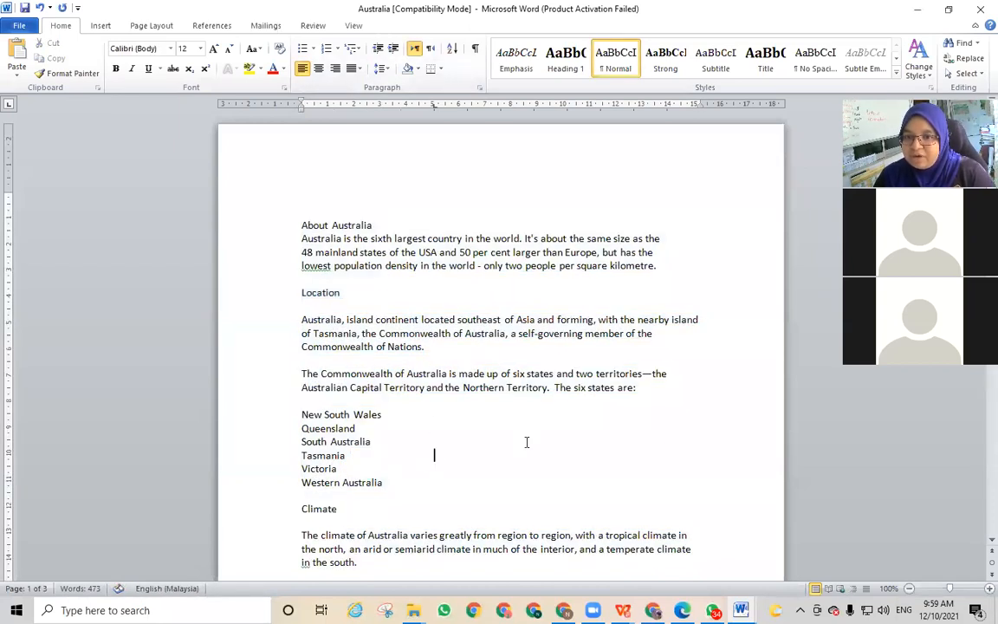
- Examine the document's headings, lists and body paragraphs from the first page to the last for consistent formatting
scroll(527, 442, down, 4)
scroll(526, 442, down, 20)
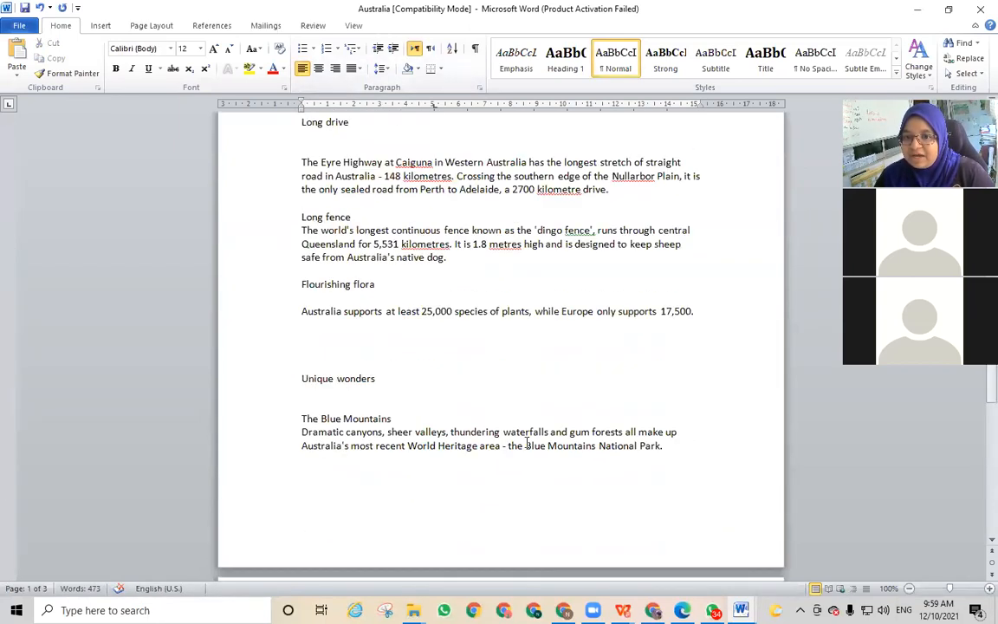
scroll(527, 442, down, 10)
scroll(527, 442, up, 6)
scroll(526, 442, up, 20)
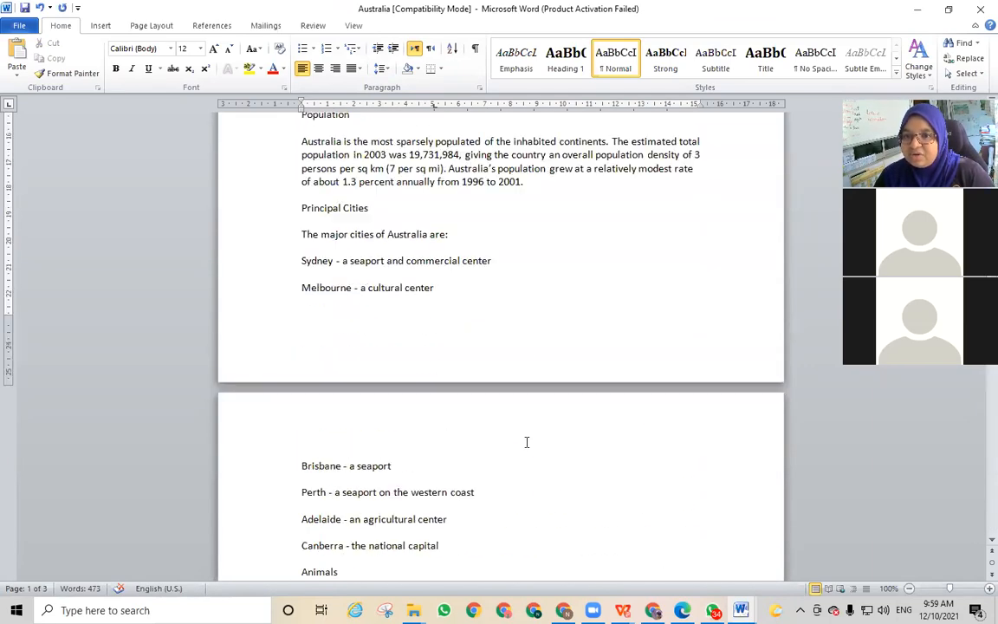
scroll(526, 441, up, 1)
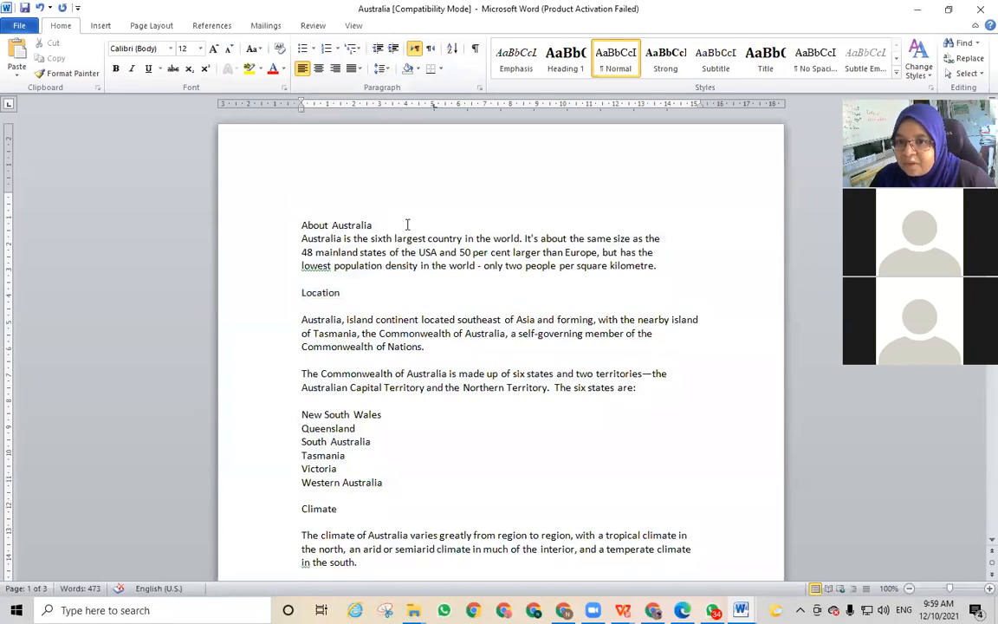
drag(386, 223, 301, 222)
double_click(308, 224)
double_click(448, 252)
scroll(442, 334, down, 9)
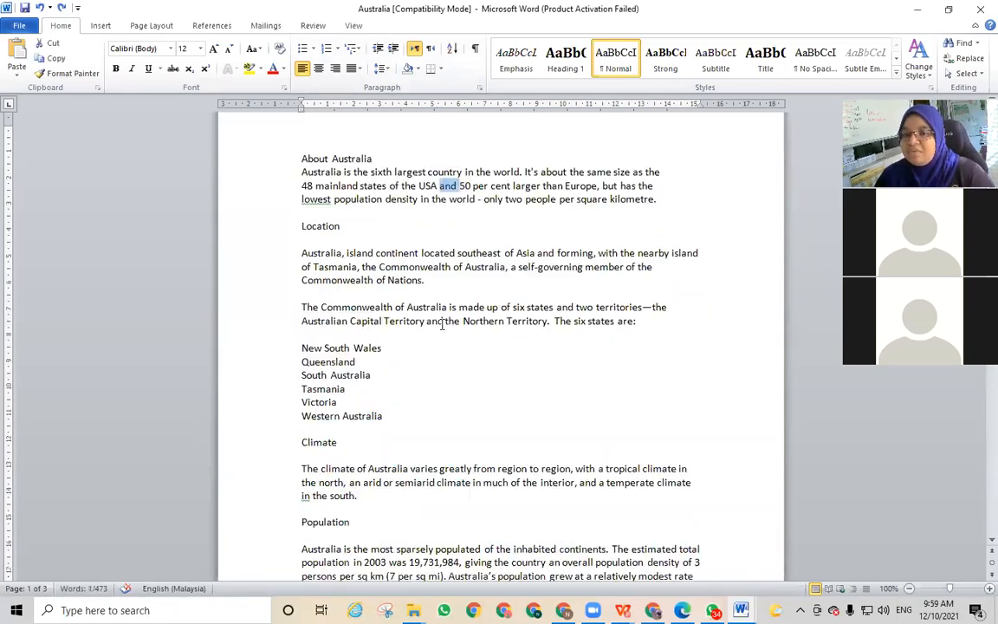
scroll(441, 334, down, 5)
scroll(440, 367, up, 14)
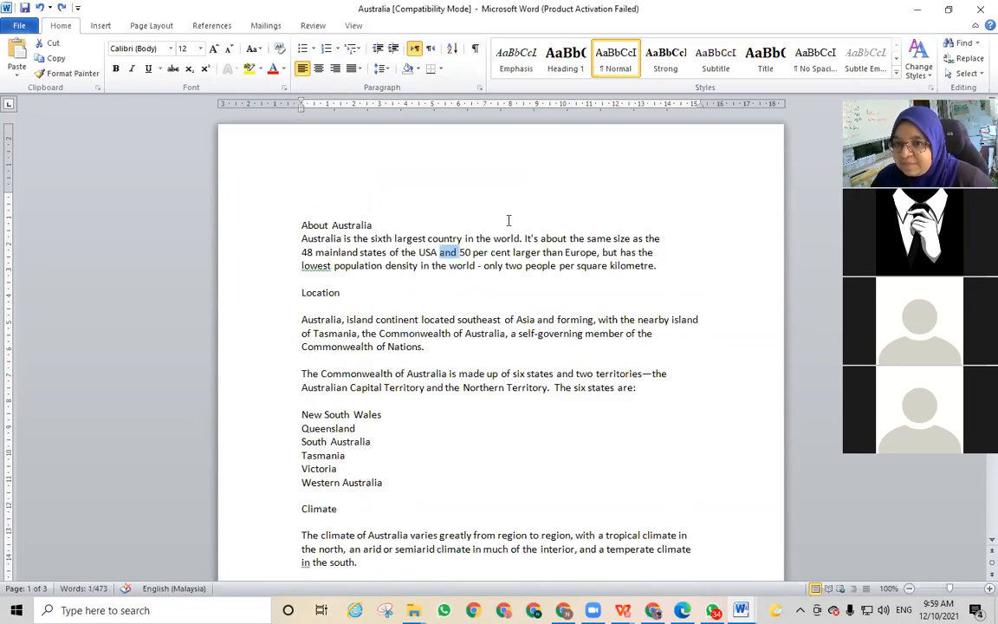
- Start a new quick style from the blank line below the Location heading and clear its default name
click(390, 272)
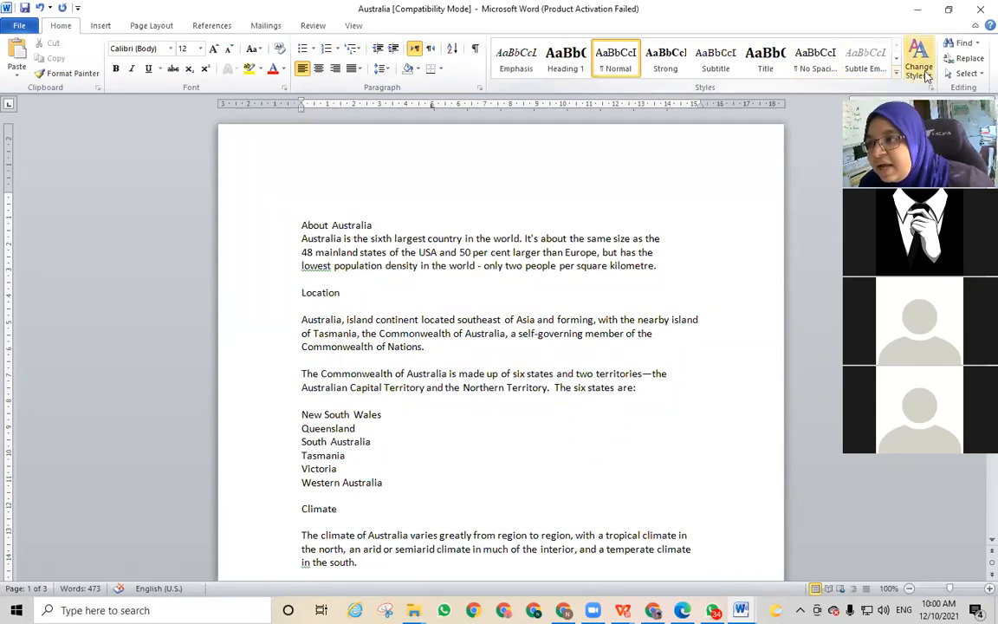
click(897, 73)
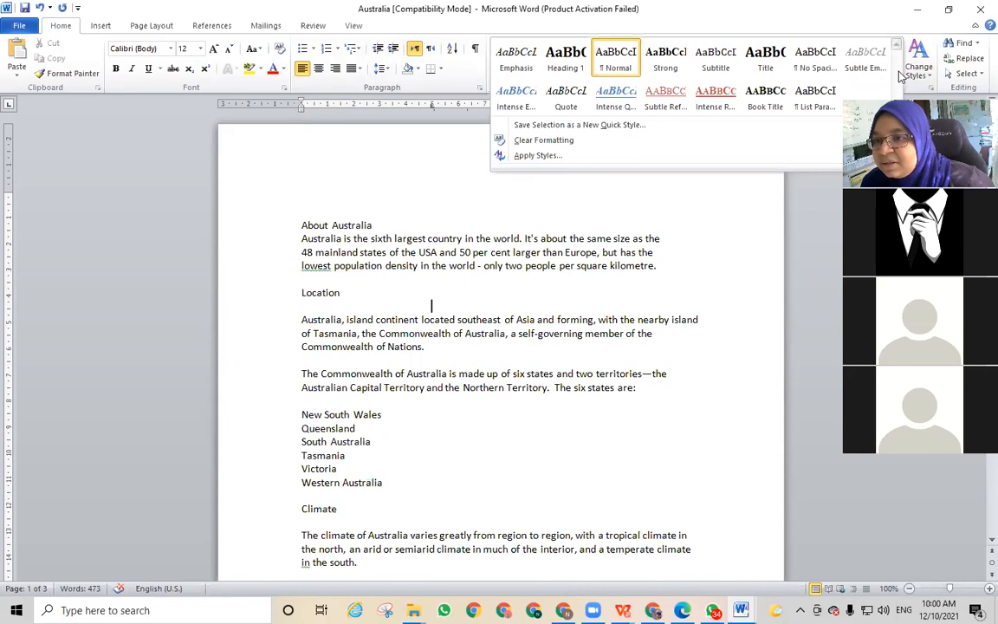
click(574, 125)
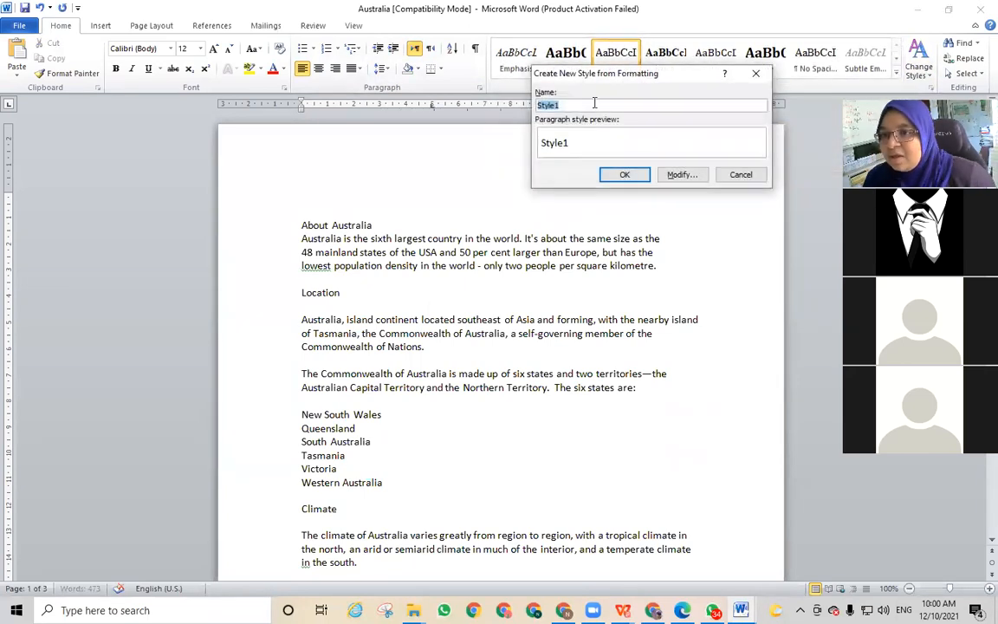
key(BackSpace)
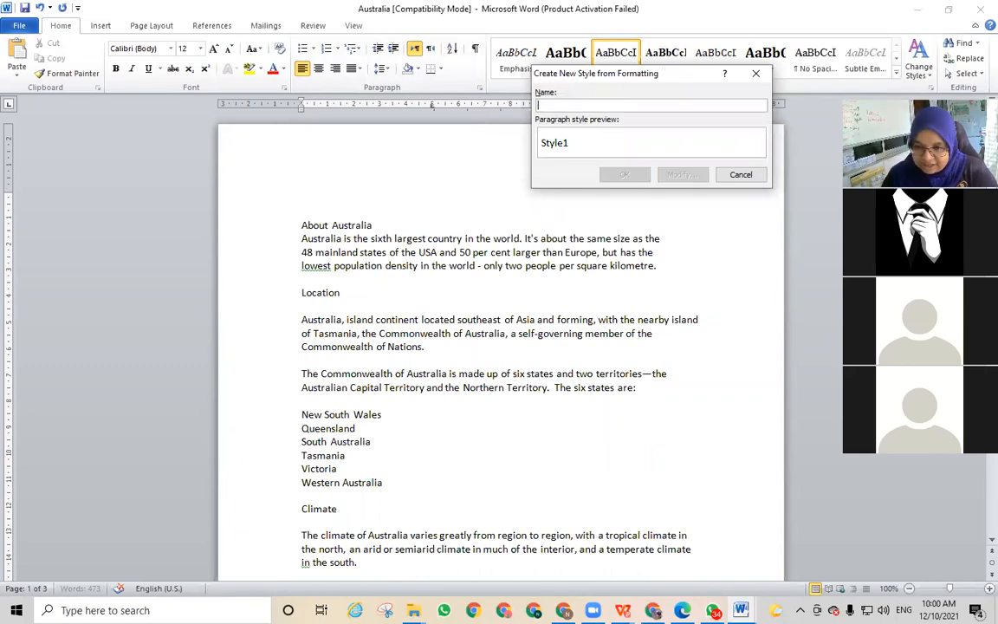
- Switch to ICT G7 TEST 1 SEM 1 2122.pdf in WPS Office and copy the style name "Australia Title" from the table
click(622, 610)
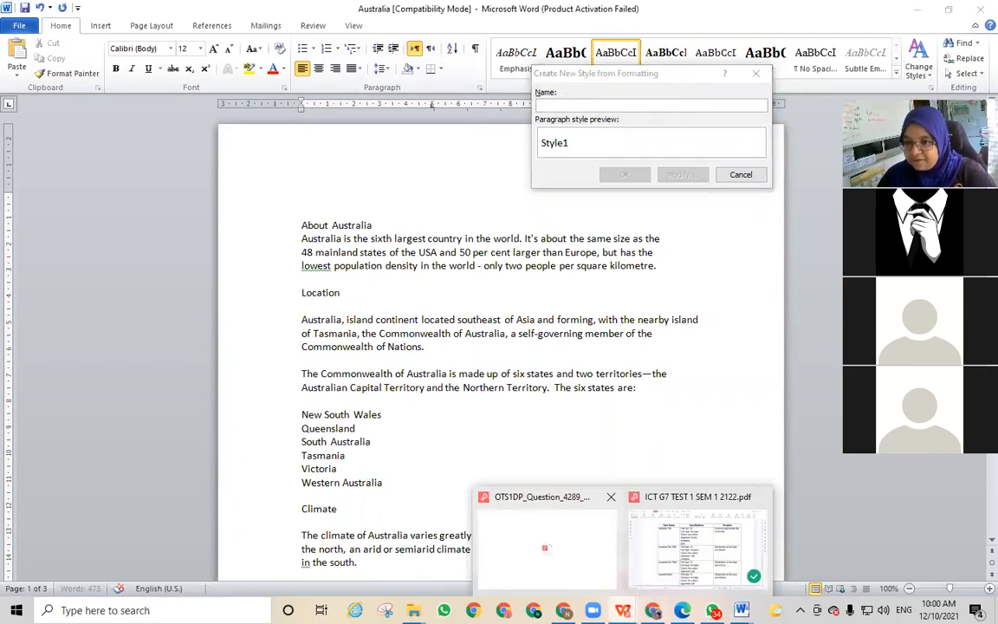
click(672, 548)
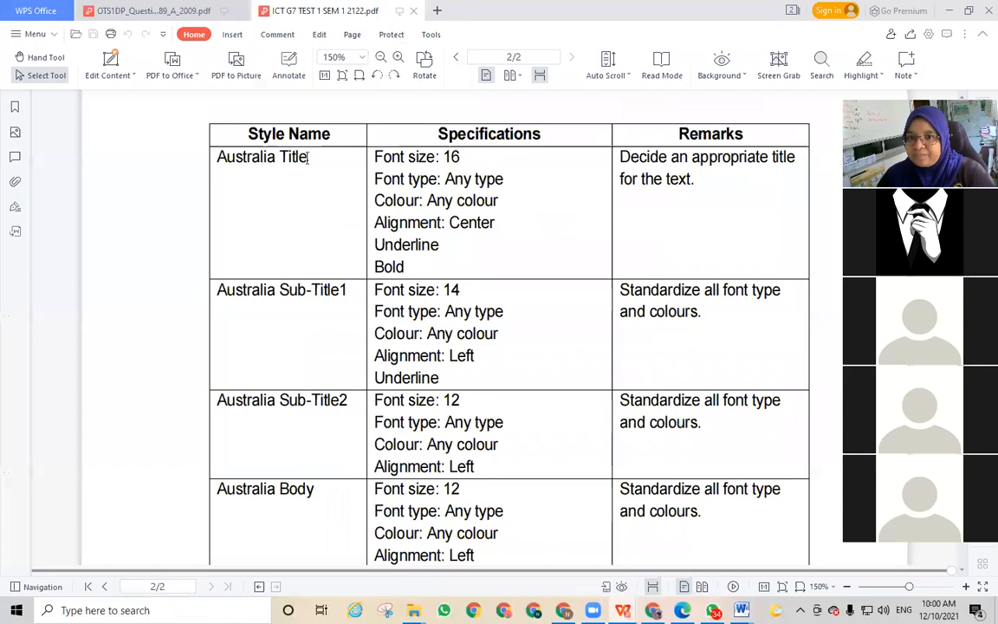
drag(316, 158, 205, 160)
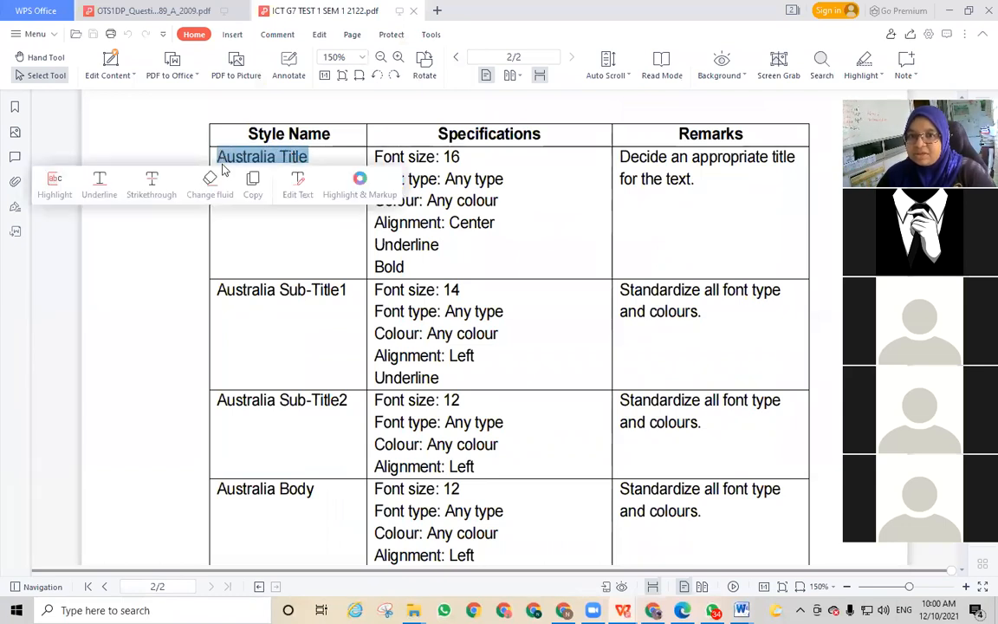
right_click(225, 163)
click(252, 167)
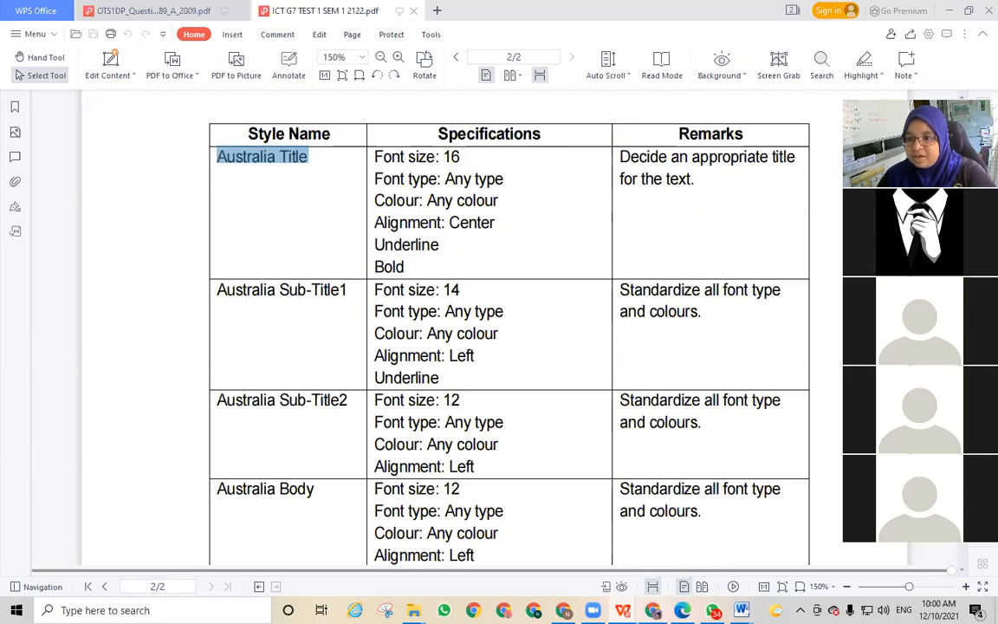
- Return to the Australia document in Word and paste "Australia Title" as the new style's name
click(950, 11)
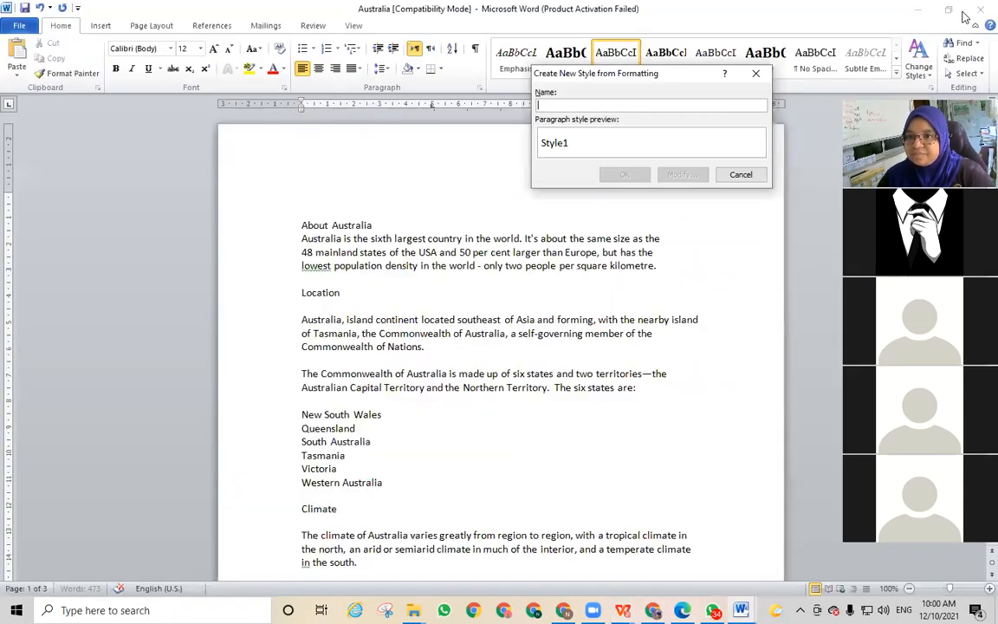
right_click(560, 105)
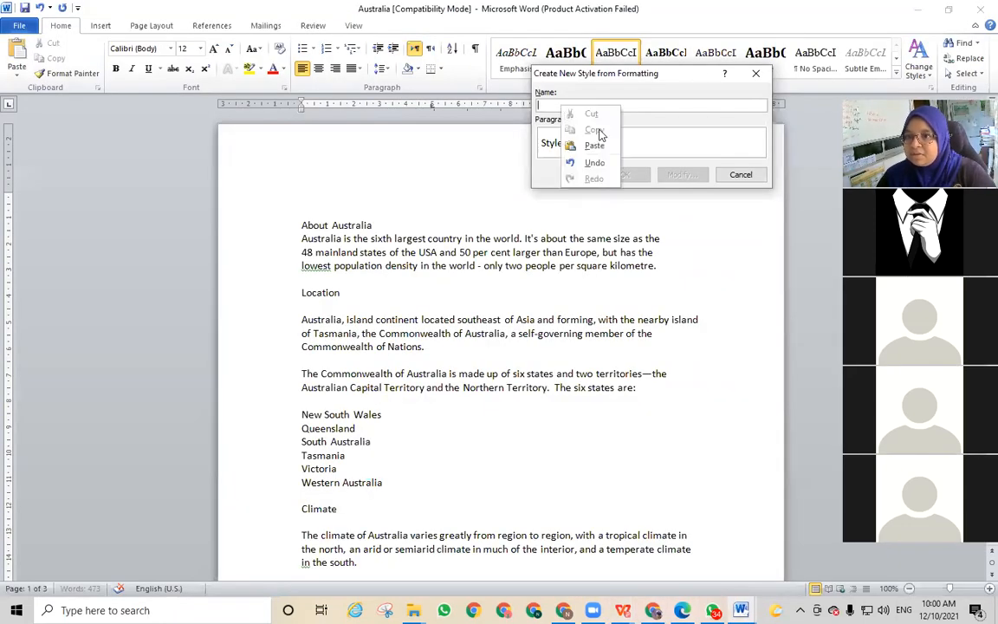
click(594, 145)
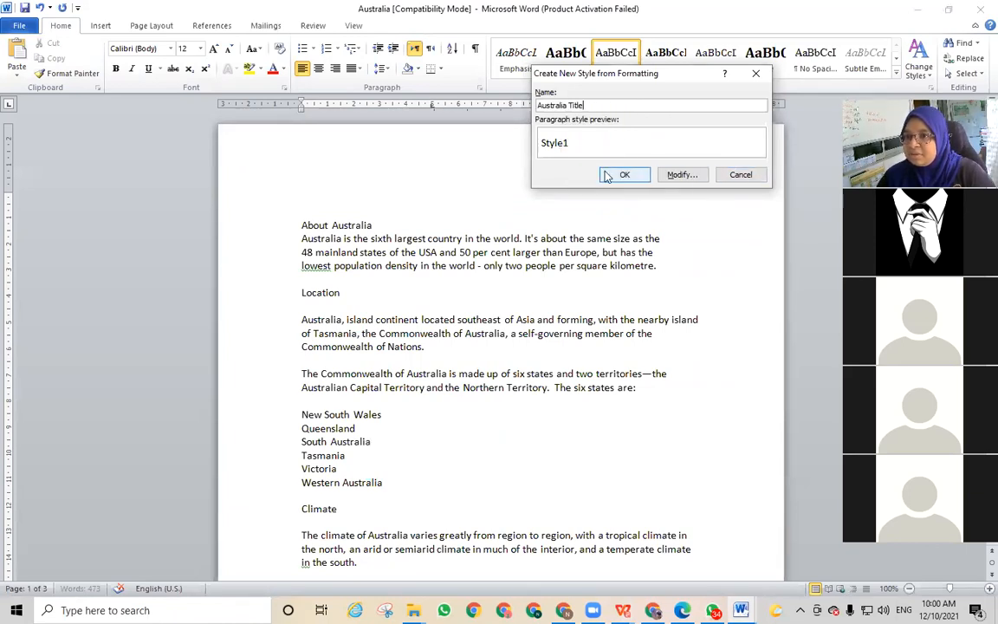
- Format the Australia Title style as size 16, centered, bold and underlined, with the black Text 1 theme color
click(698, 178)
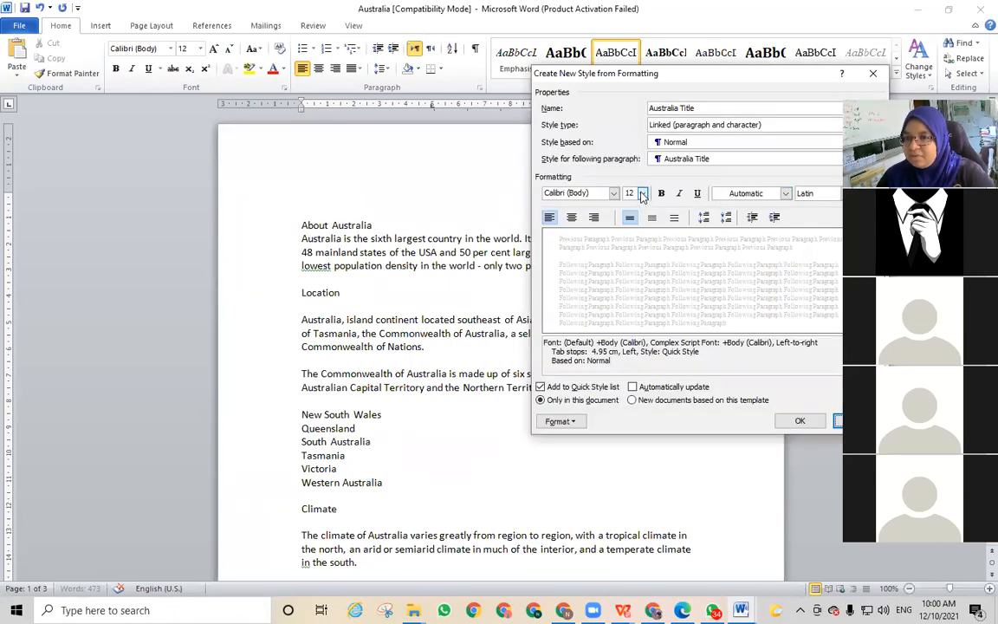
click(642, 193)
click(630, 246)
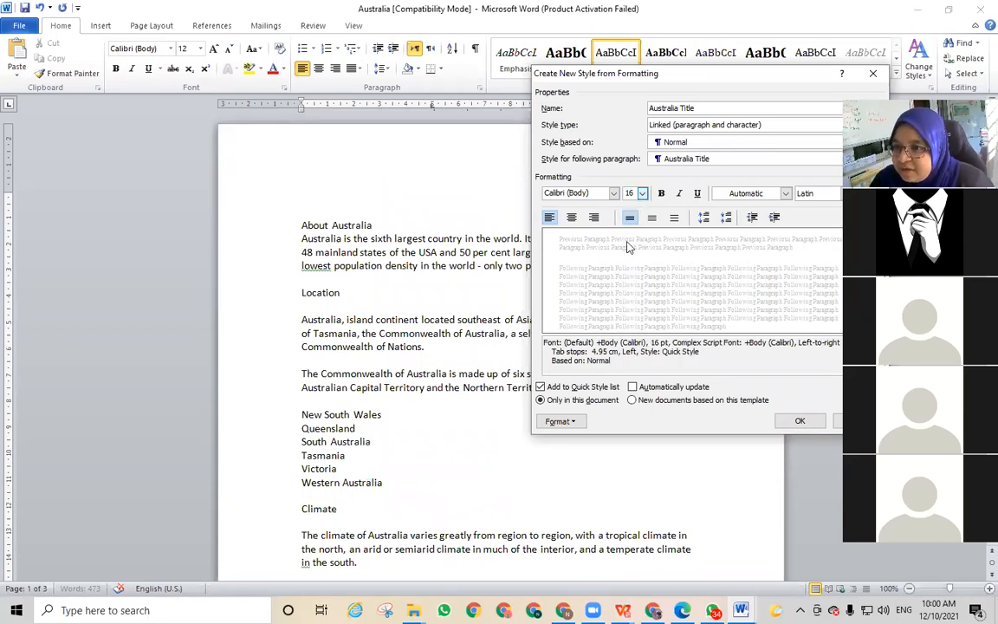
click(572, 218)
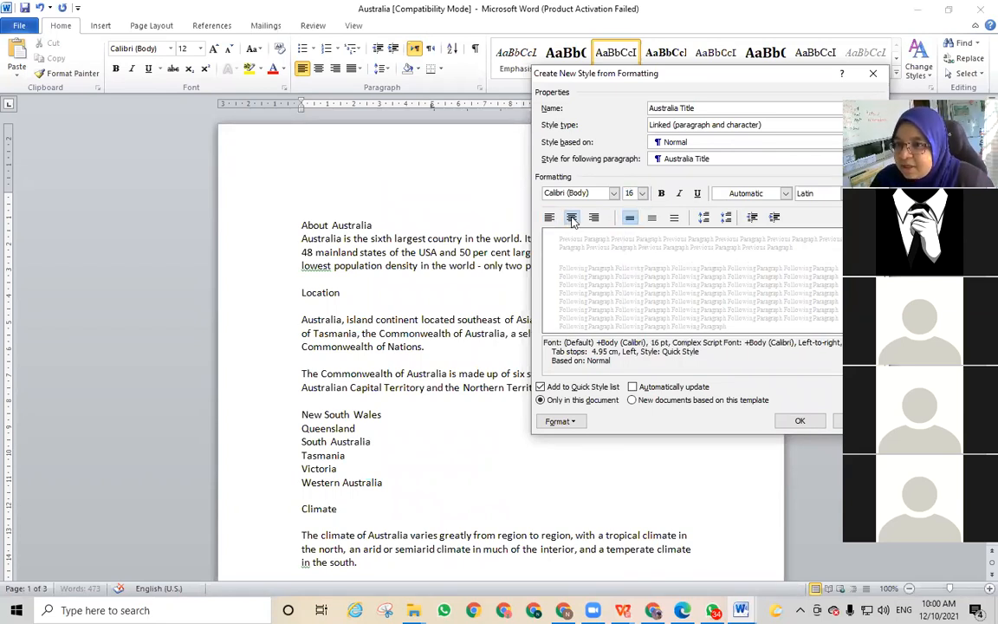
click(660, 193)
click(698, 193)
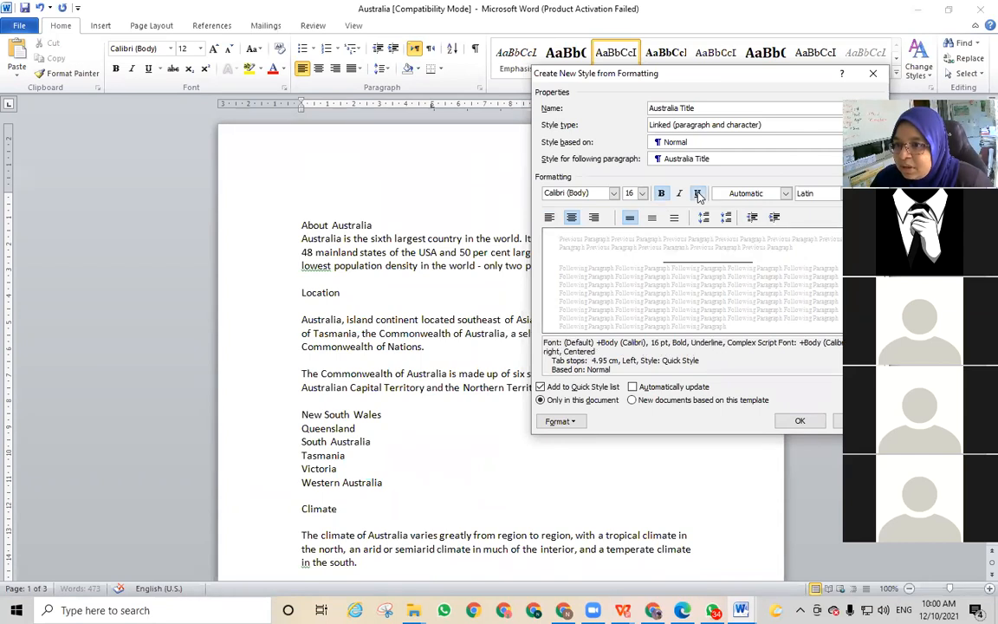
click(785, 193)
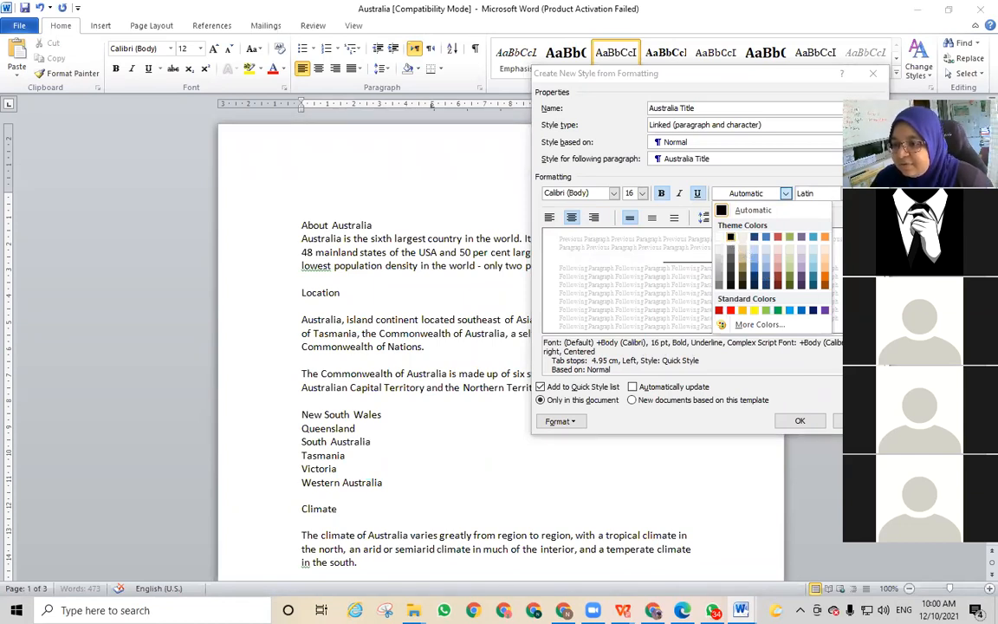
click(730, 236)
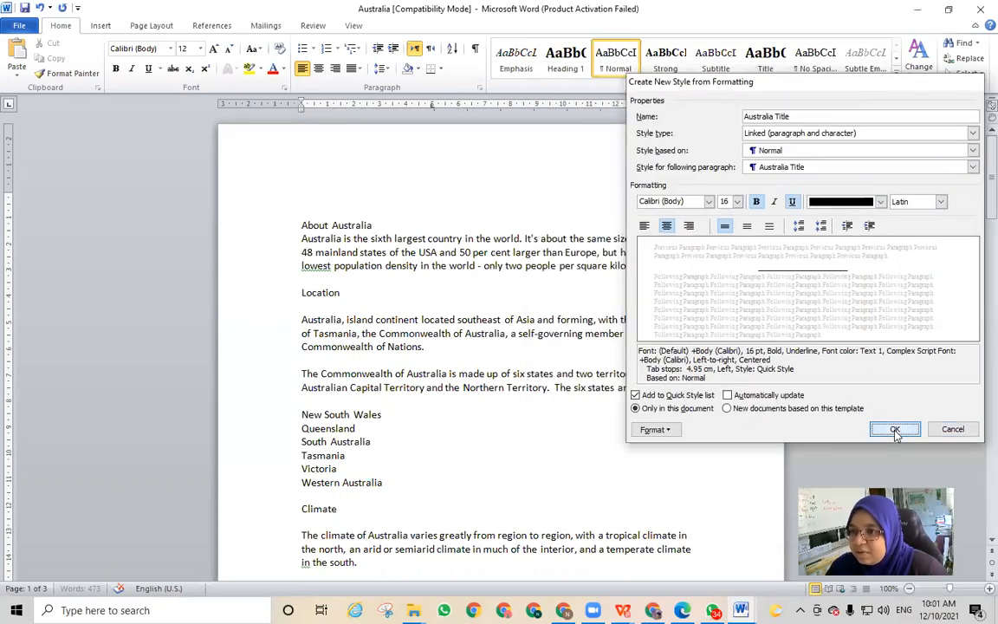
- Save the Australia Title style and place the cursor at the end of the About Australia heading
click(895, 430)
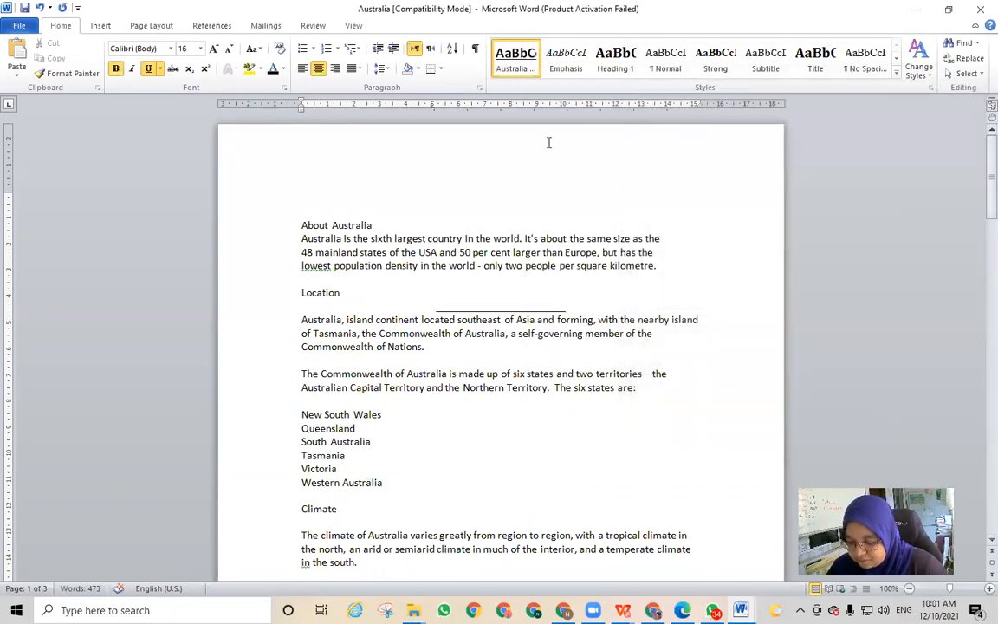
click(388, 229)
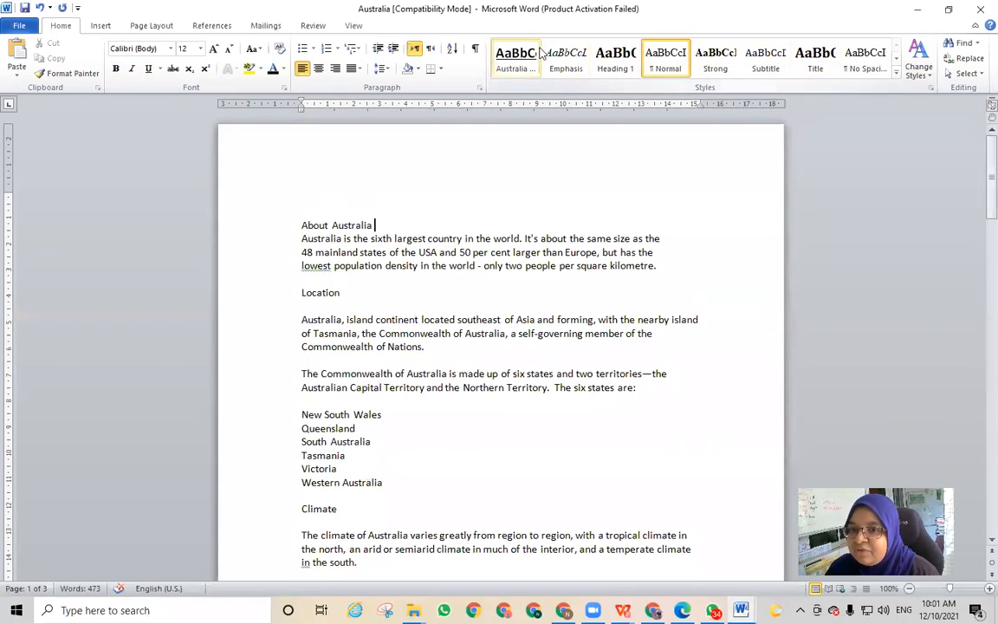
- Restore the Word window to a smaller size, move it up and extend its height down to the taskbar
double_click(871, 11)
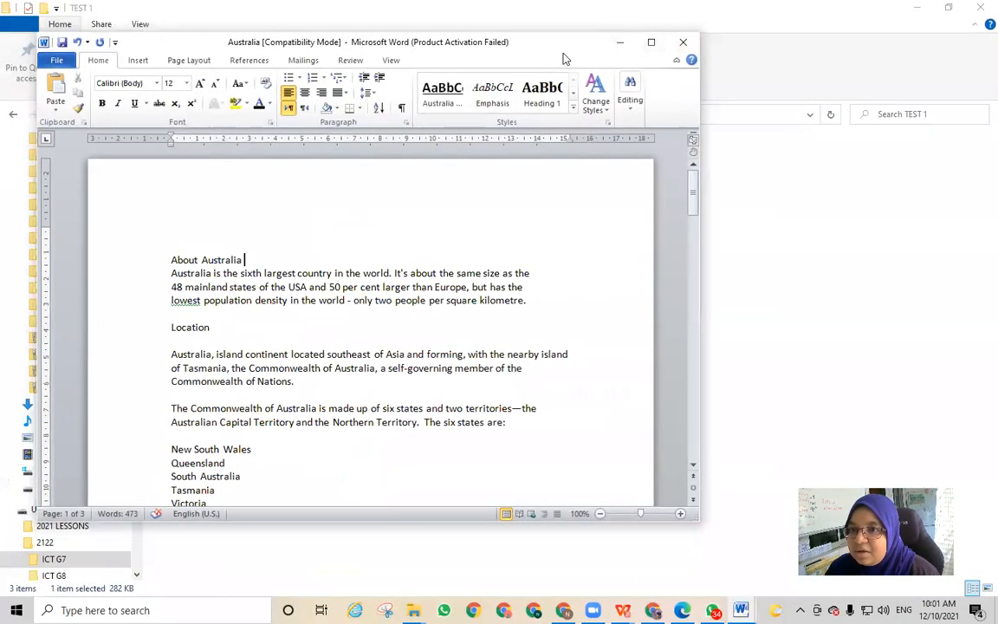
drag(500, 39, 521, 29)
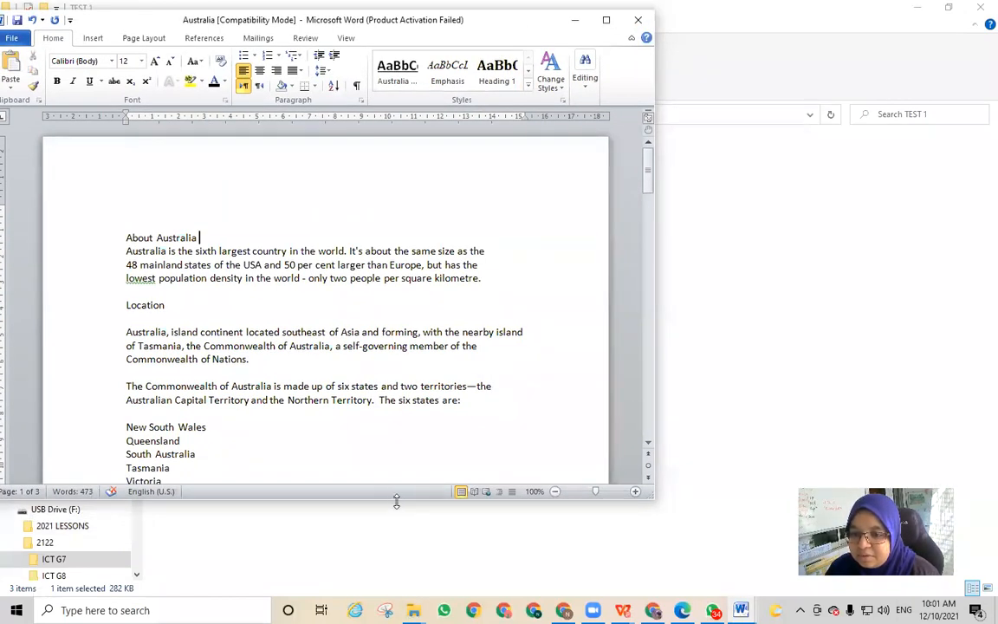
drag(396, 500, 396, 620)
- Clear away the File Explorer, browser and blank Word windows behind the Australia document
click(947, 8)
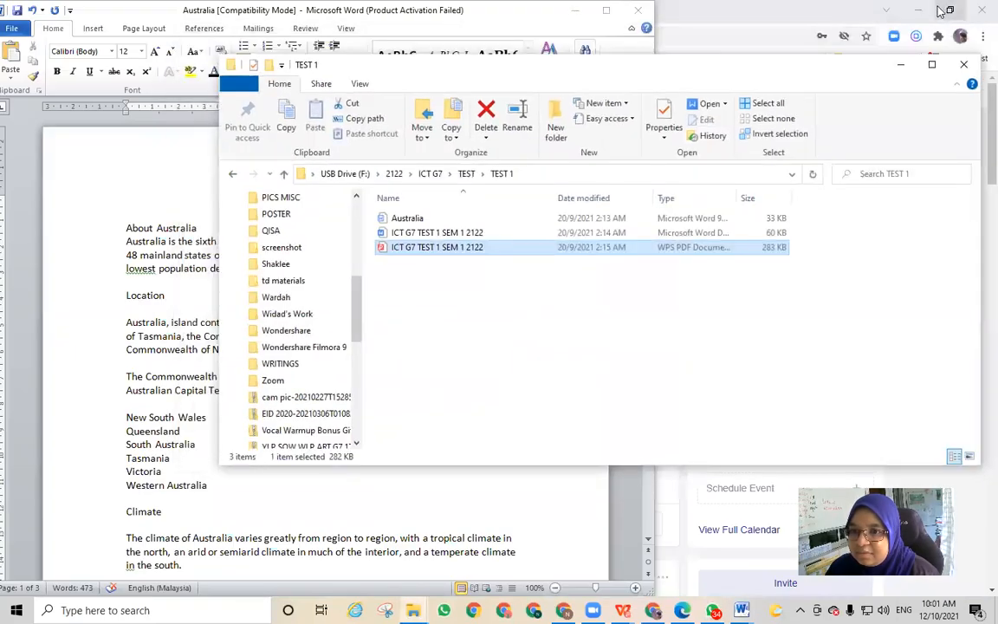
click(959, 64)
click(955, 63)
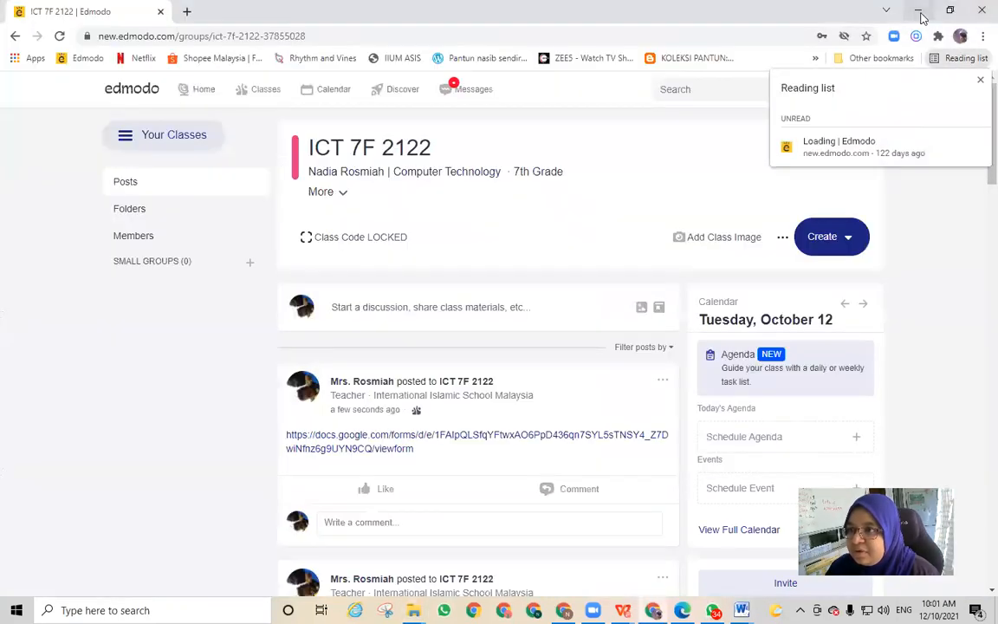
click(978, 7)
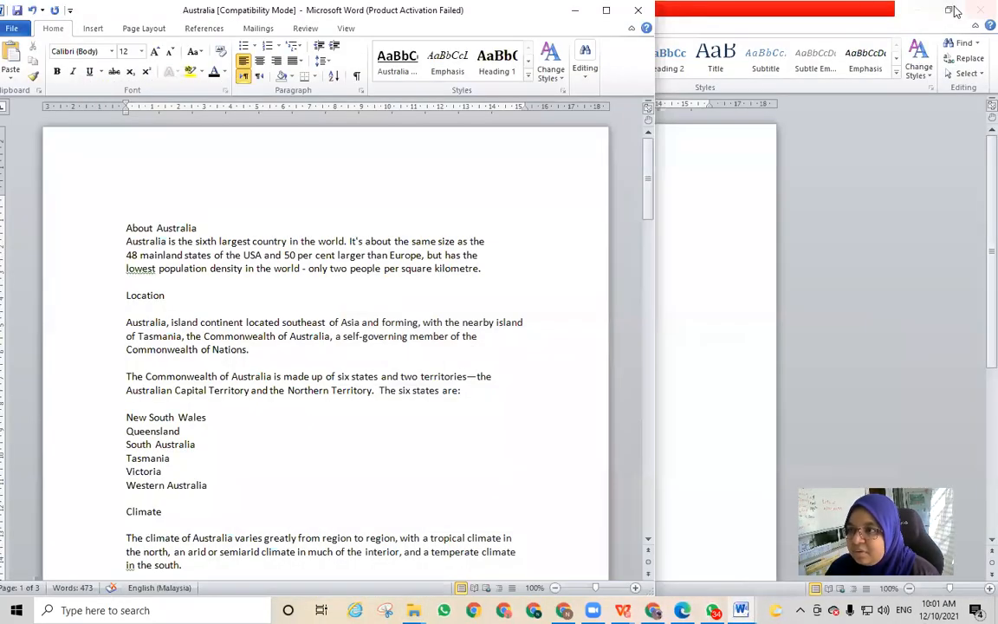
click(977, 9)
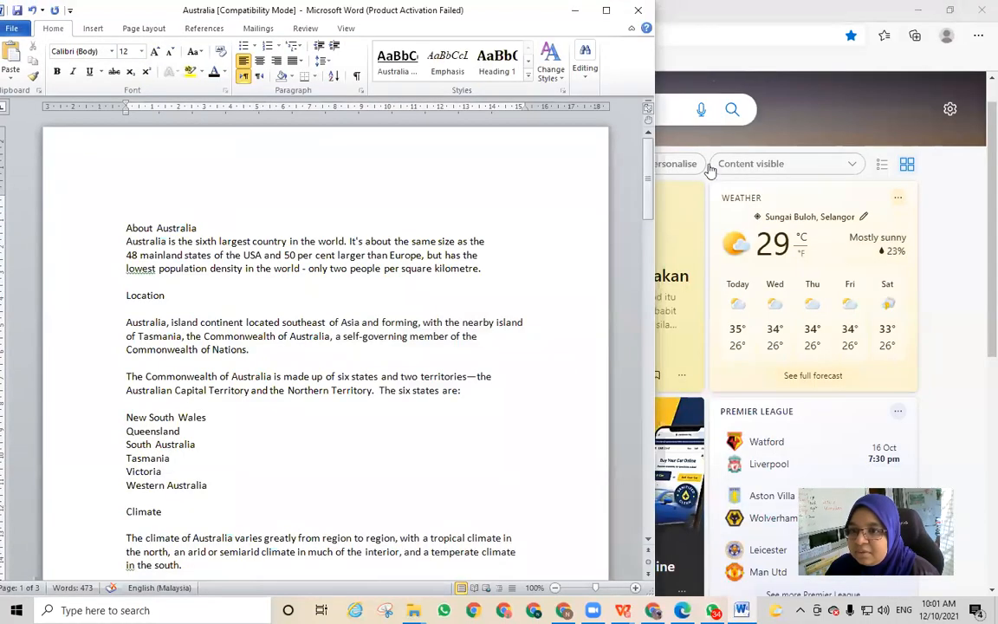
click(978, 8)
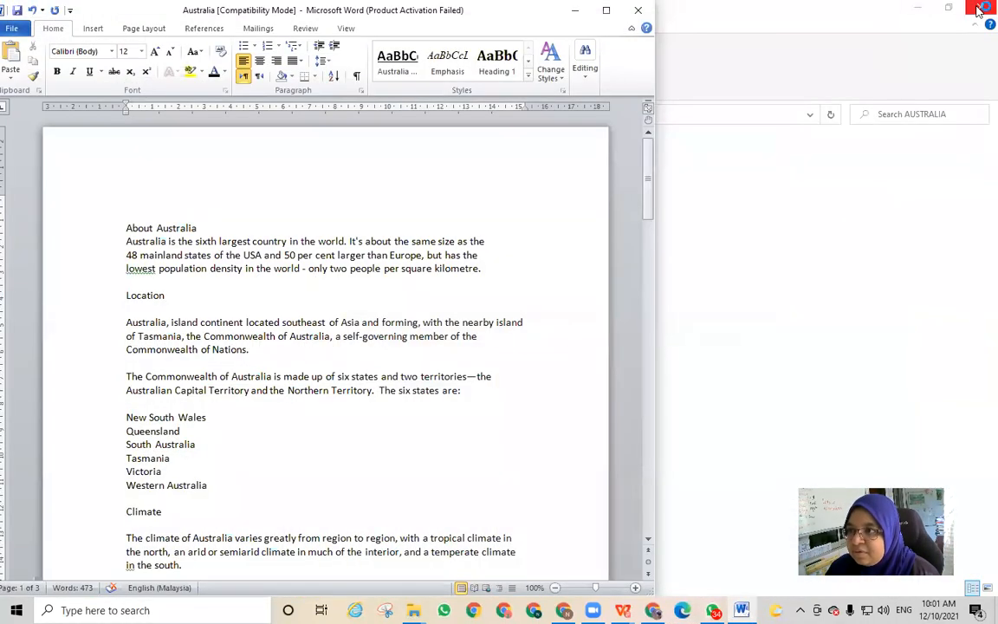
click(841, 19)
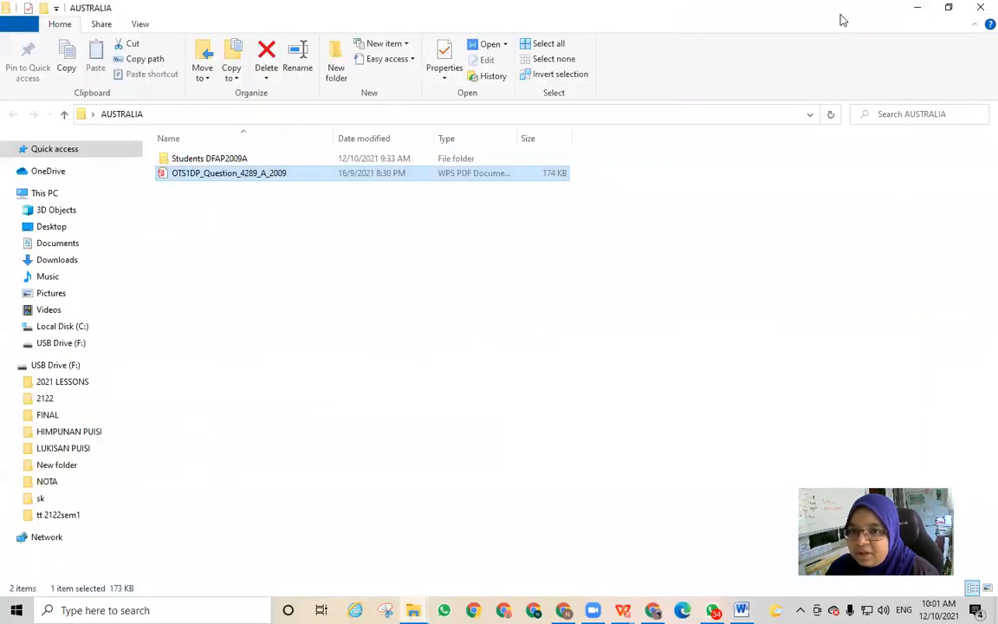
click(979, 7)
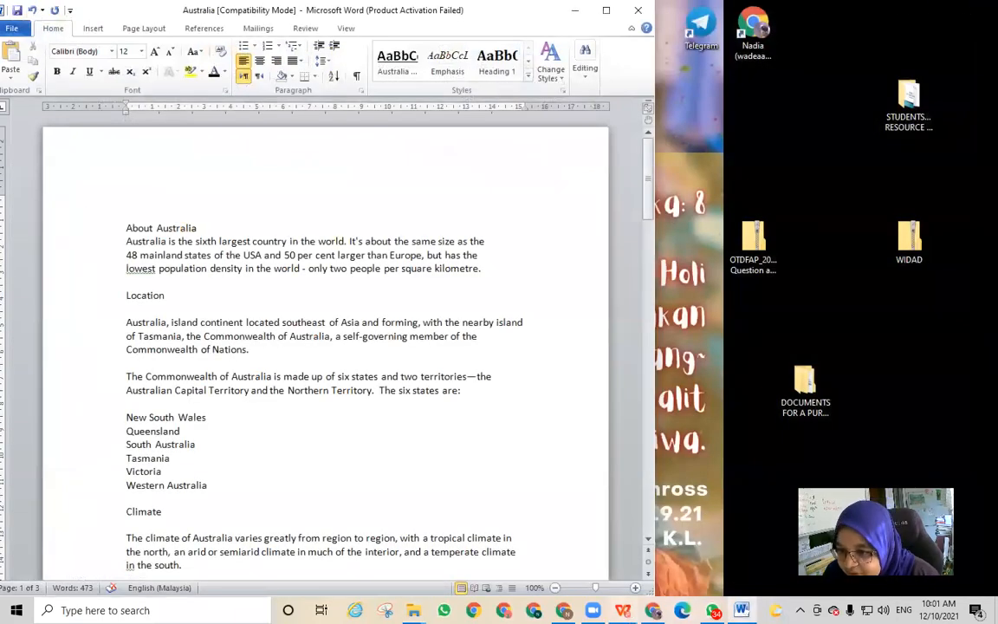
- Switch to ICT G7 TEST 1 SEM 1 2122.pdf in WPS Office and copy the style name "Australia Sub-Title1" from the table
mouse_move(622, 610)
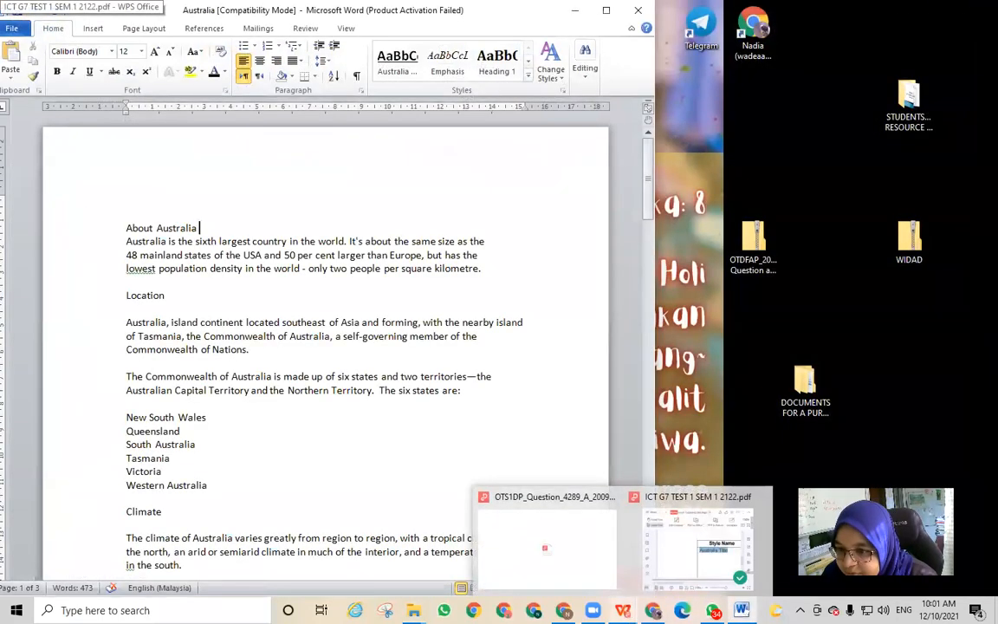
click(730, 498)
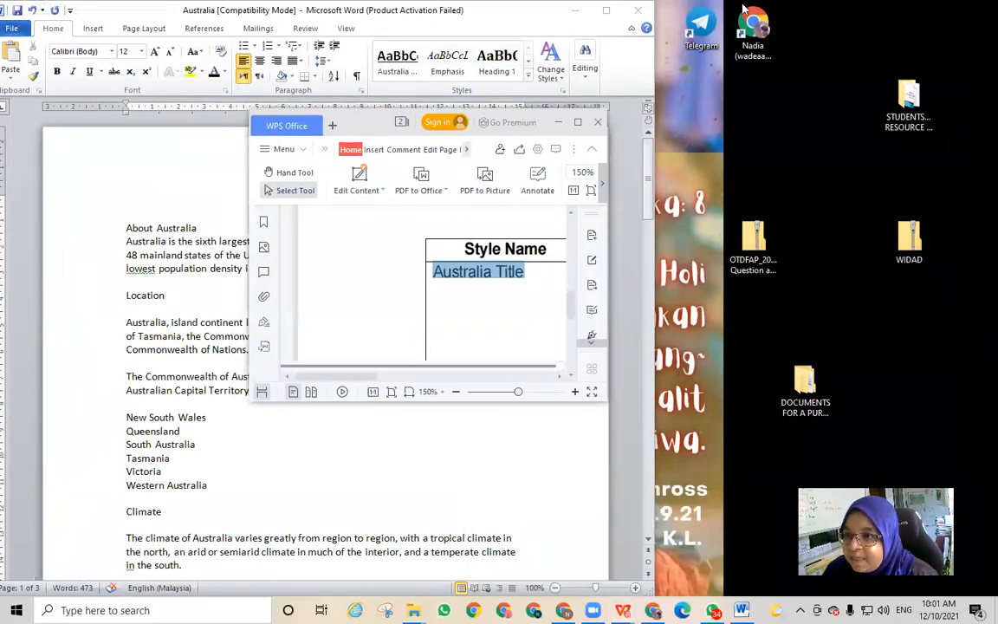
double_click(433, 113)
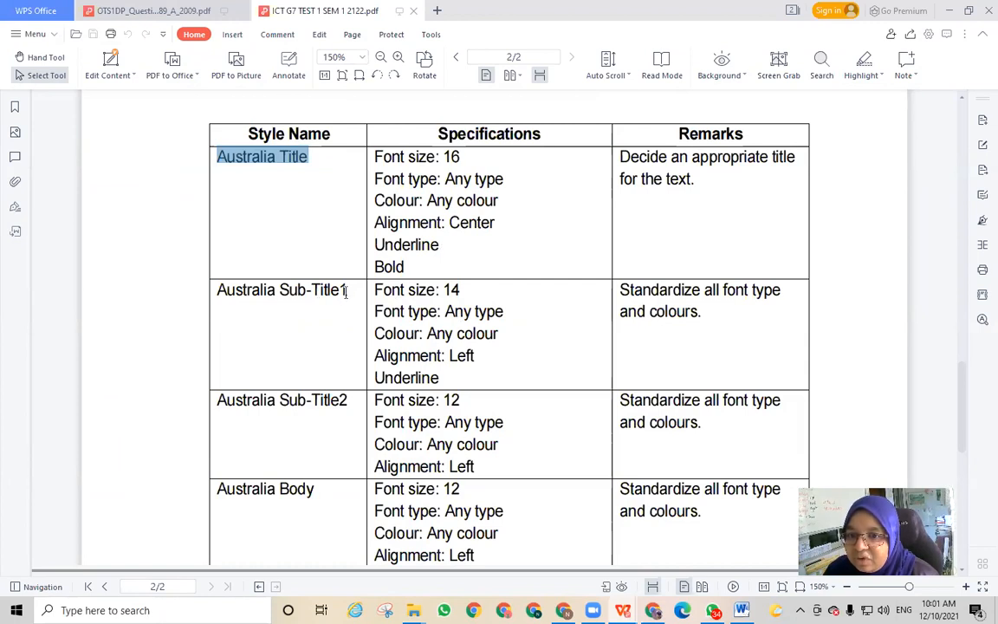
drag(350, 291, 220, 295)
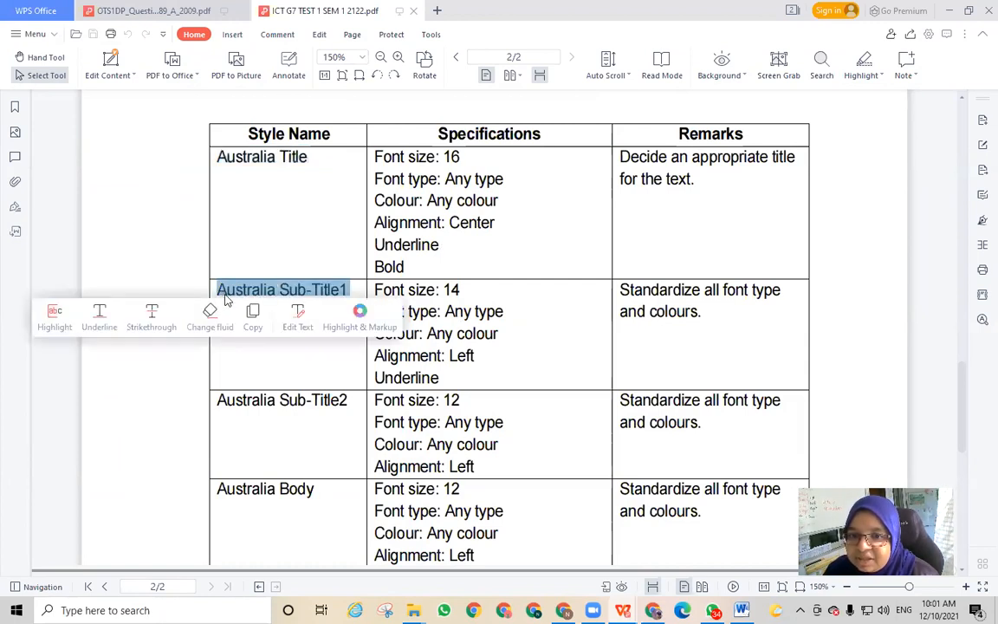
right_click(227, 289)
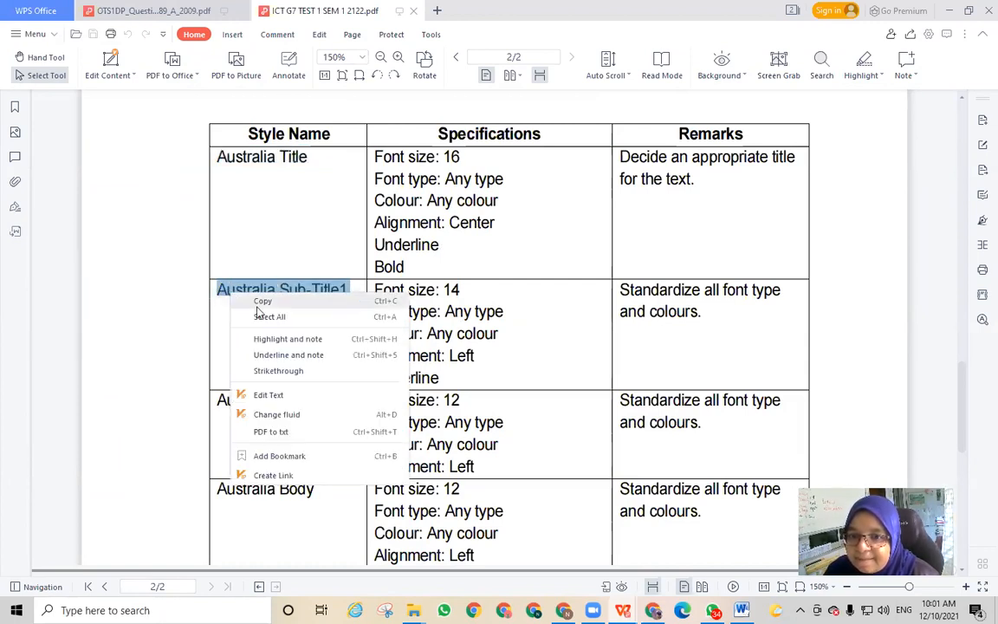
click(259, 298)
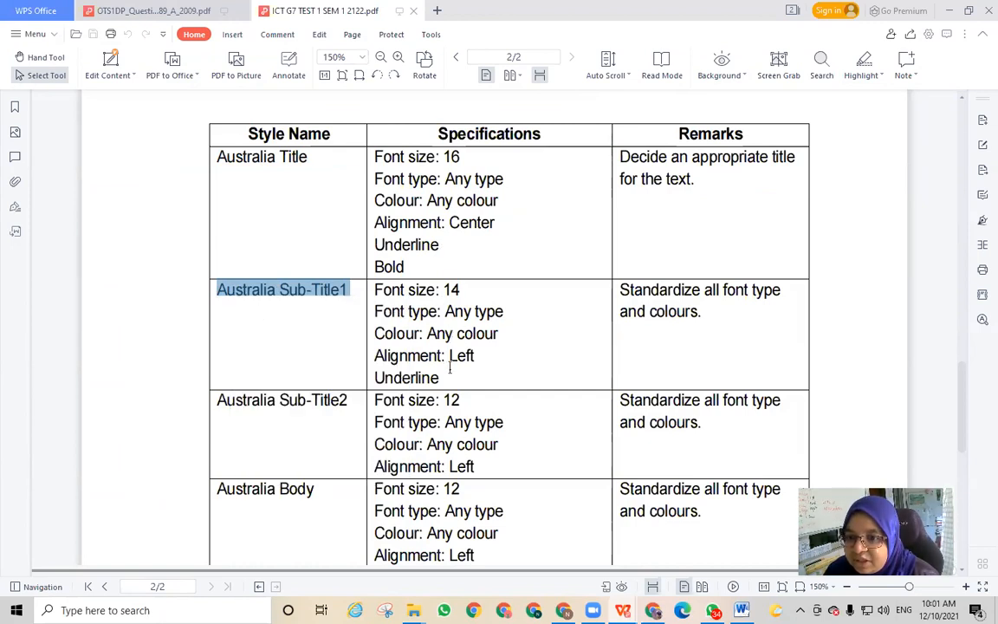
- Return to the Australia document in Word and start a new quick style from the About Australia heading, pasting "Australia Sub-Title1" as its name
click(948, 11)
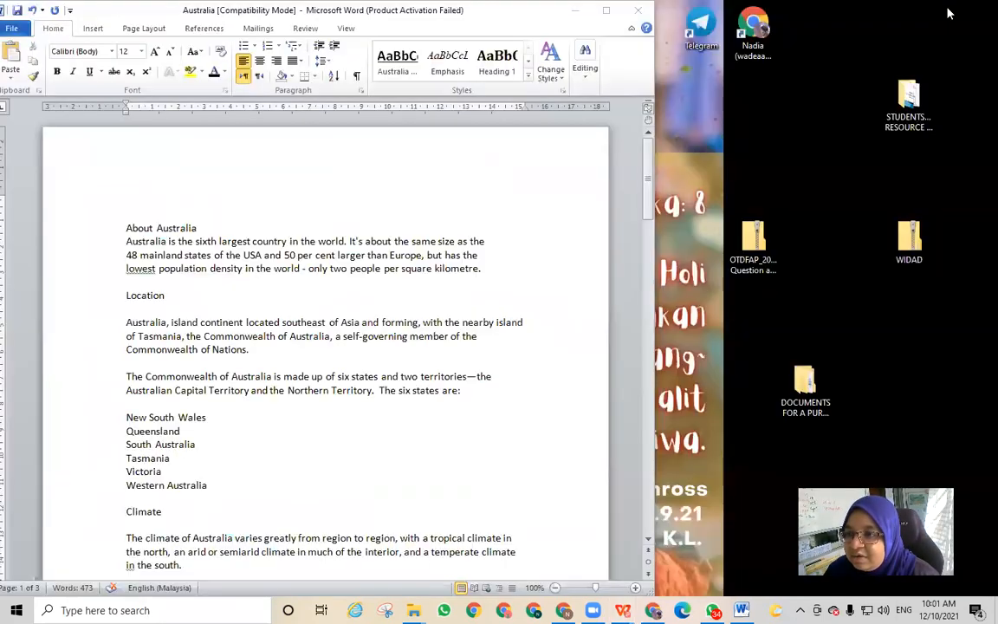
double_click(618, 13)
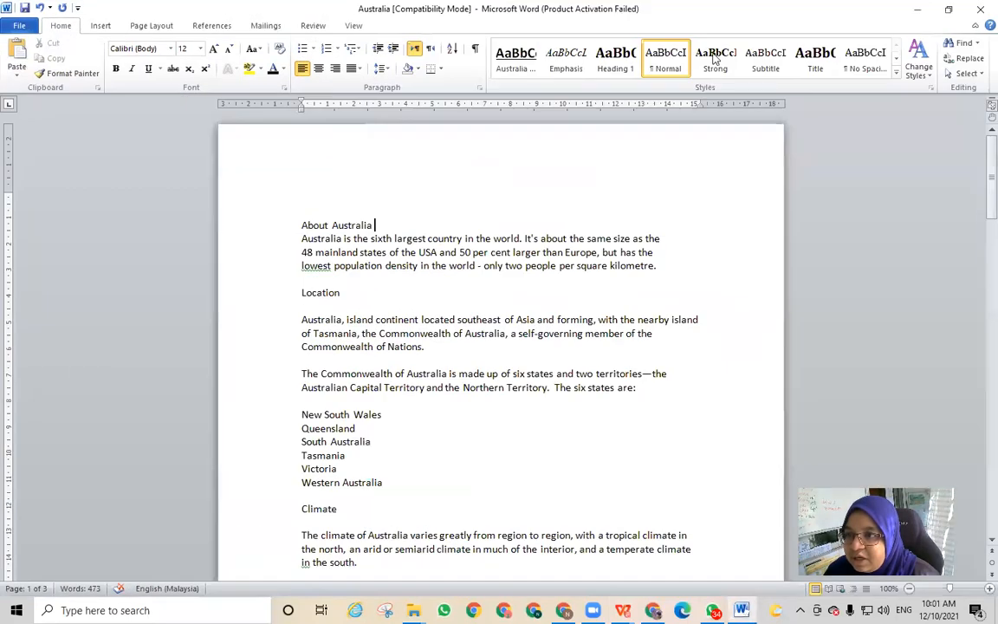
click(896, 74)
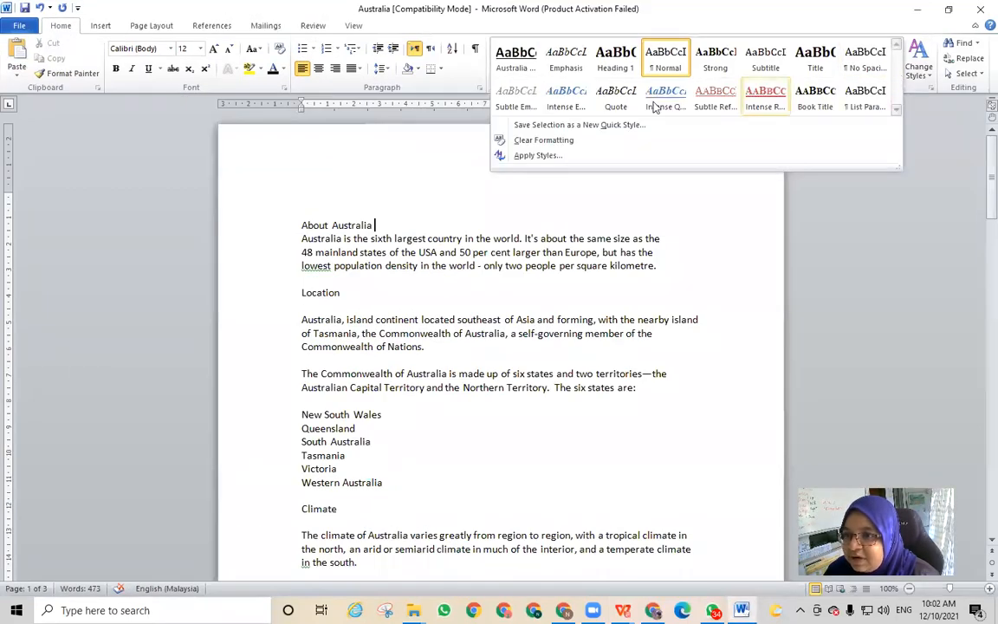
click(554, 125)
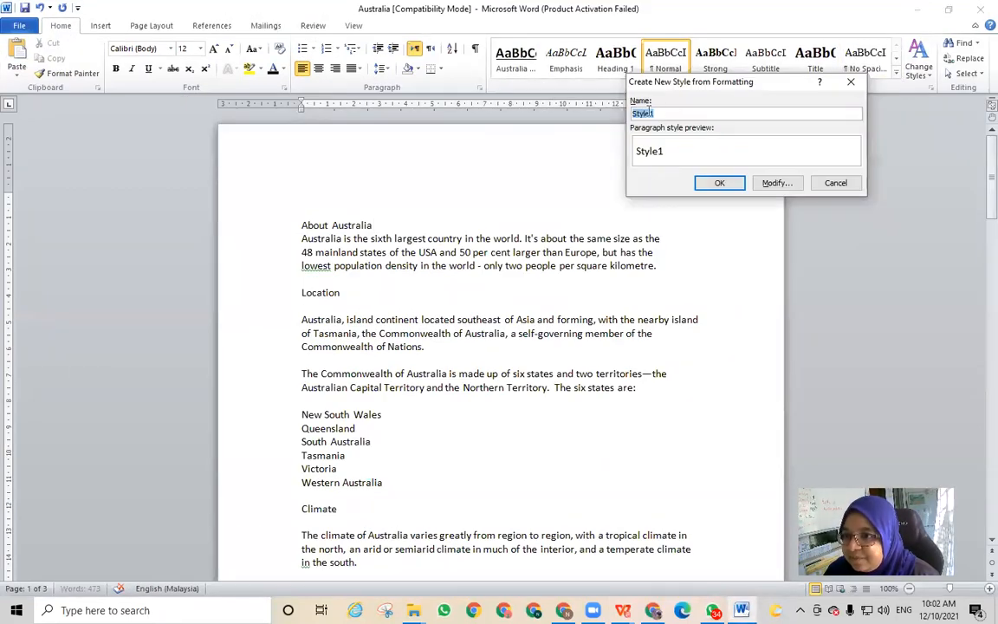
right_click(641, 112)
click(652, 152)
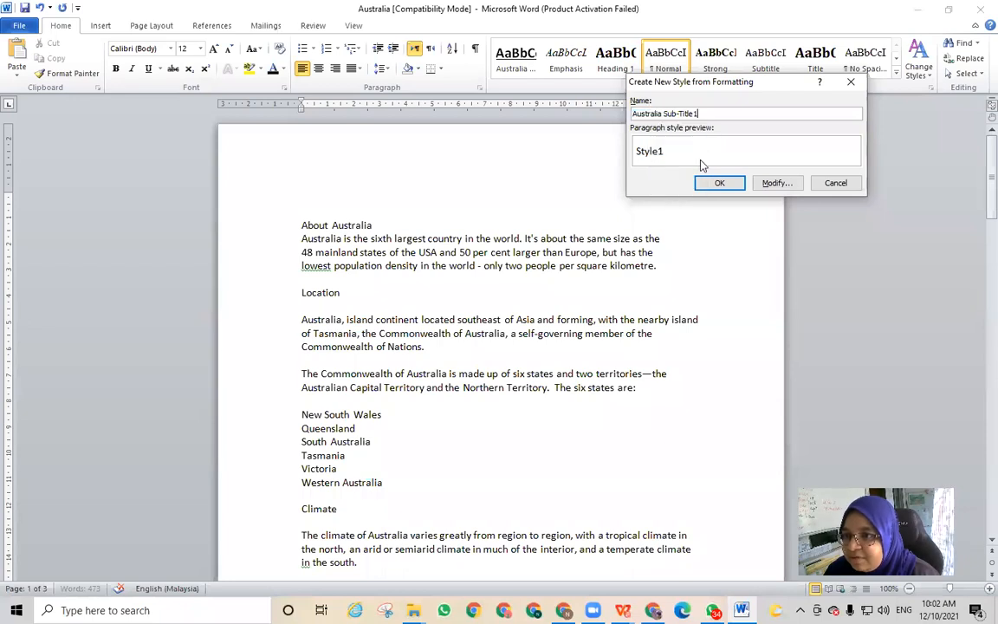
- Format the Australia Sub-Title1 style as size 14 with a dark blue Text 2 theme color and save it
click(786, 187)
click(737, 202)
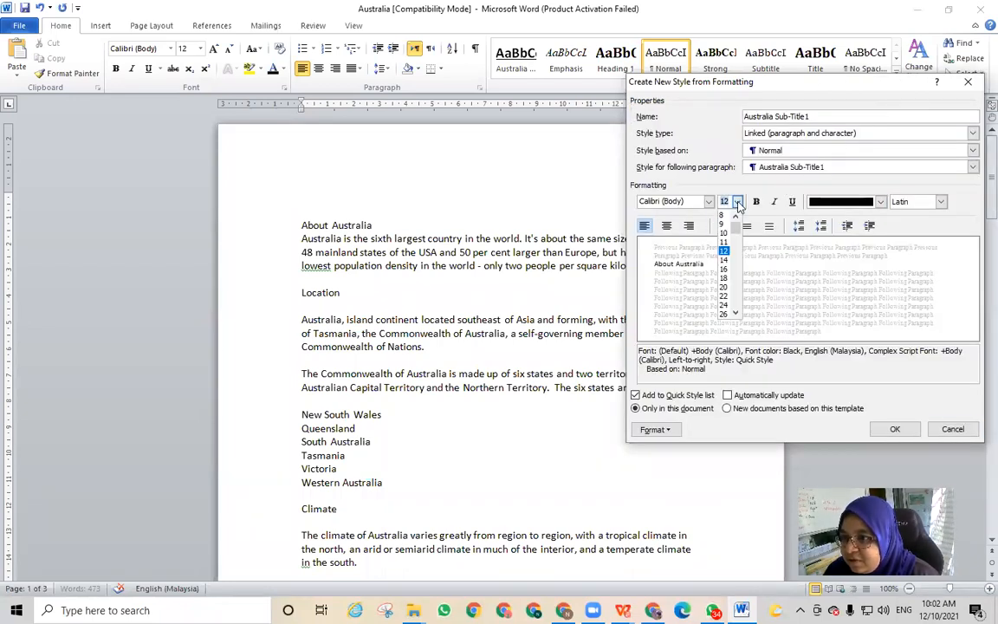
click(723, 260)
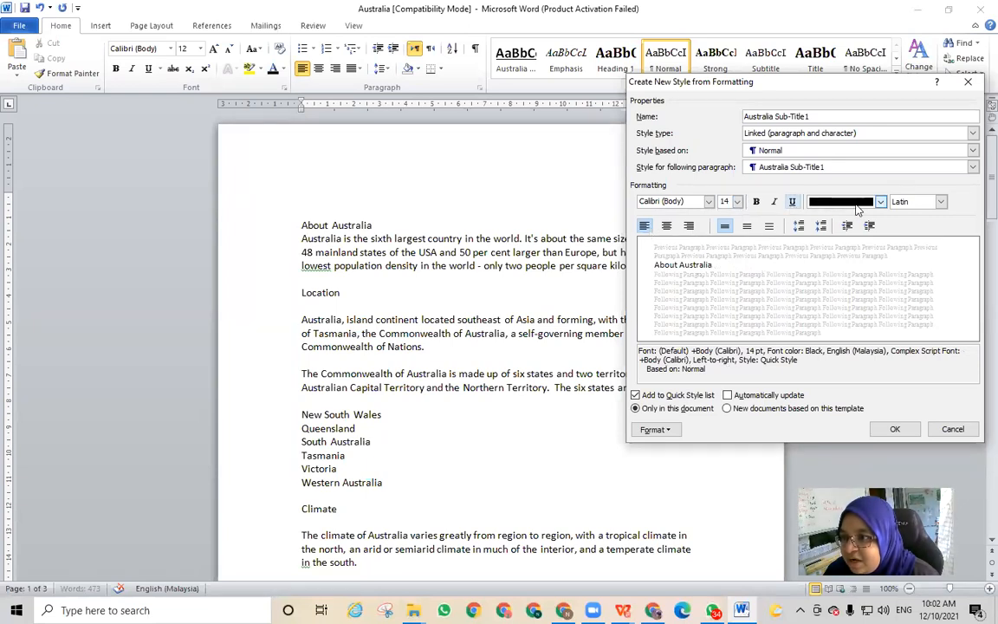
click(880, 201)
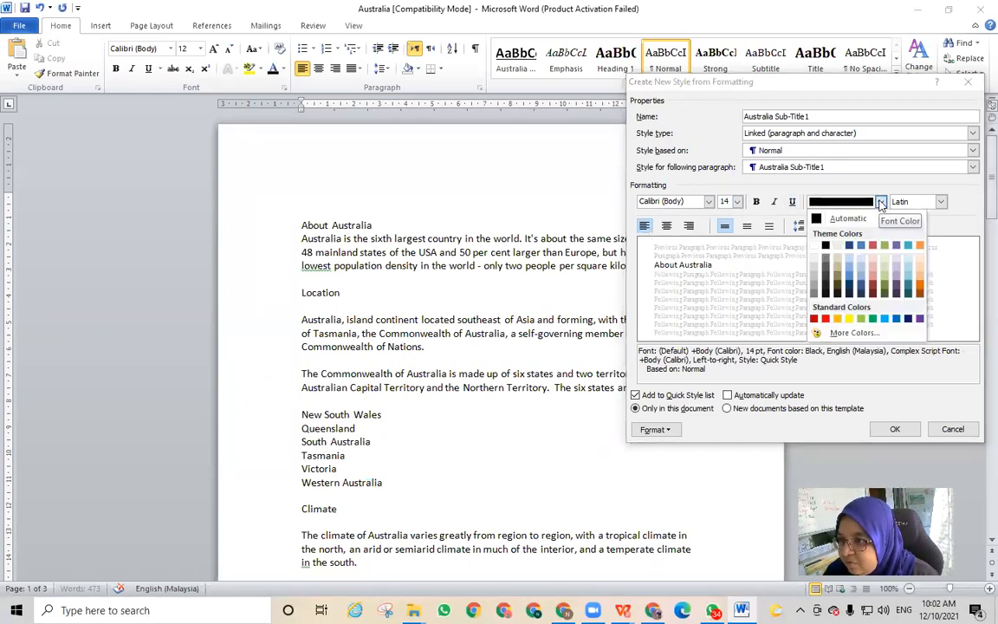
click(851, 296)
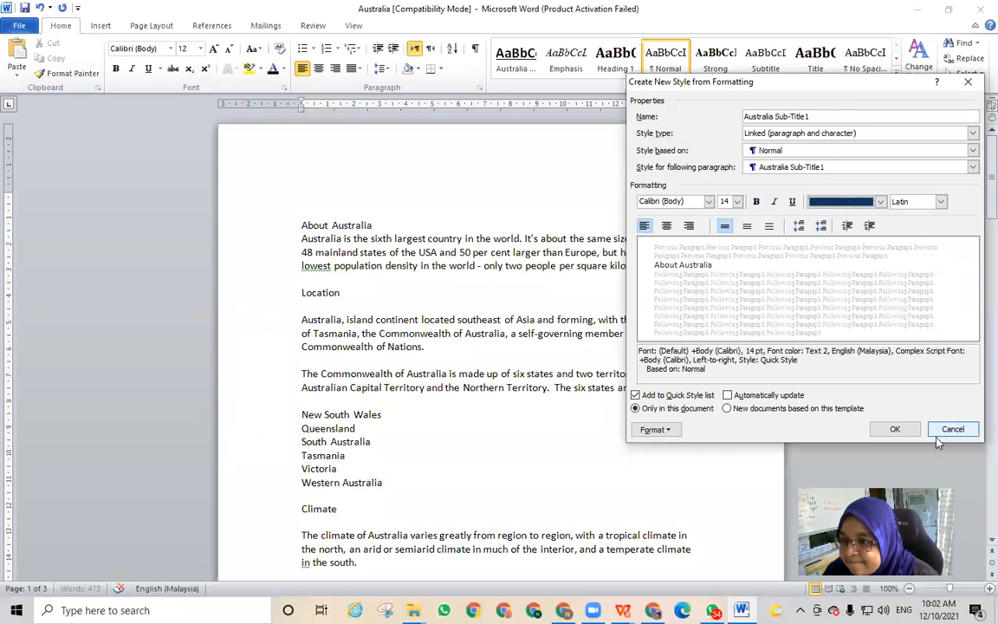
click(897, 429)
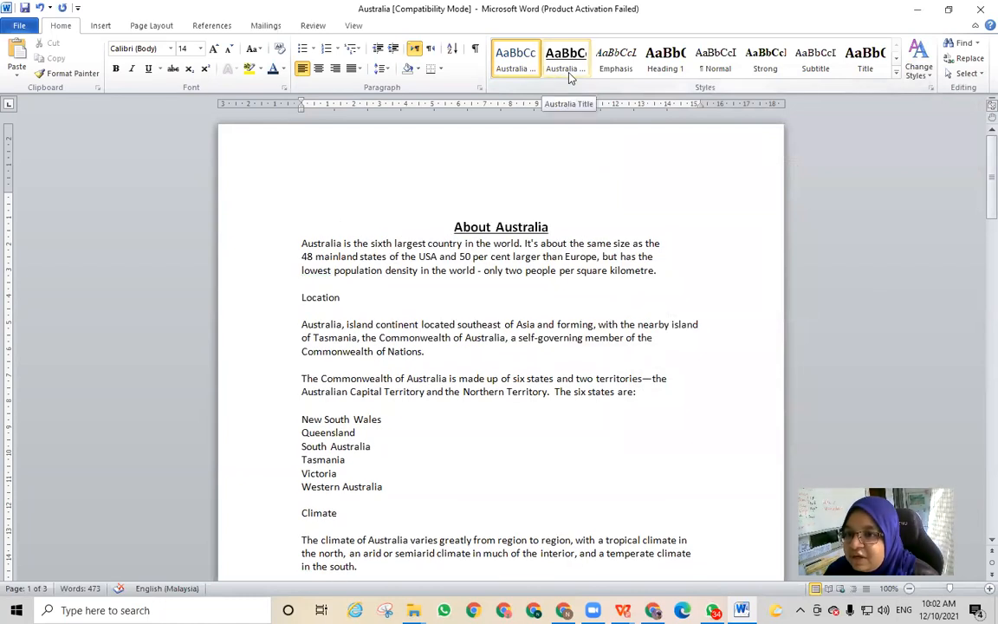
double_click(736, 192)
click(509, 227)
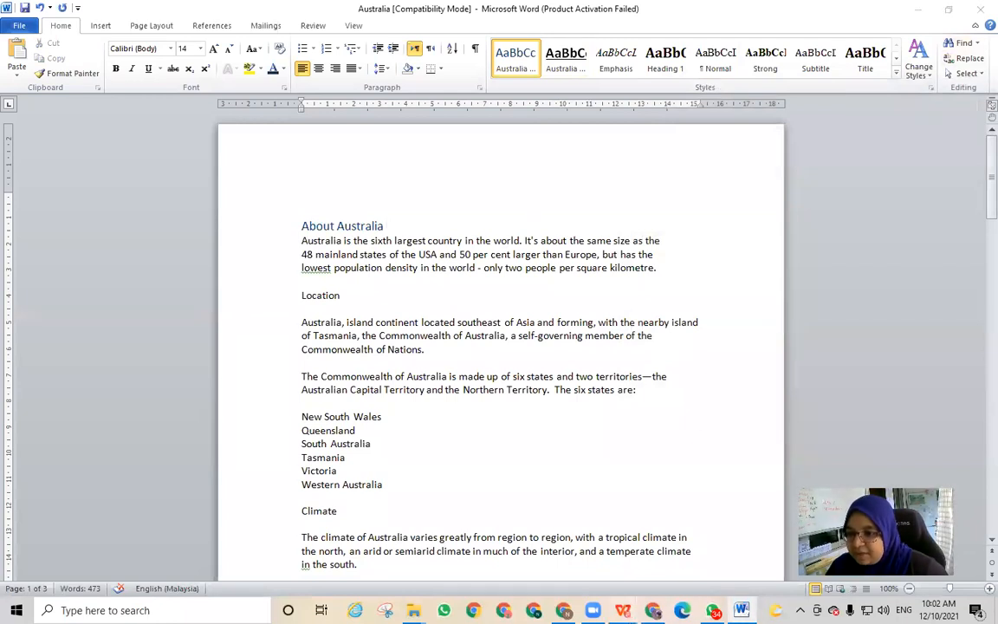
- Switch to ICT G7 TEST 1 SEM 1 2122.pdf in WPS Office and copy the style name "Australia Sub-Title2" from the table
mouse_move(623, 610)
click(663, 506)
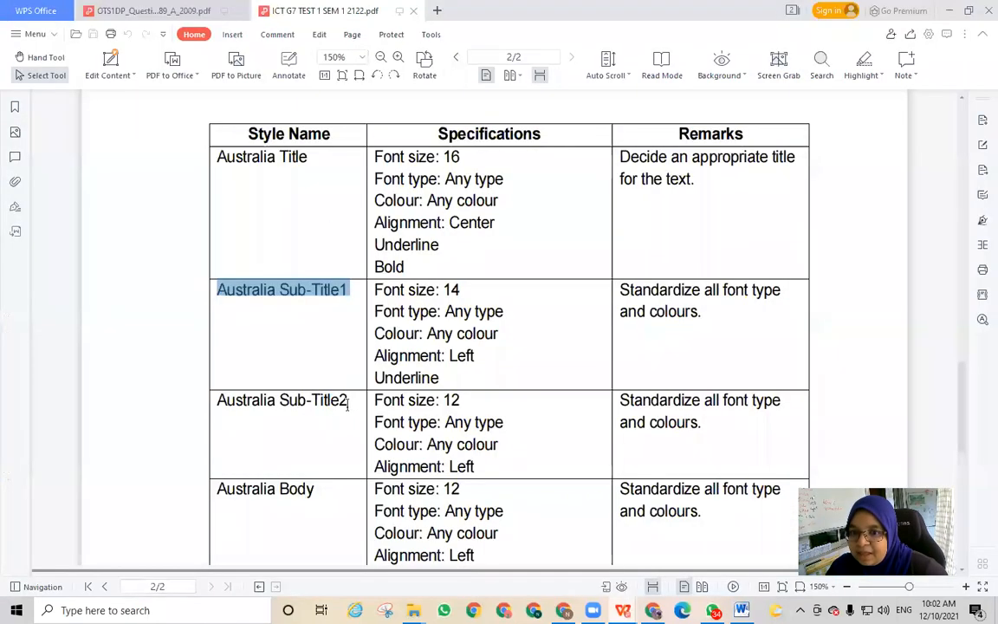
drag(349, 401, 204, 413)
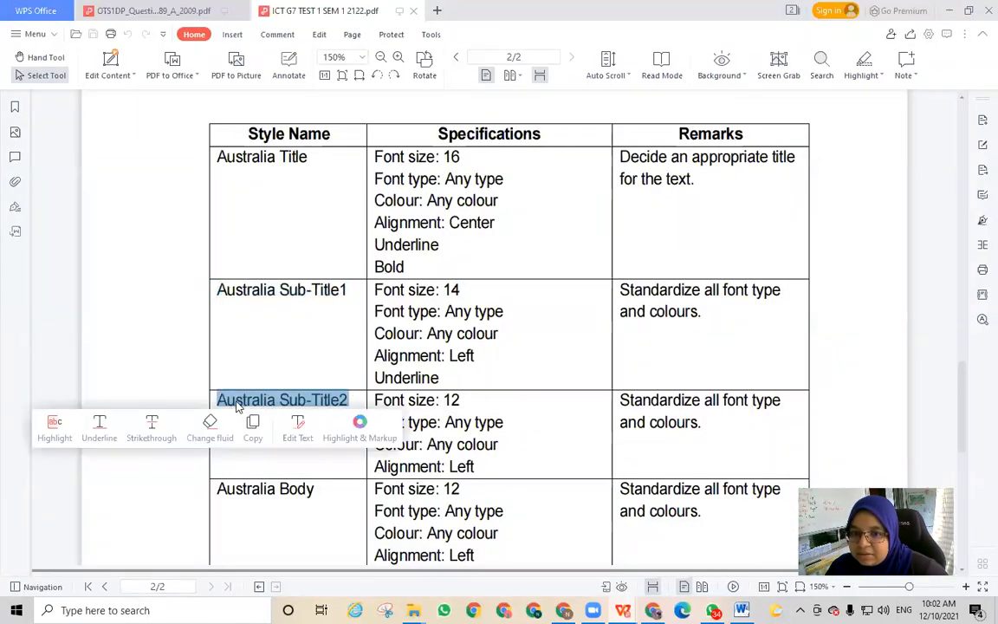
right_click(239, 405)
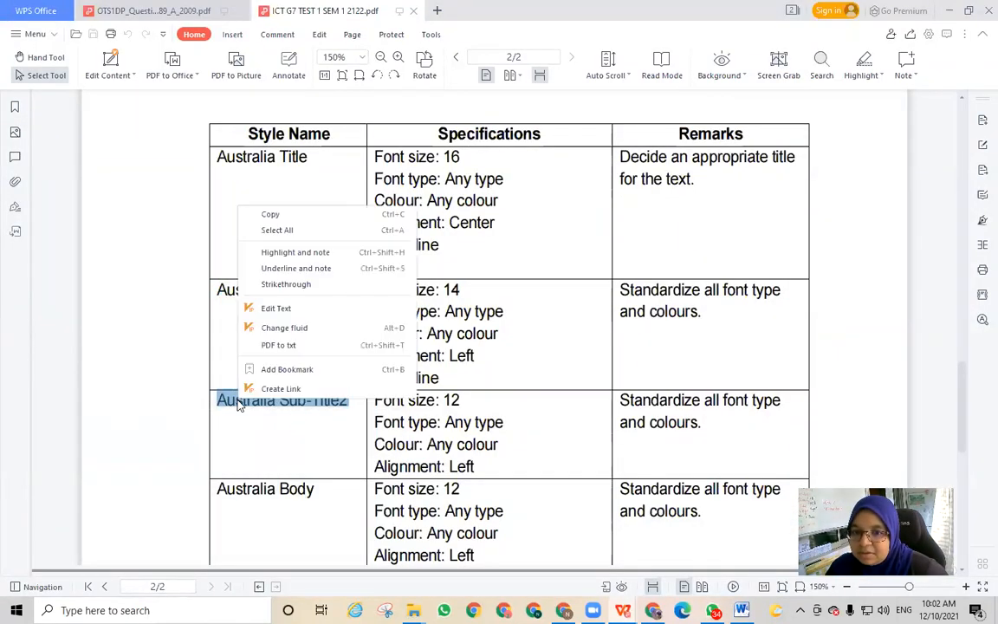
click(302, 214)
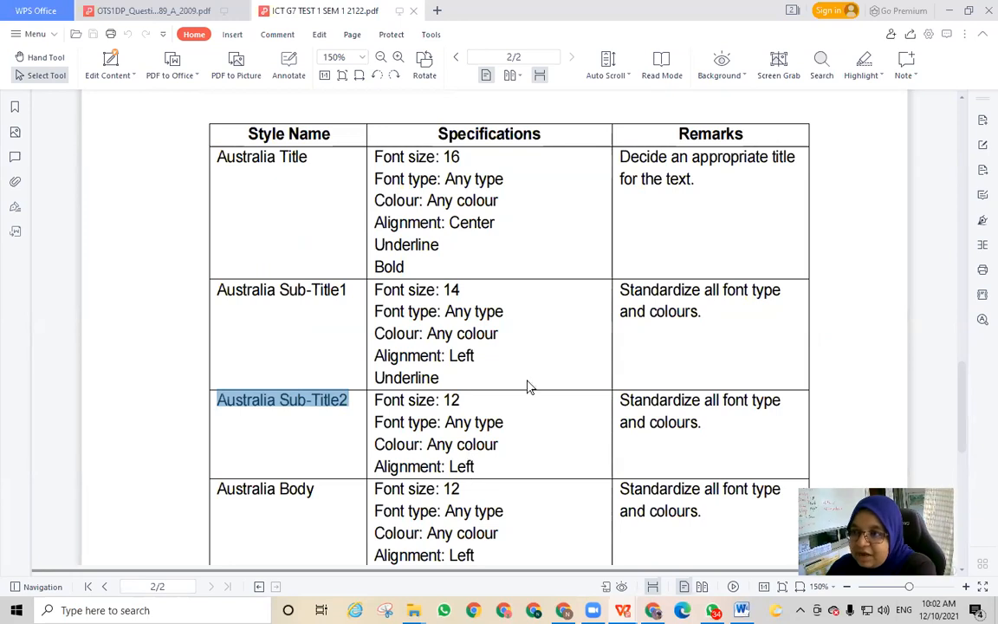
- Return to the Australia document in Word and start a new quick style from the About Australia heading, pasting "Australia Sub-Title2" as its name
click(653, 610)
click(653, 610)
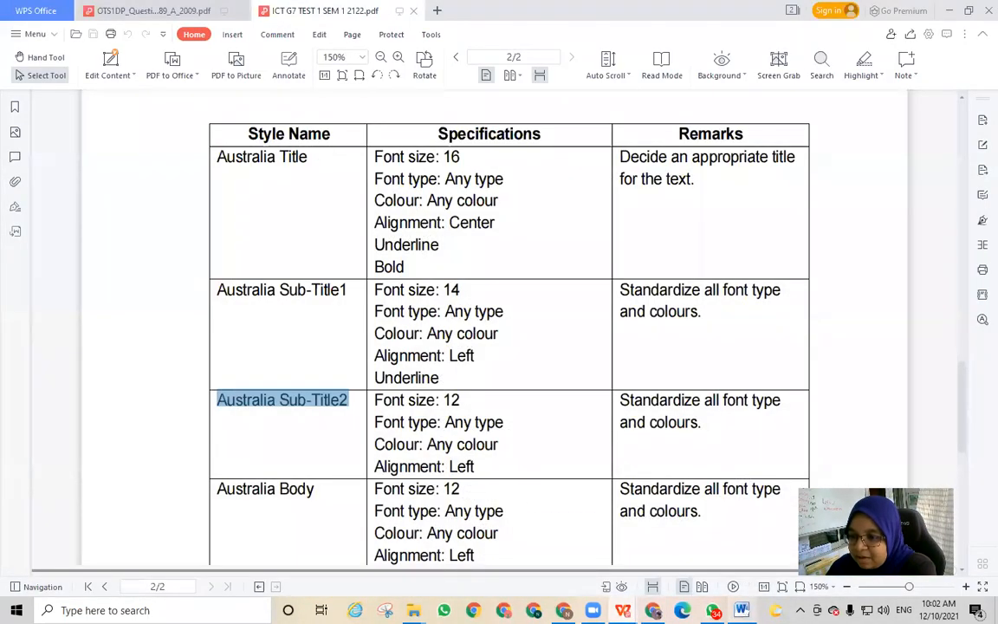
click(741, 609)
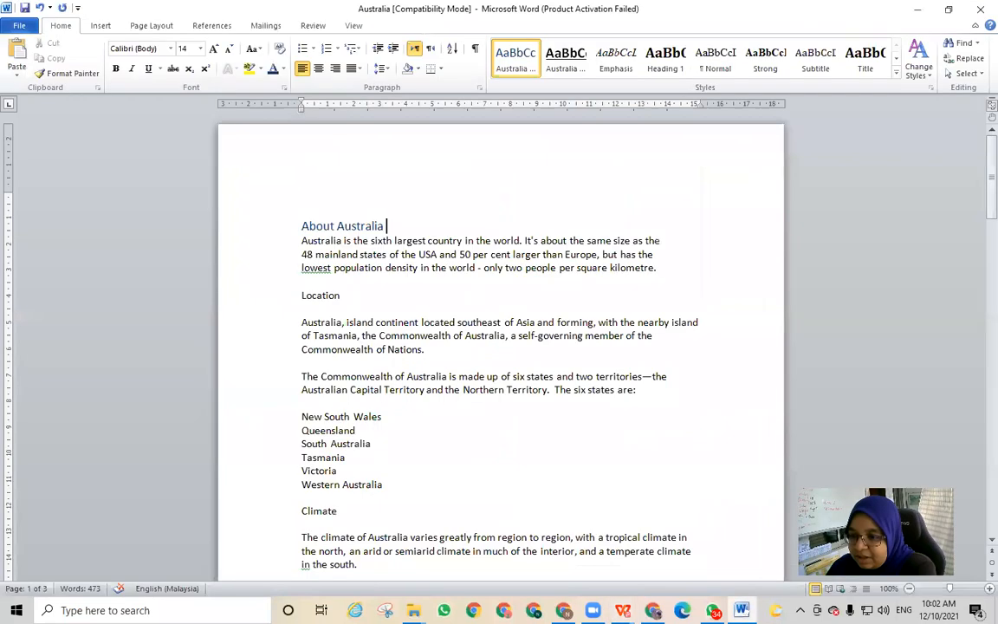
click(896, 76)
click(563, 162)
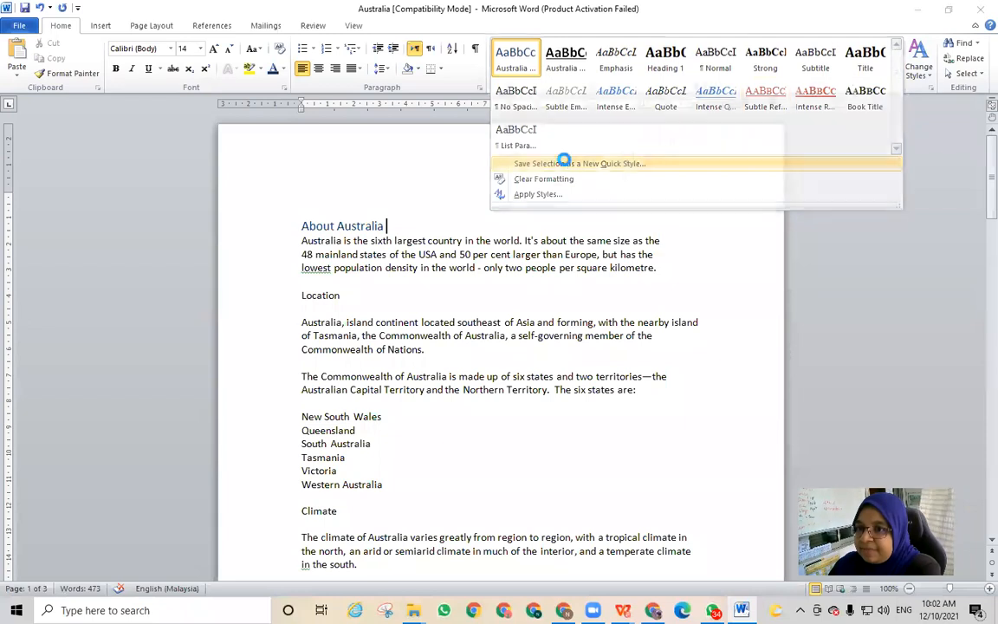
right_click(642, 112)
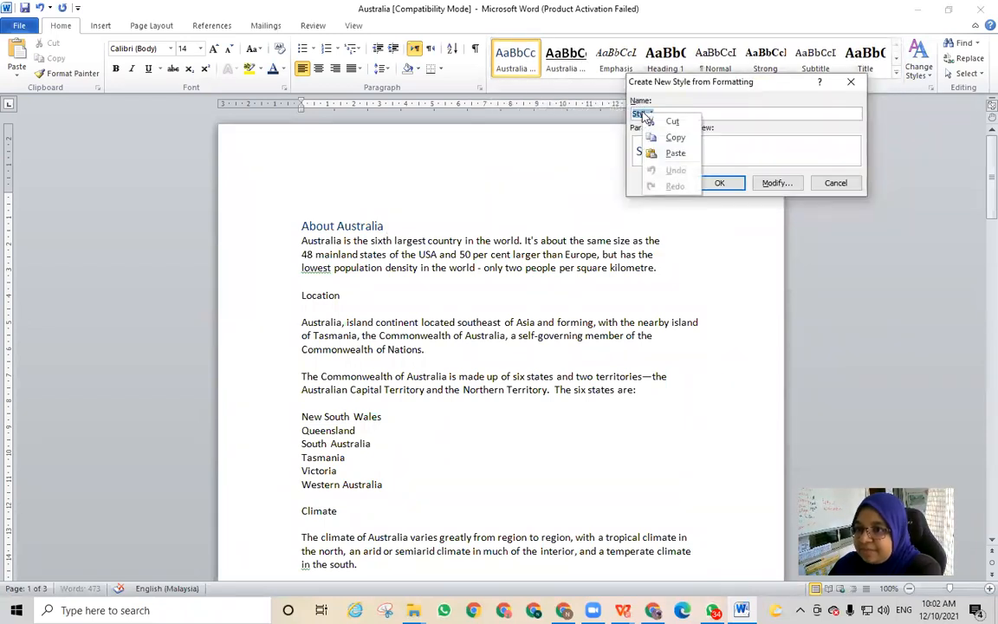
click(676, 153)
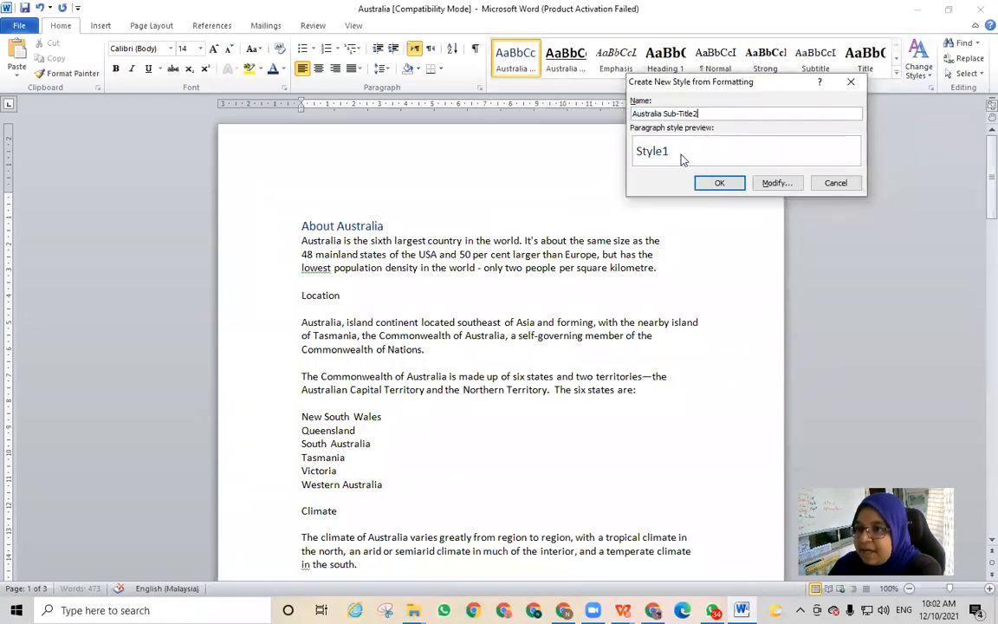
- Format the Australia Sub-Title2 style as size 12 with a darker blue Accent 1 theme color and save it
click(790, 183)
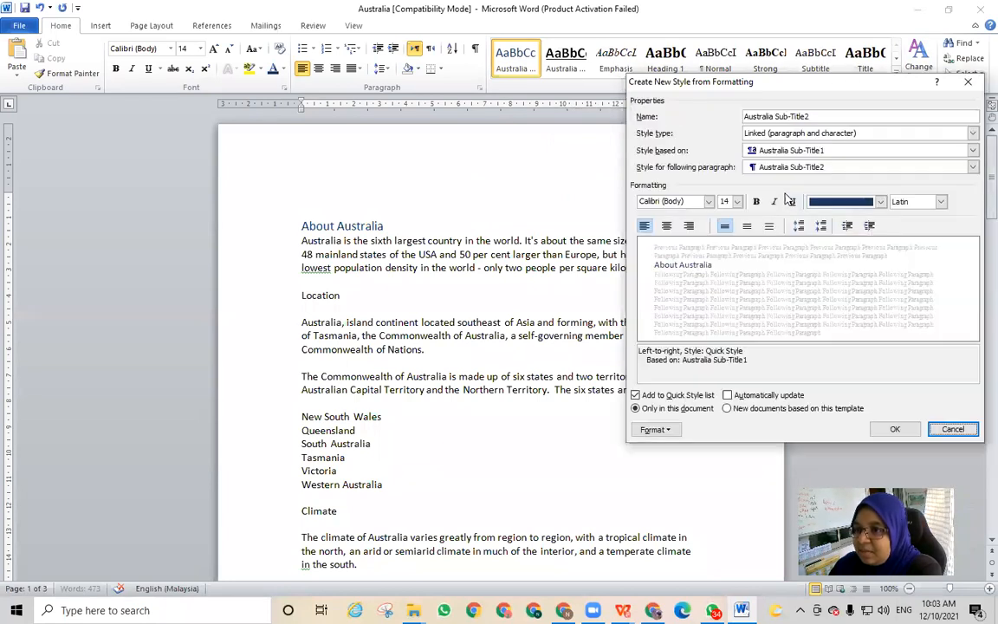
click(736, 201)
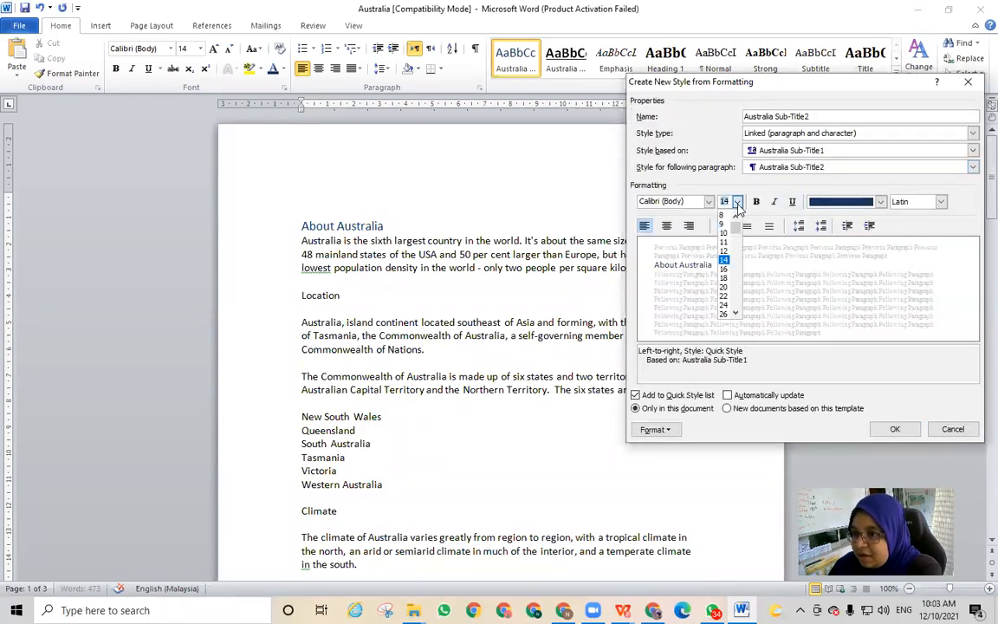
click(725, 251)
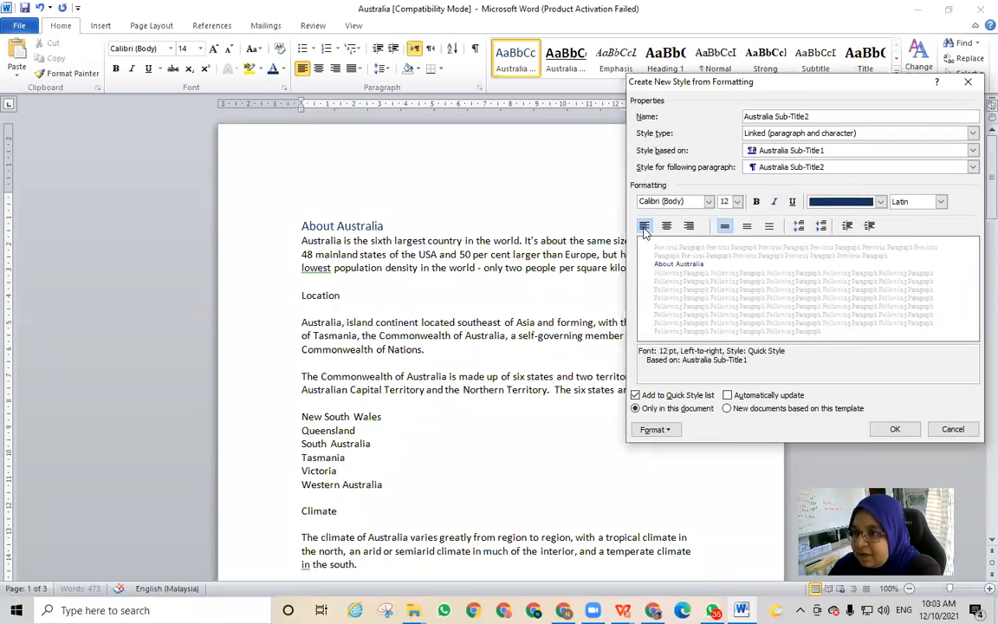
click(880, 201)
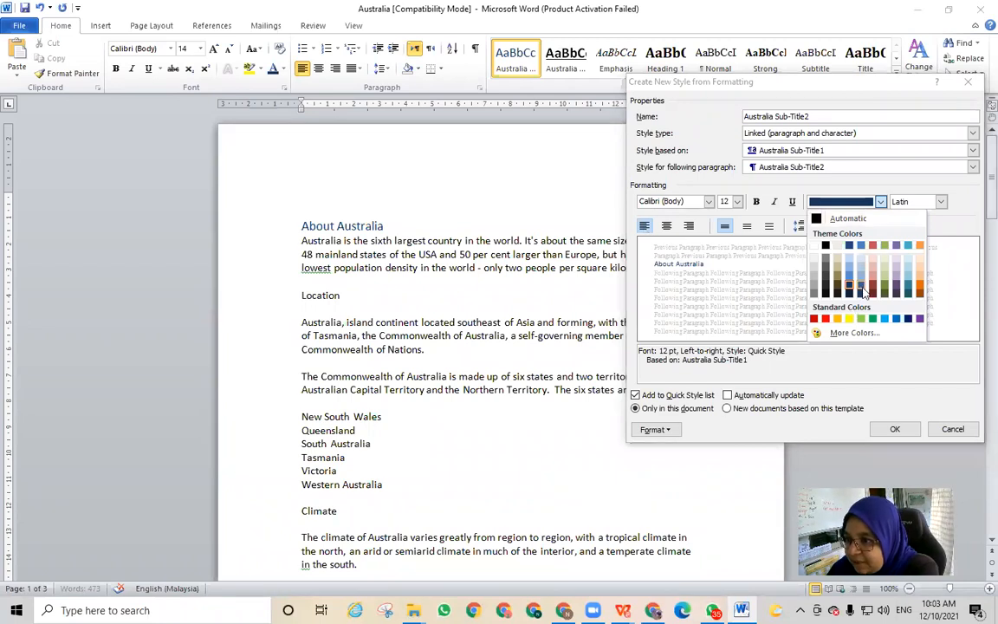
click(860, 245)
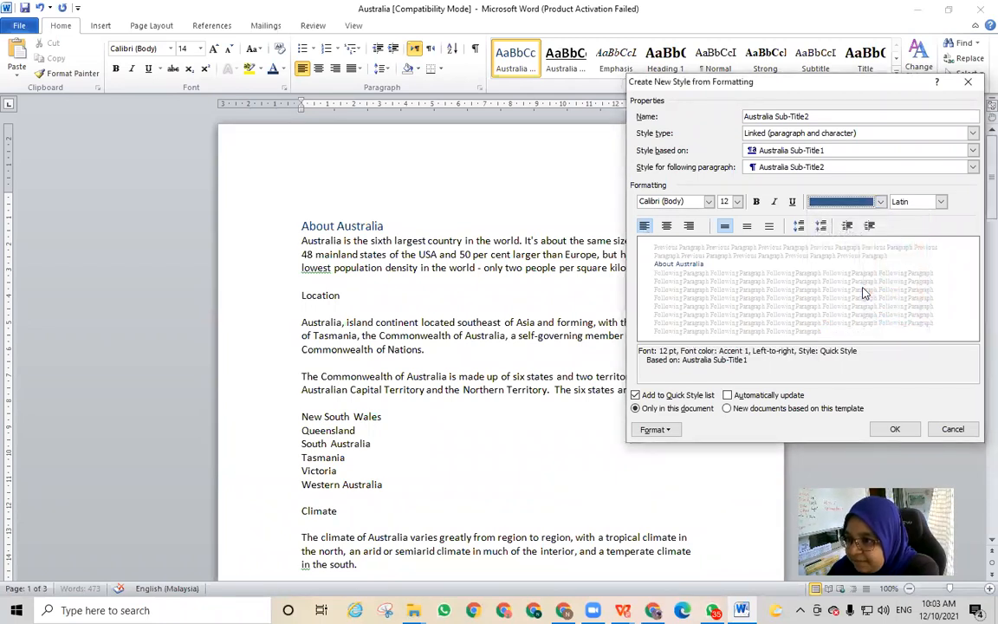
click(892, 429)
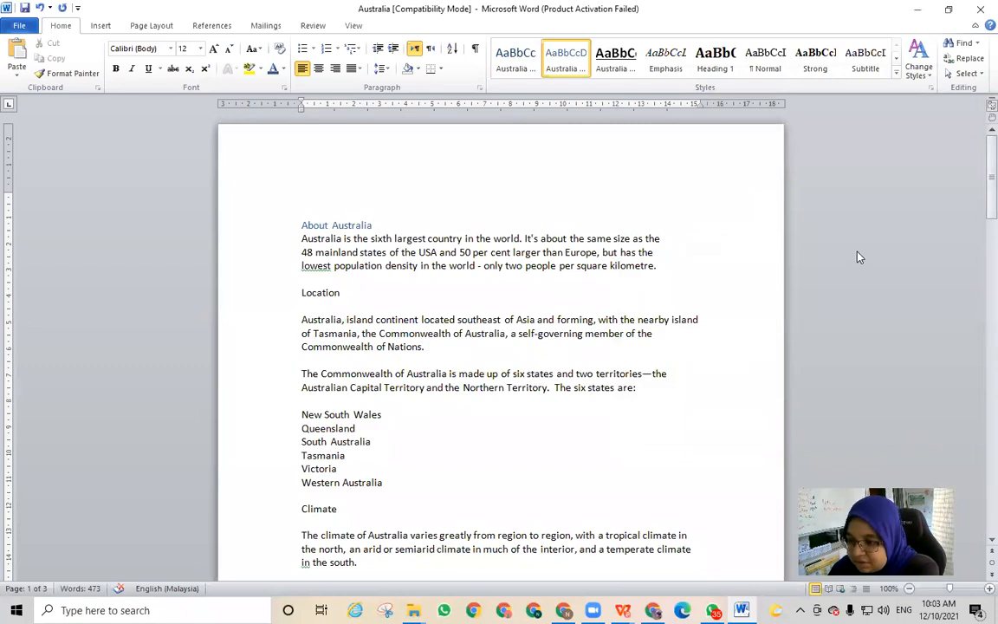
- Switch to ICT G7 TEST 1 SEM 1 2122.pdf in WPS Office and copy the style name "Australia Body" from the table
mouse_move(740, 610)
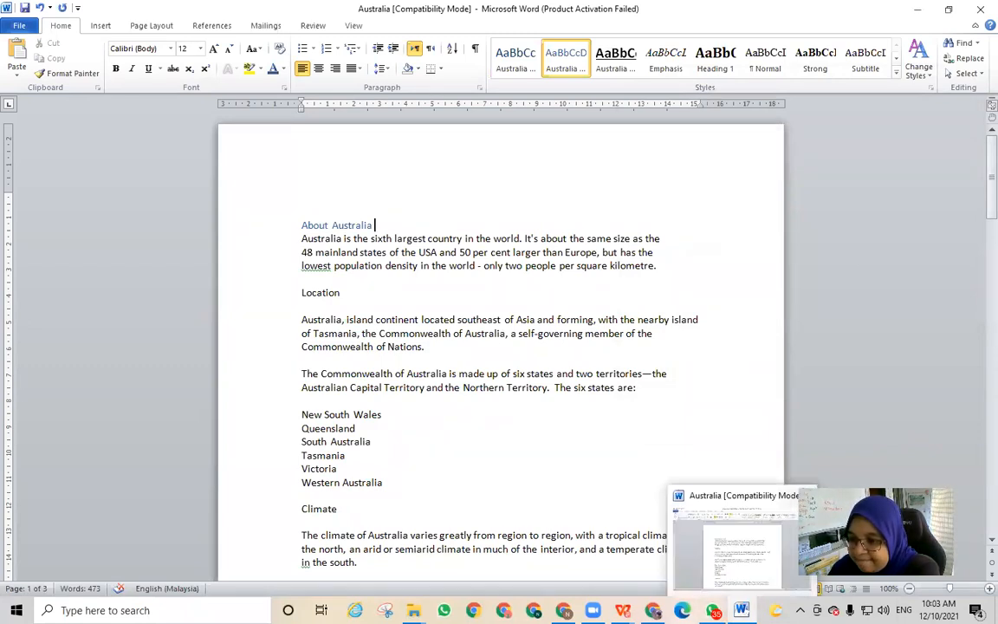
mouse_move(623, 610)
click(681, 511)
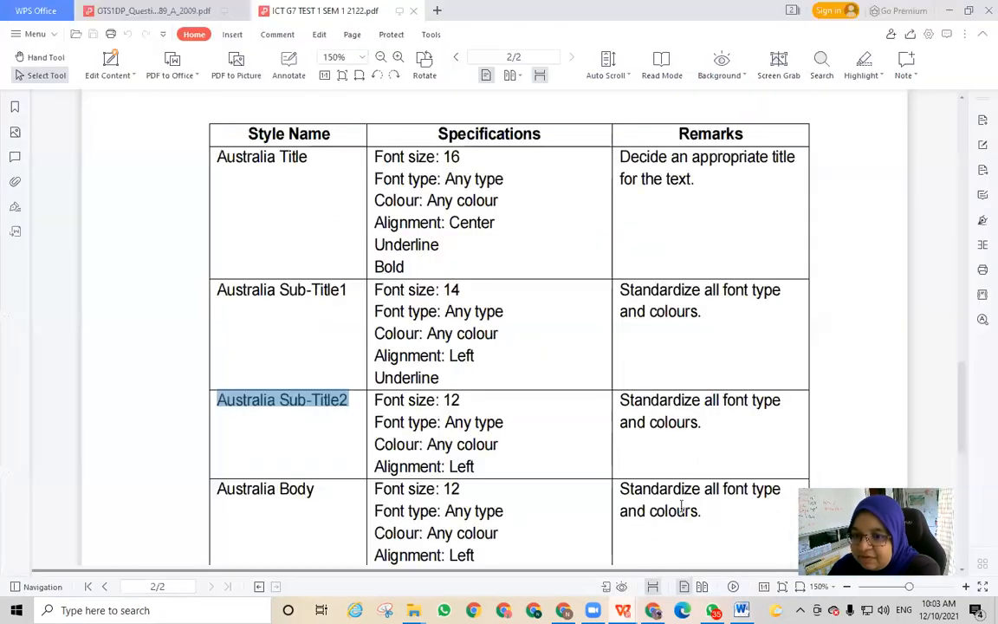
scroll(396, 419, down, 3)
drag(310, 364, 195, 356)
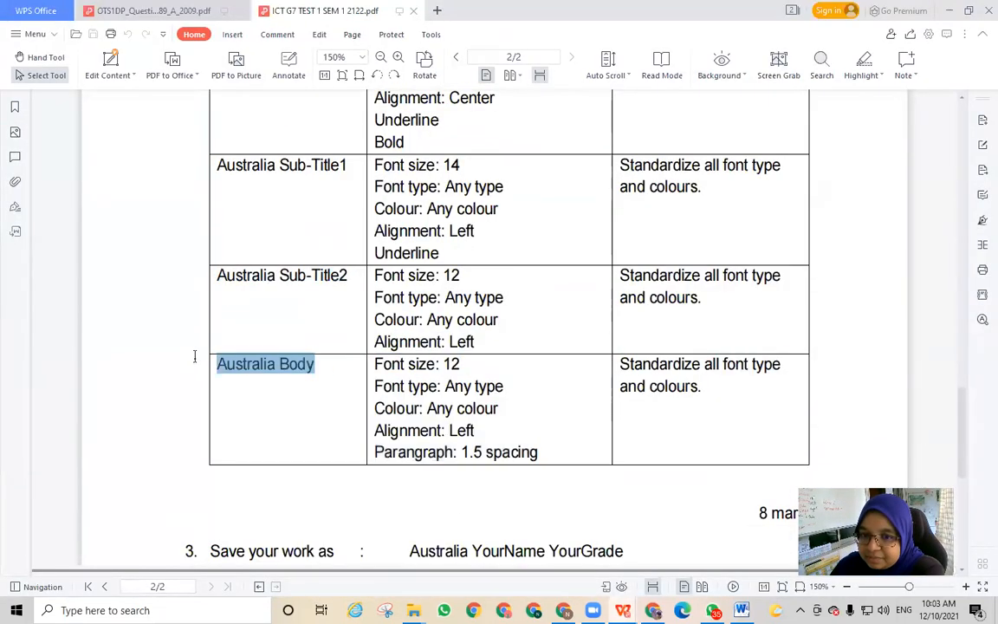
right_click(295, 368)
click(326, 374)
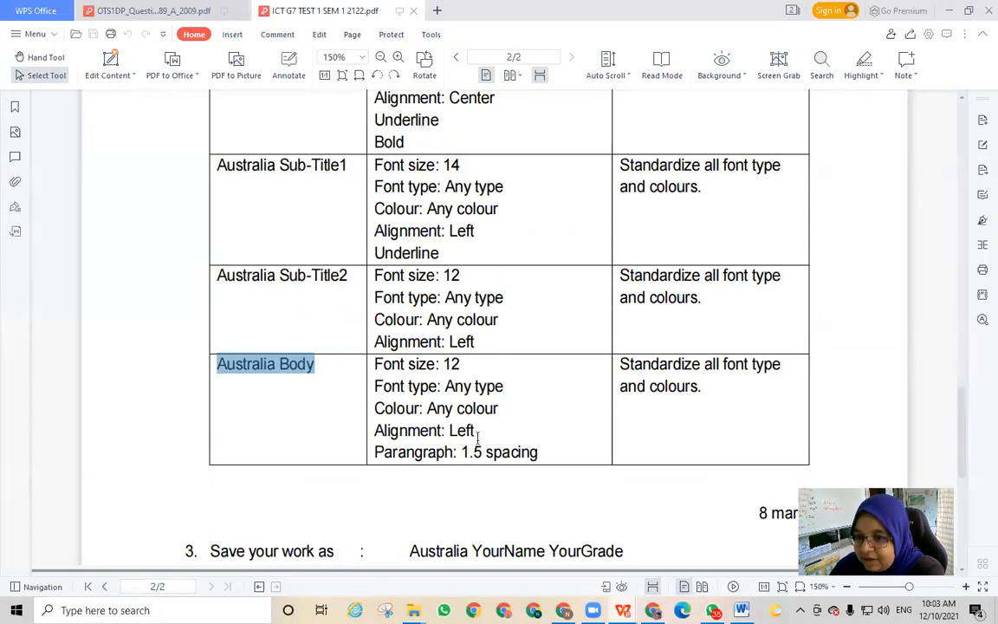
- Return to the Australia document in Word and start a new quick style from the About Australia heading, pasting "Australia Body" as its name
click(741, 611)
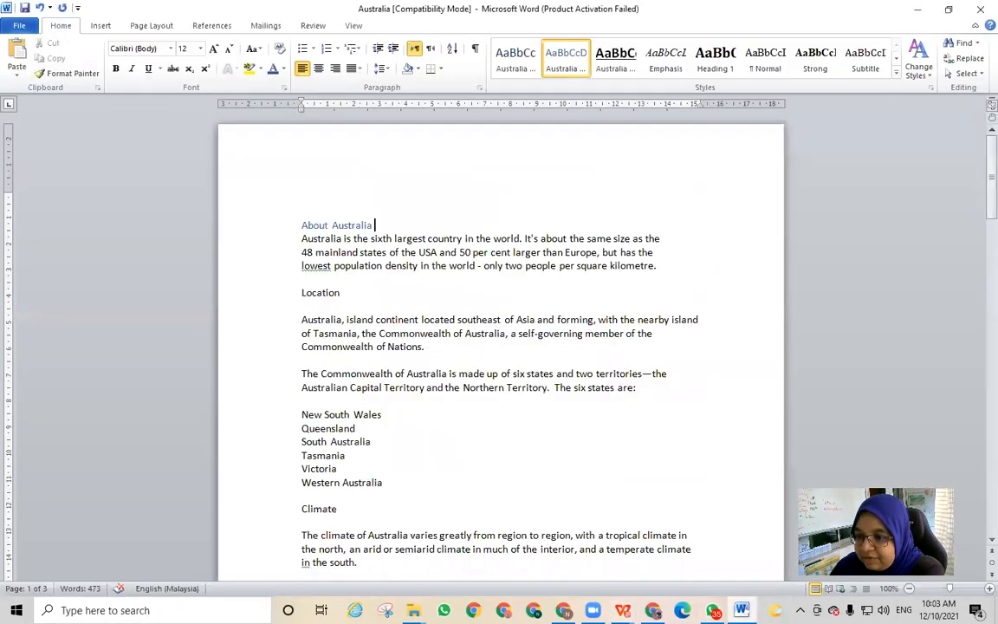
click(896, 76)
click(617, 163)
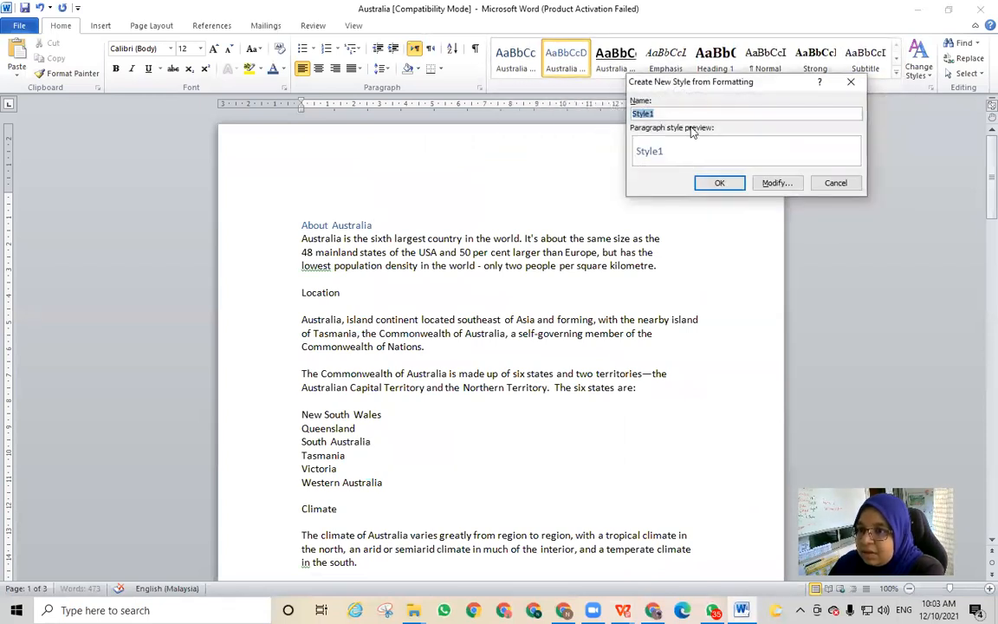
click(773, 182)
drag(783, 113, 715, 112)
right_click(756, 111)
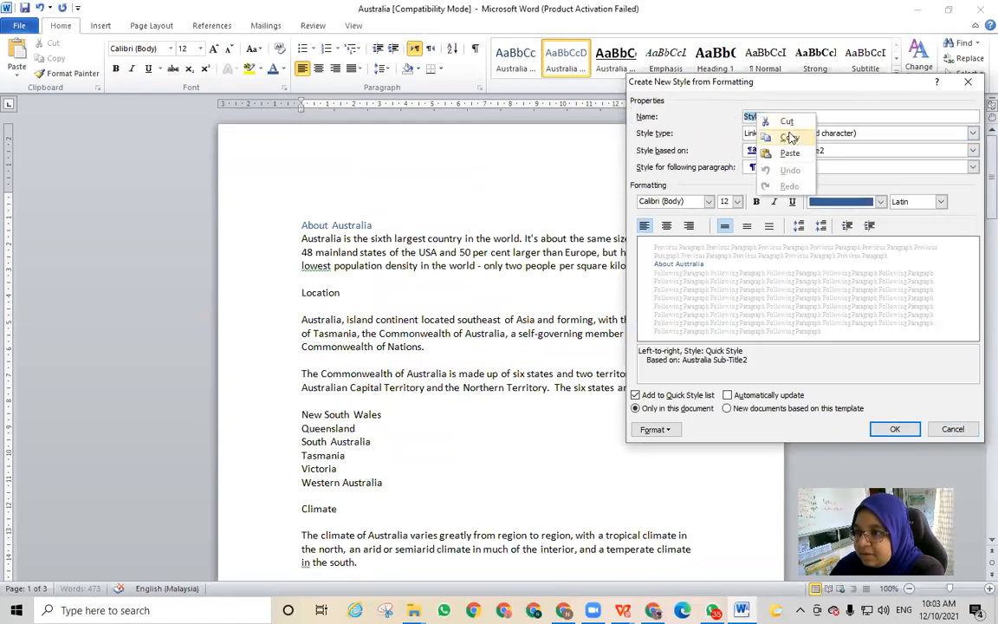
click(785, 152)
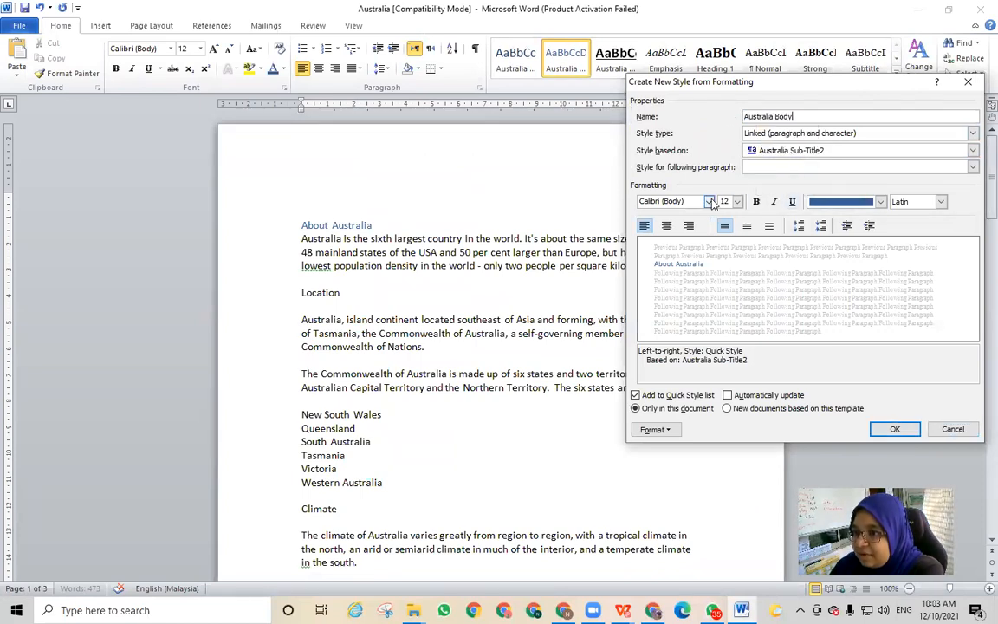
- Set the Australia Body style's paragraph line spacing to 1.5 lines and save the style
click(660, 431)
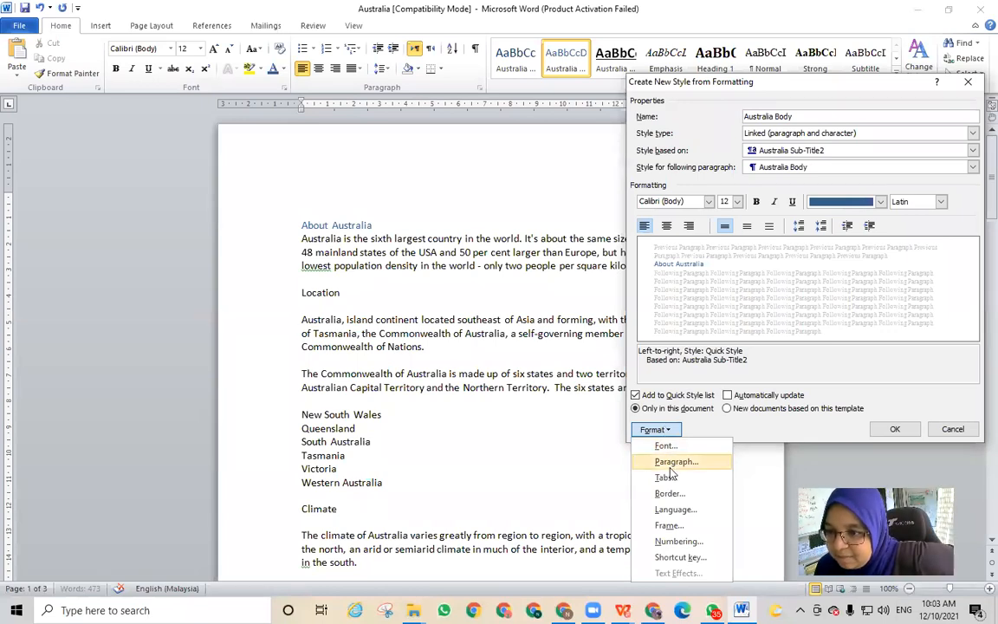
click(675, 462)
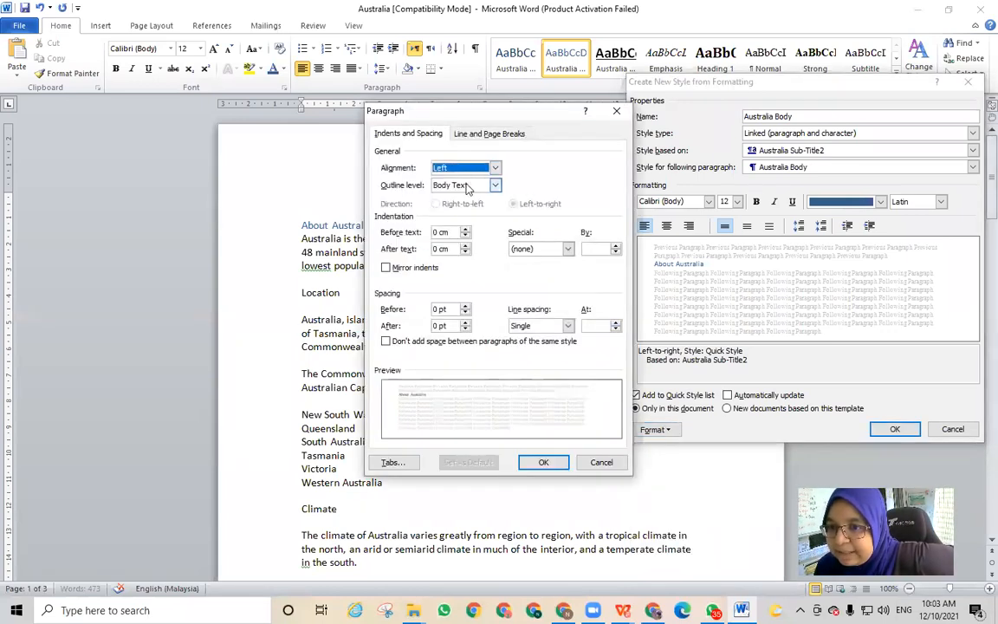
click(569, 326)
click(539, 349)
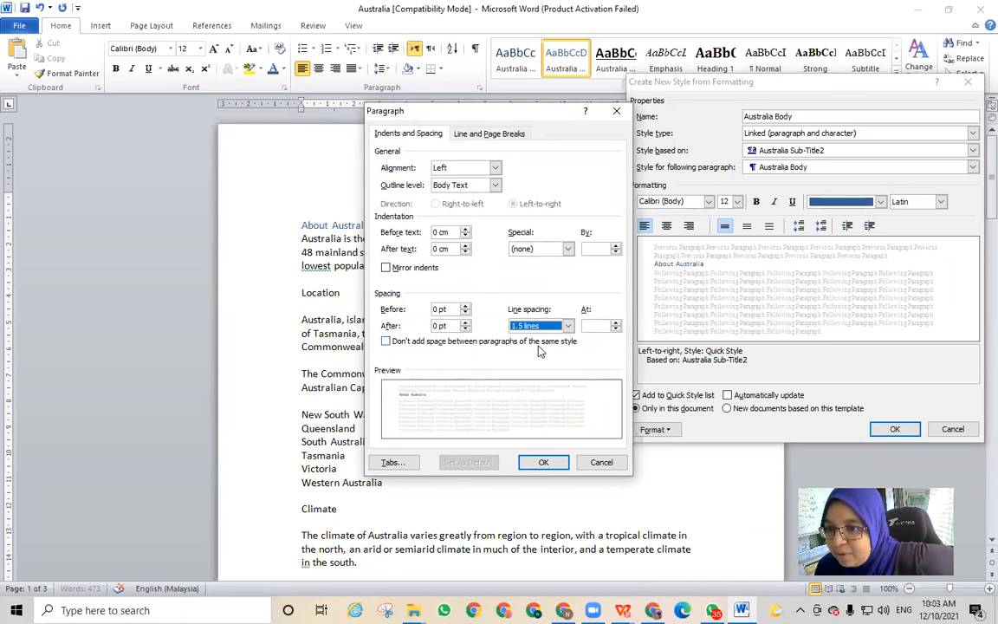
click(545, 463)
click(892, 430)
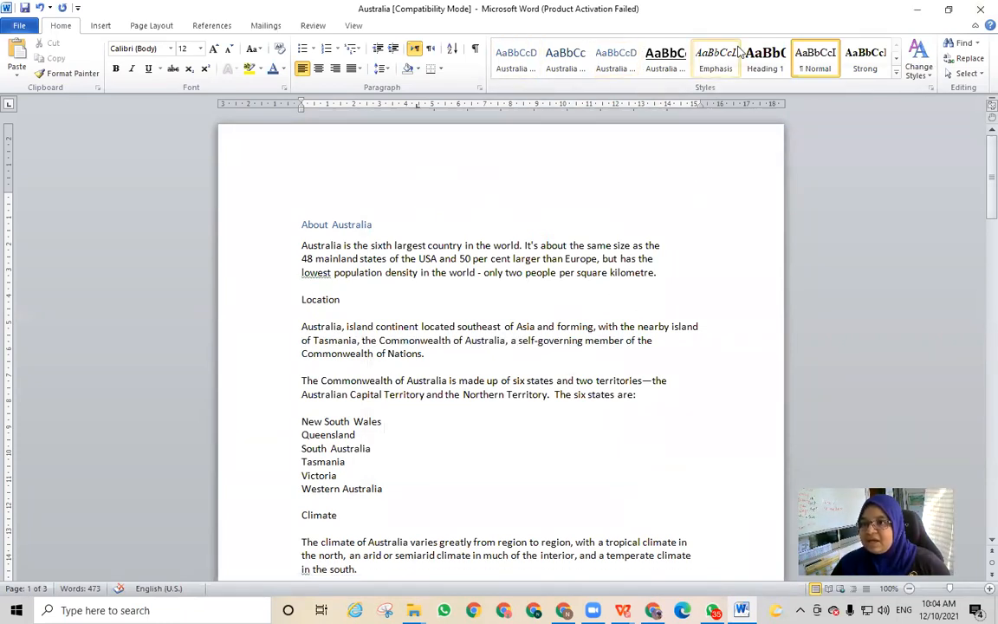
- Apply the Australia Title style to the About Australia heading and add a blank line below it
click(376, 224)
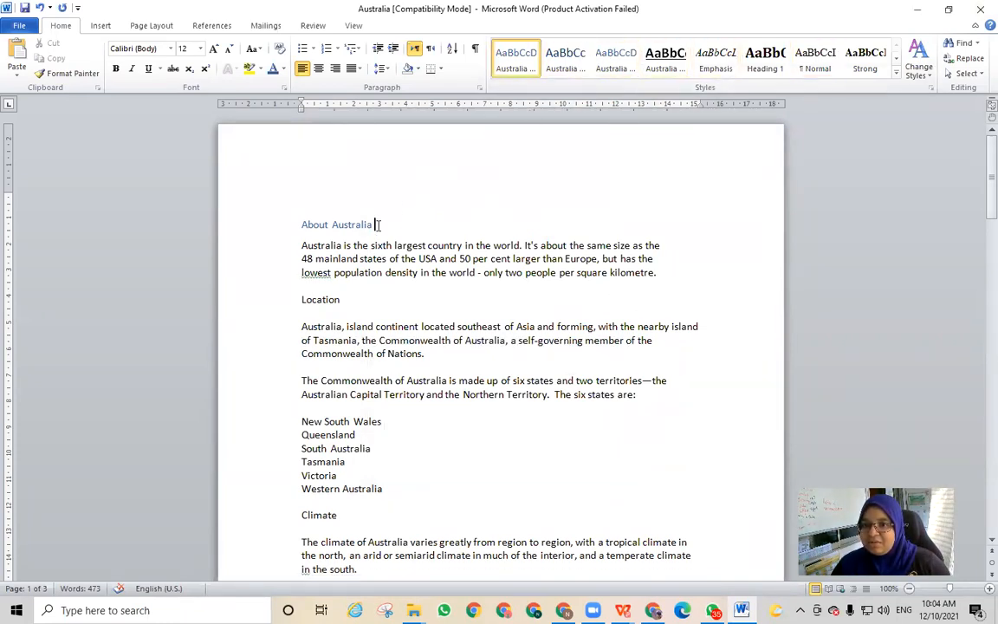
click(579, 71)
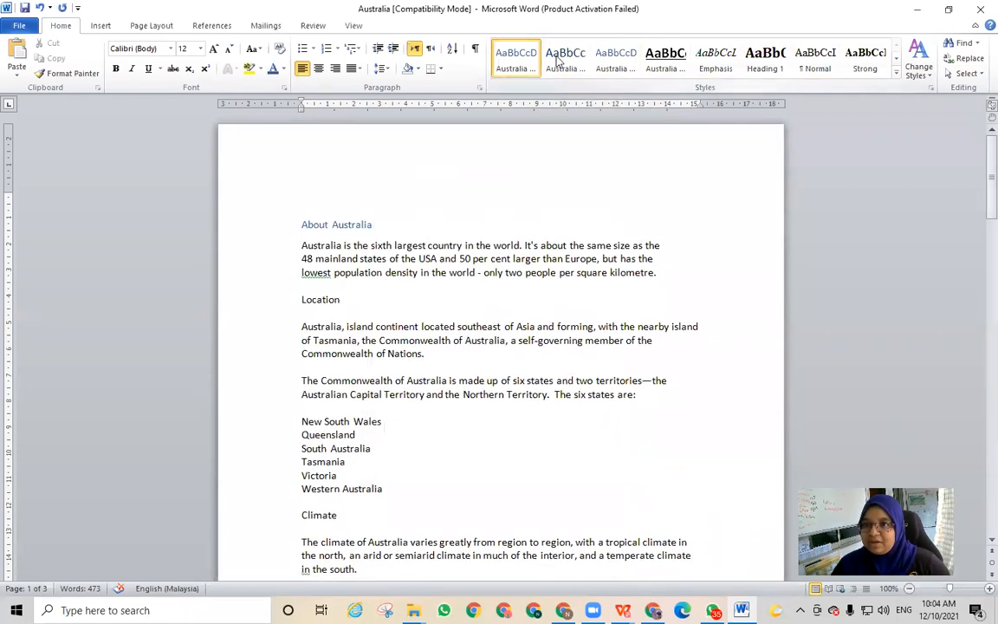
click(897, 74)
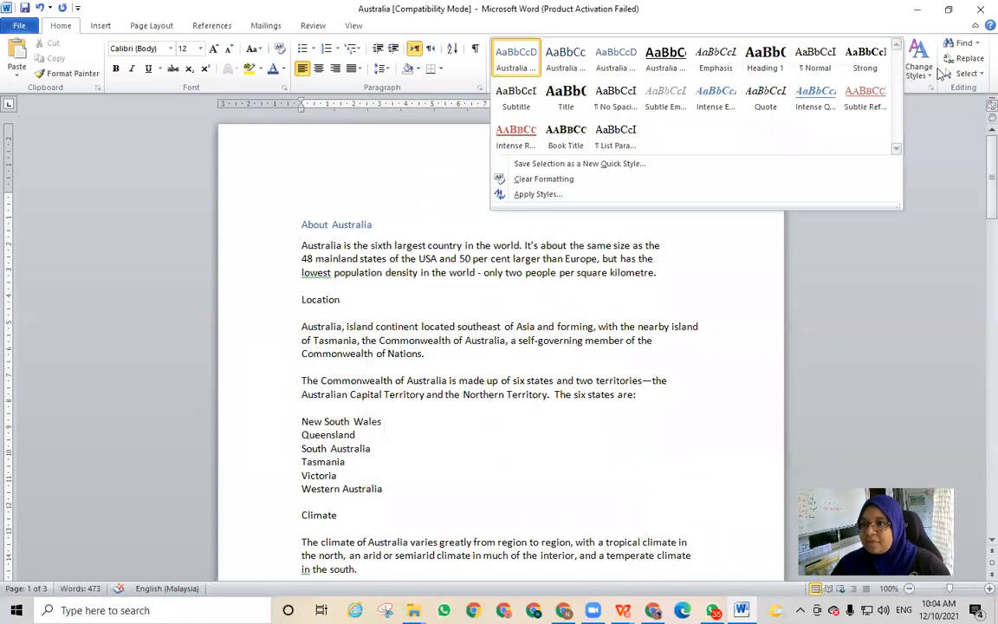
click(681, 57)
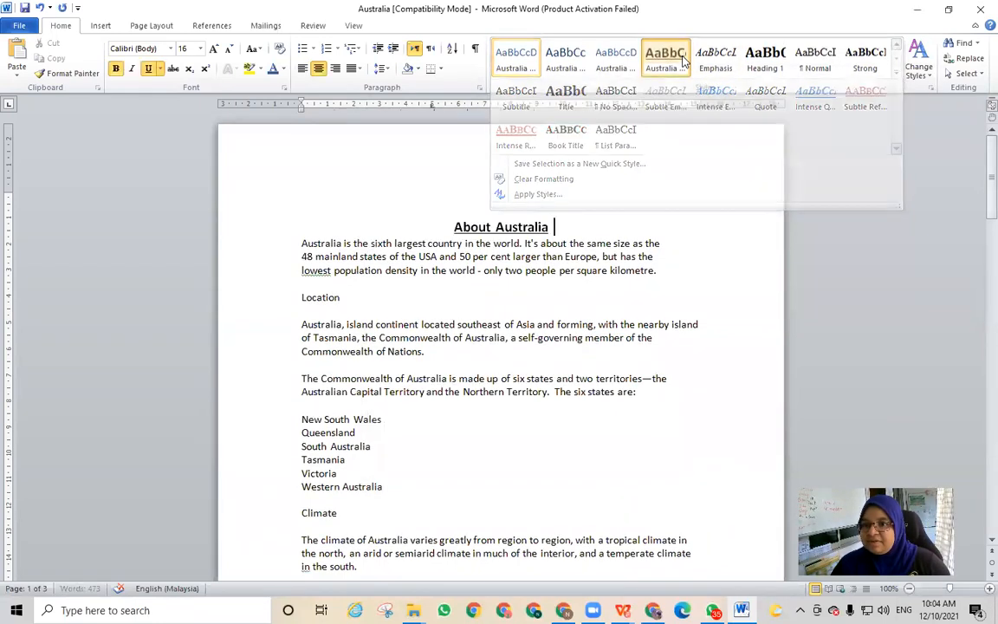
key(Return)
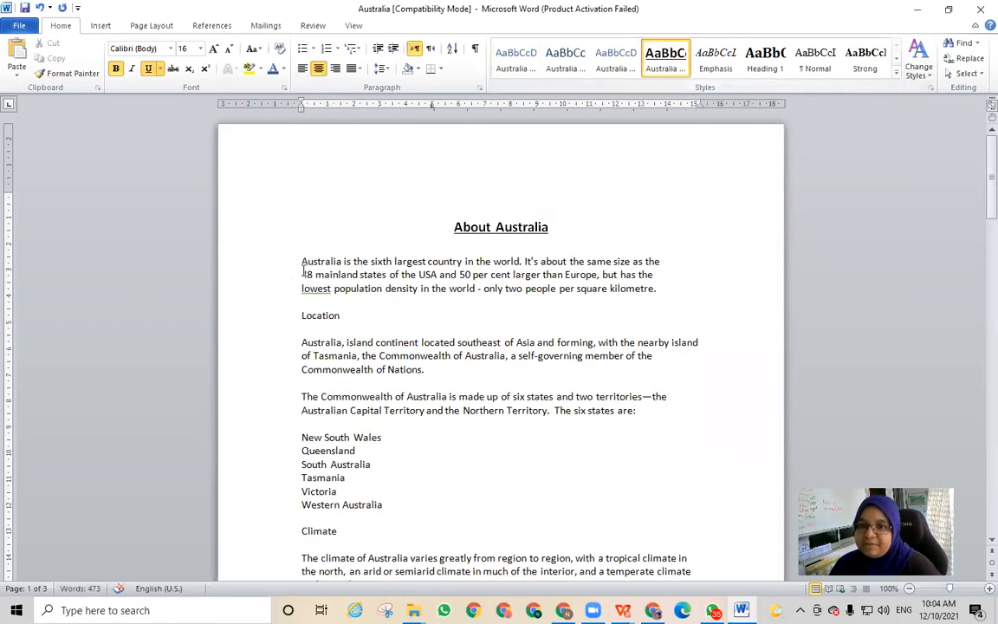
- Try to apply the Australia Body style to the opening paragraph, and remove the stray underlined space on the line below Location
click(669, 291)
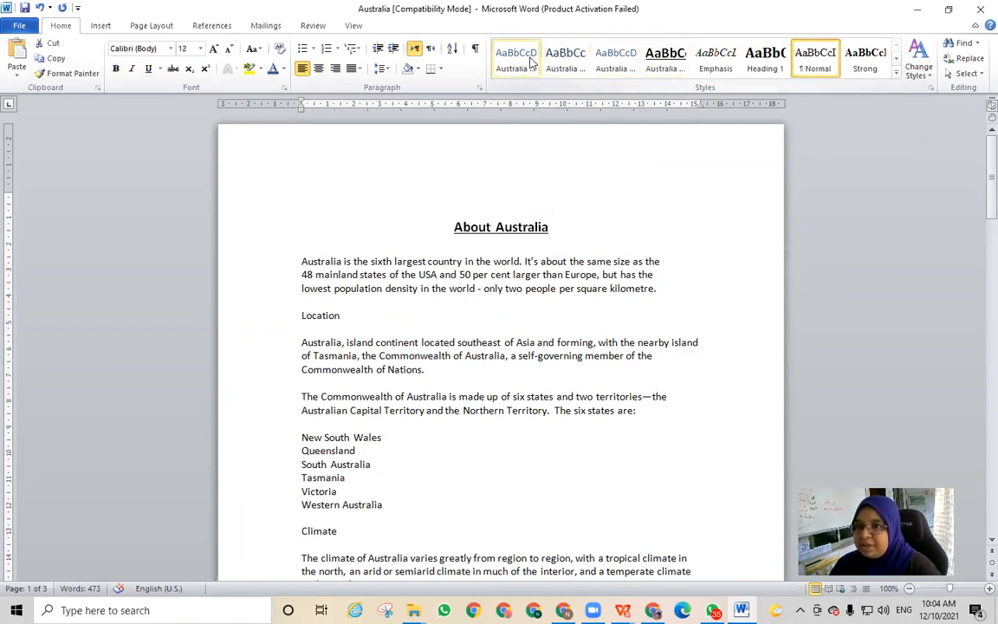
click(532, 62)
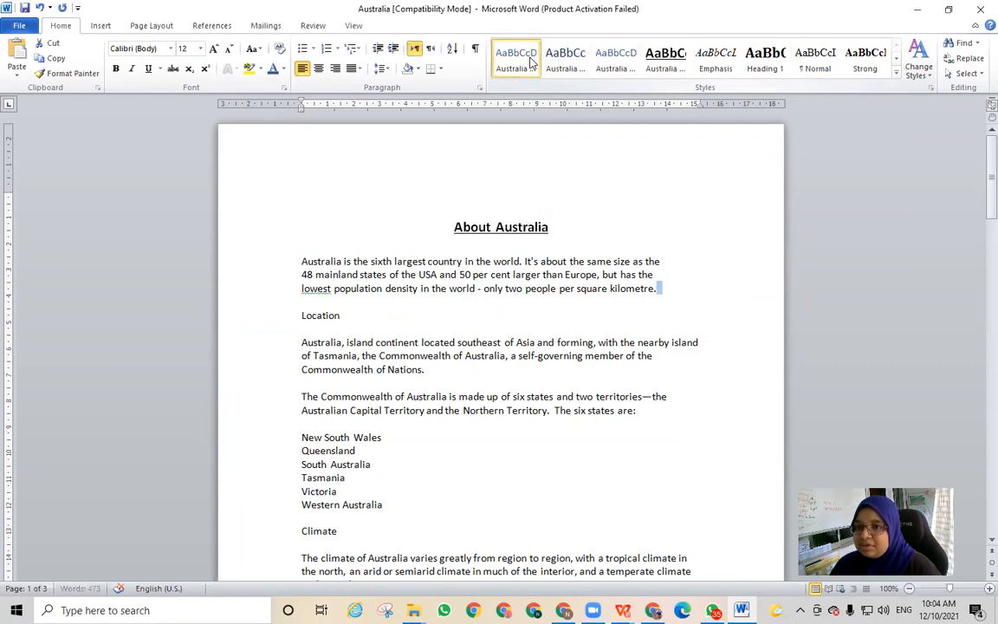
double_click(628, 325)
key(BackSpace)
key(BackSpace)
key(BackSpace)
key(BackSpace)
key(BackSpace)
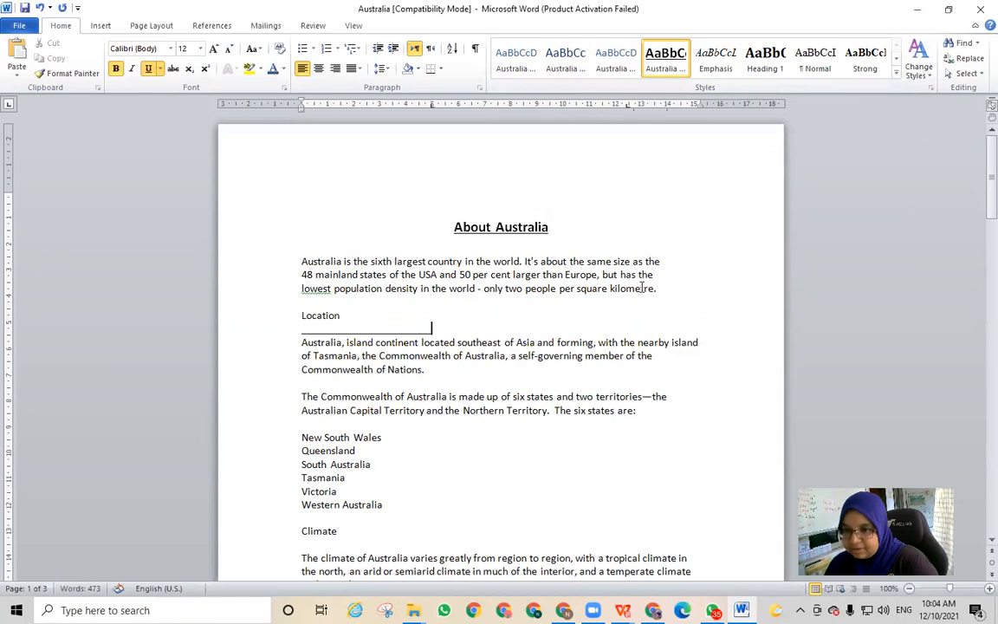
- Modify the Australia Body style so its font color is black (Text 1)
right_click(507, 65)
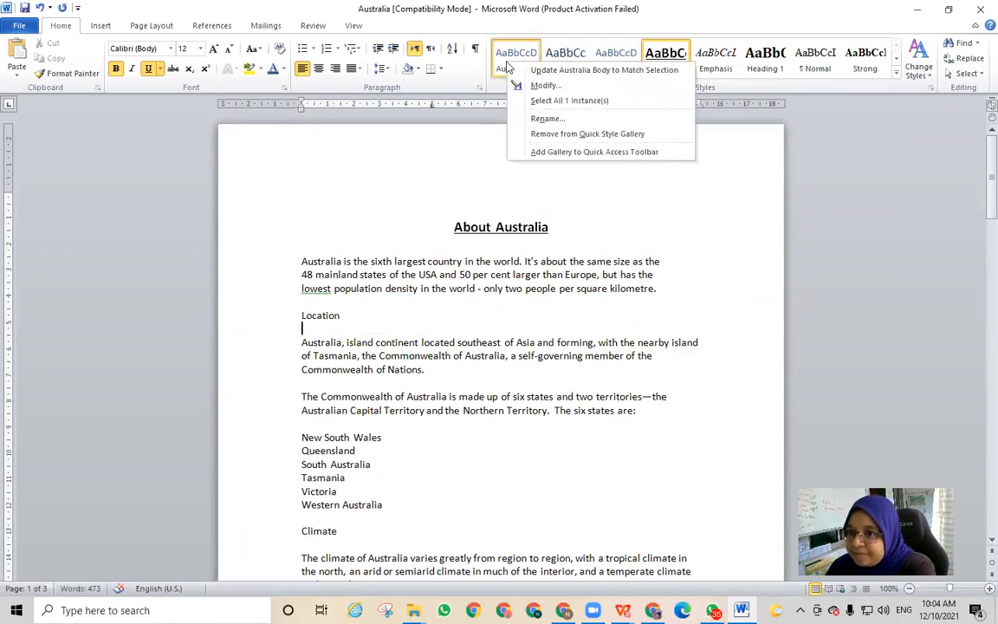
click(545, 85)
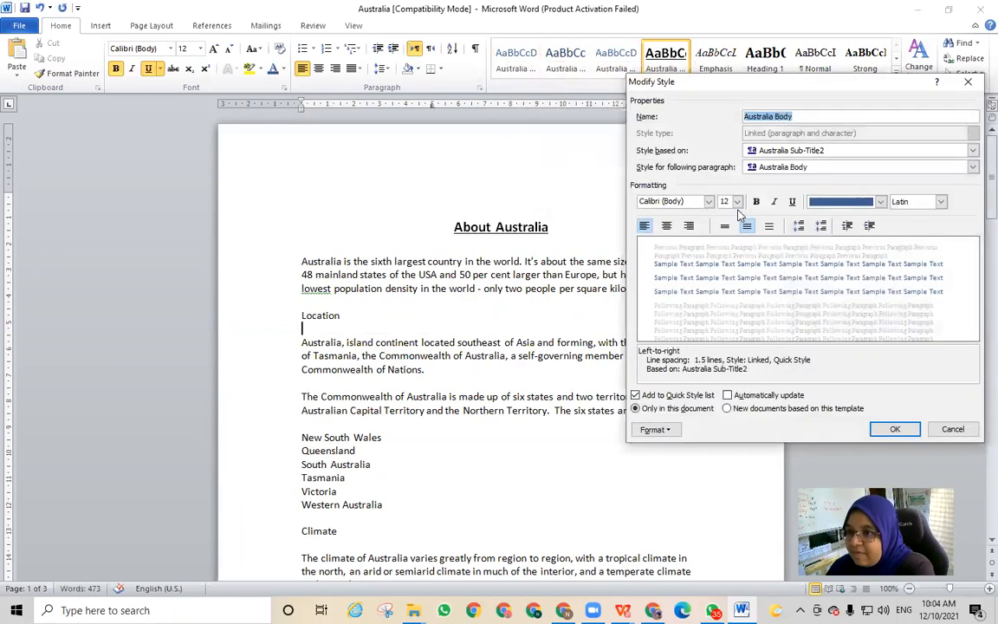
click(878, 203)
click(879, 201)
click(880, 201)
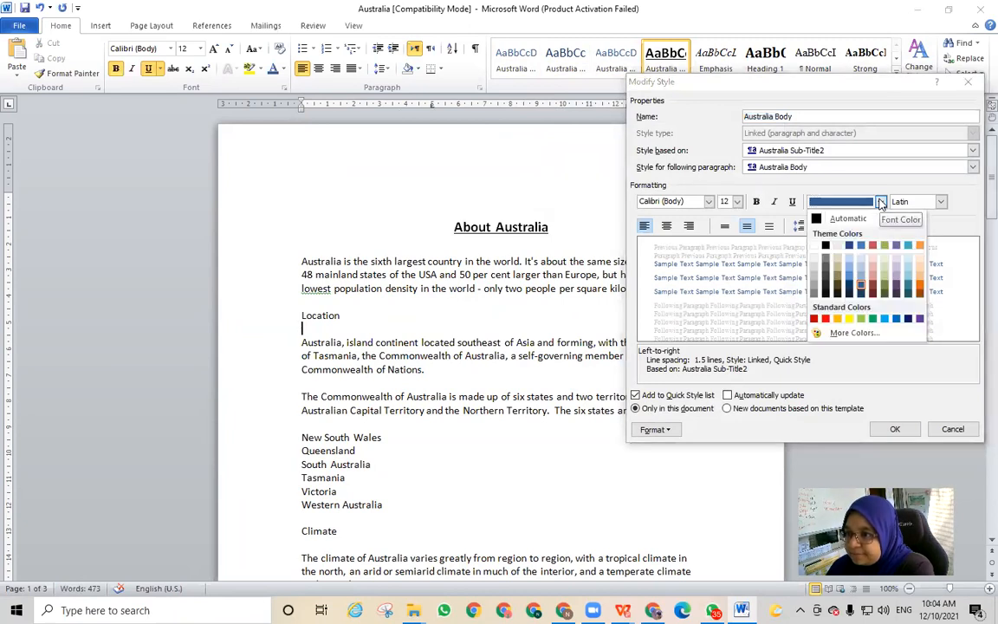
click(825, 246)
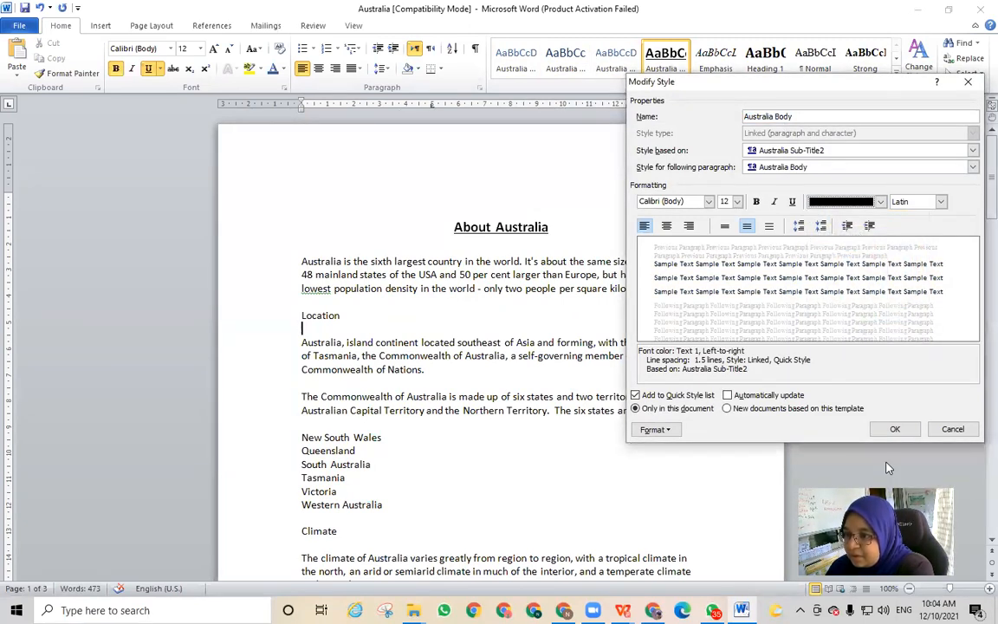
click(894, 428)
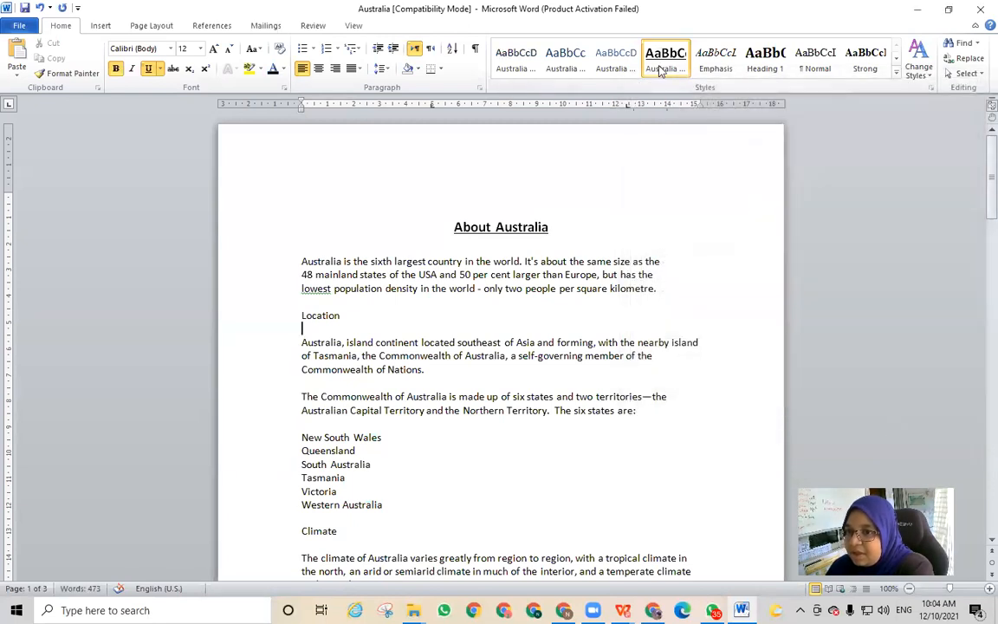
- Apply the Australia Body style to the whole opening paragraph below the About Australia title
double_click(347, 261)
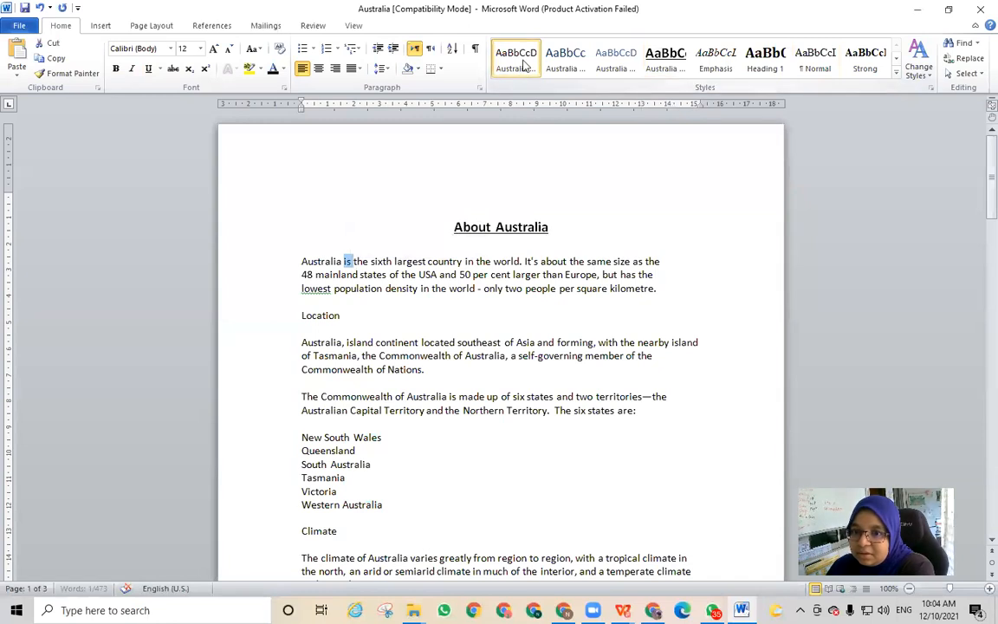
click(383, 301)
drag(297, 262, 679, 296)
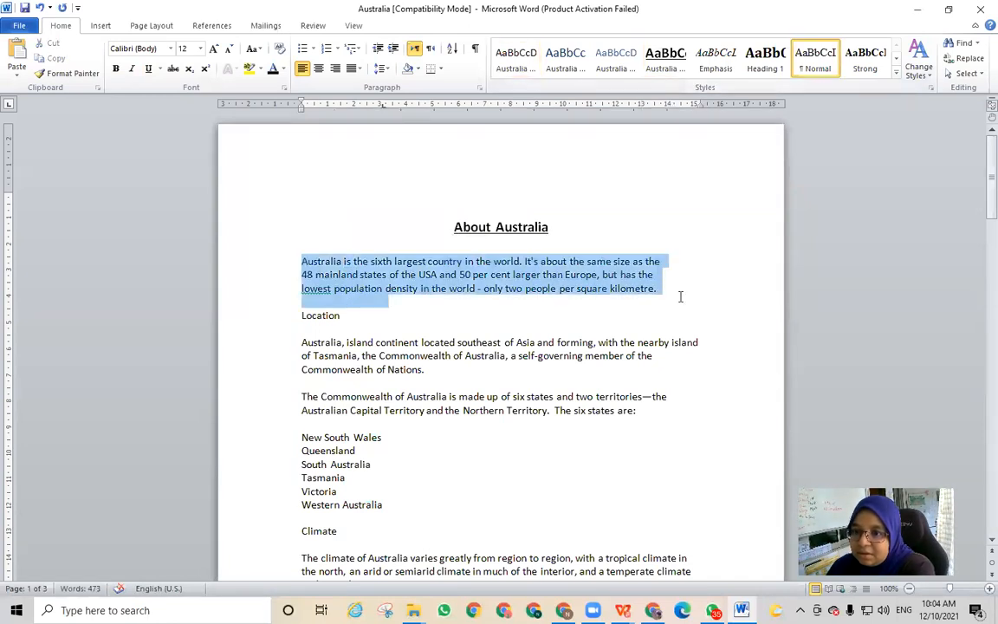
click(510, 60)
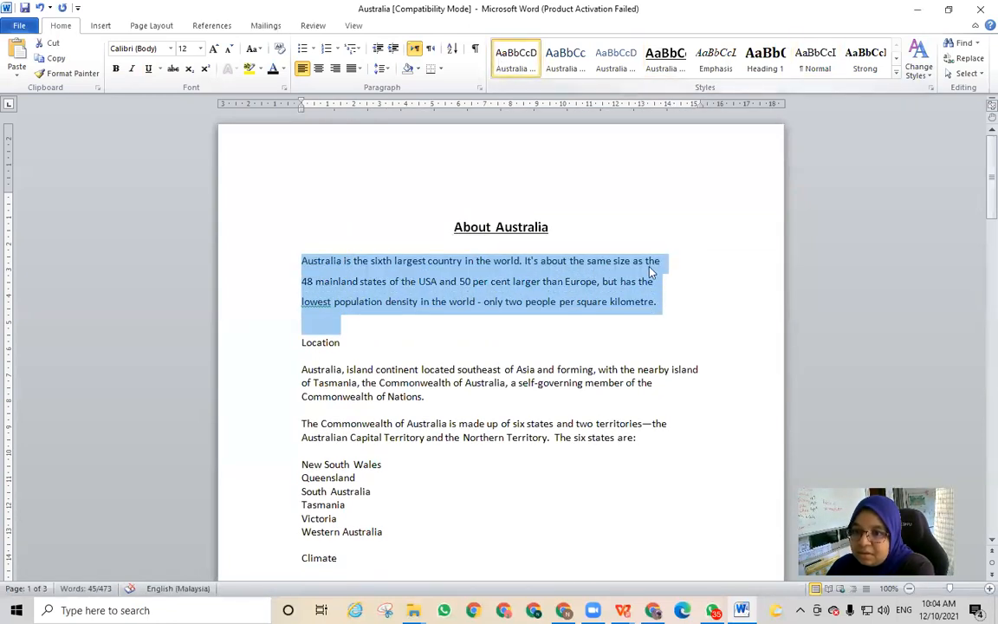
click(690, 256)
- Modify the Australia Title style so its font color is Dark Red
click(568, 232)
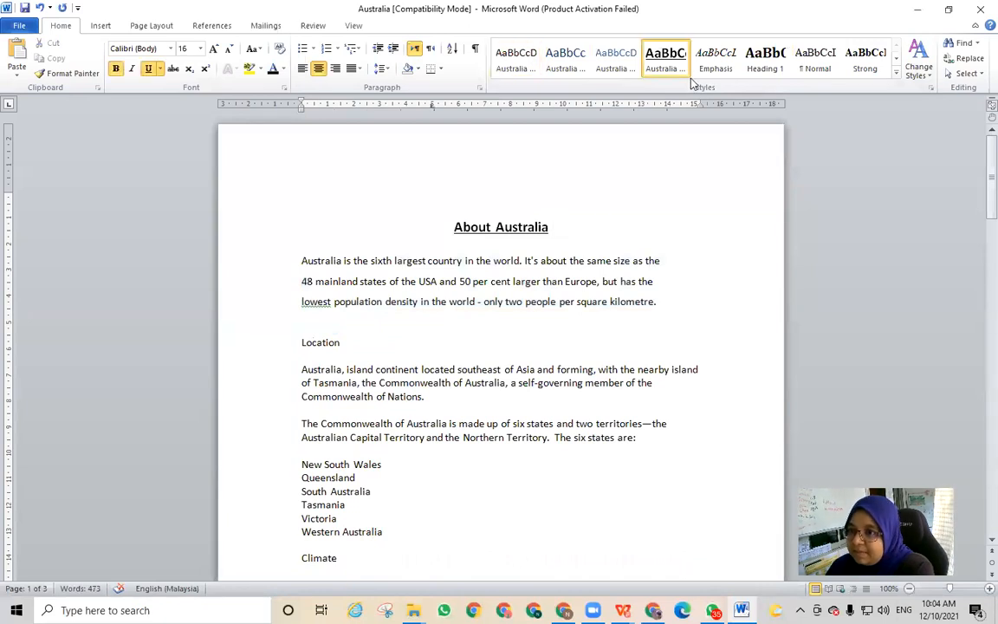
right_click(669, 59)
click(715, 85)
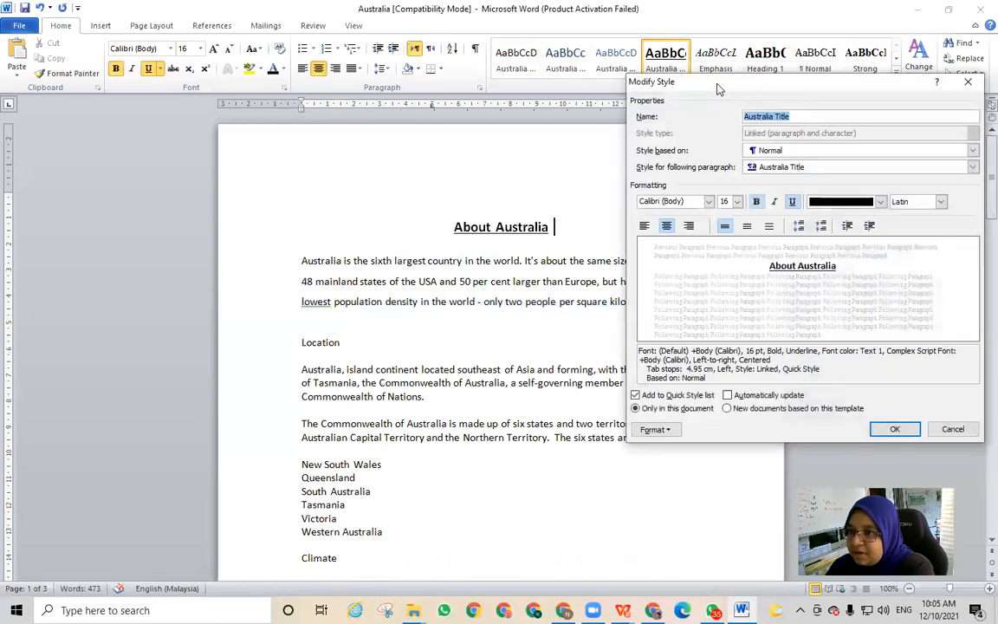
click(880, 201)
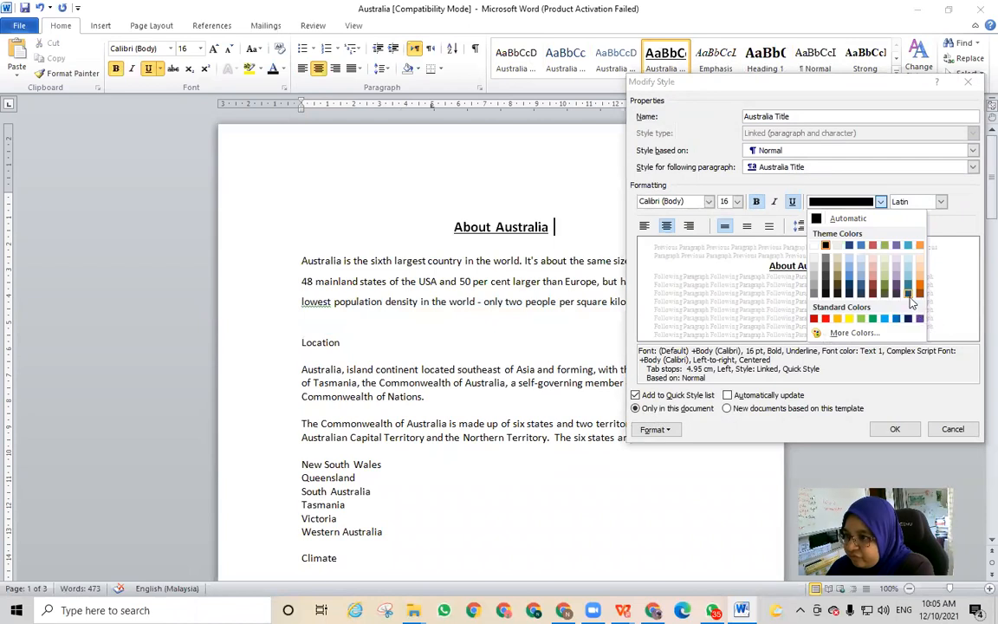
click(814, 319)
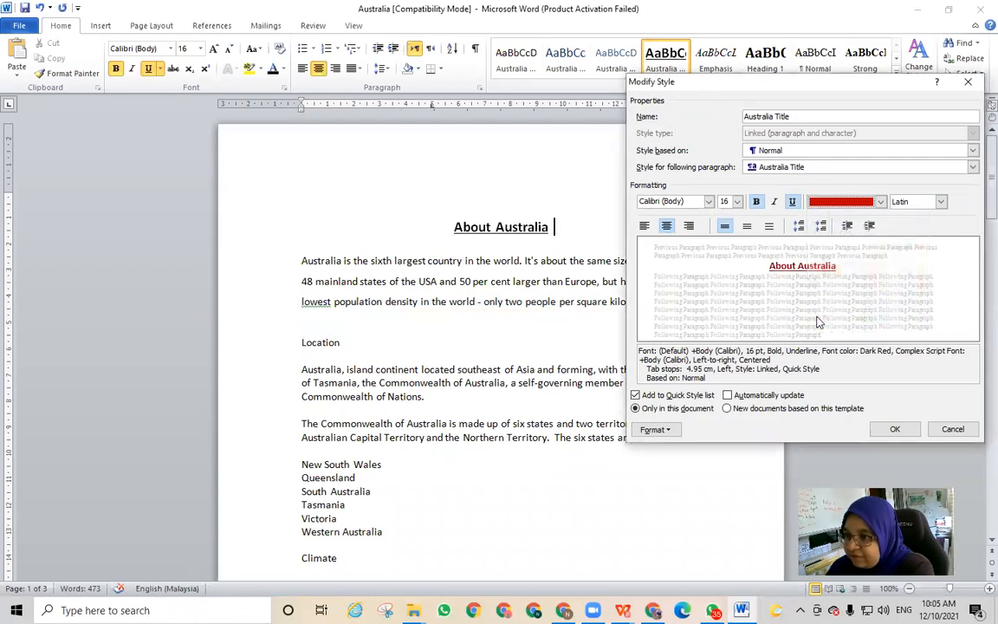
click(894, 429)
click(554, 227)
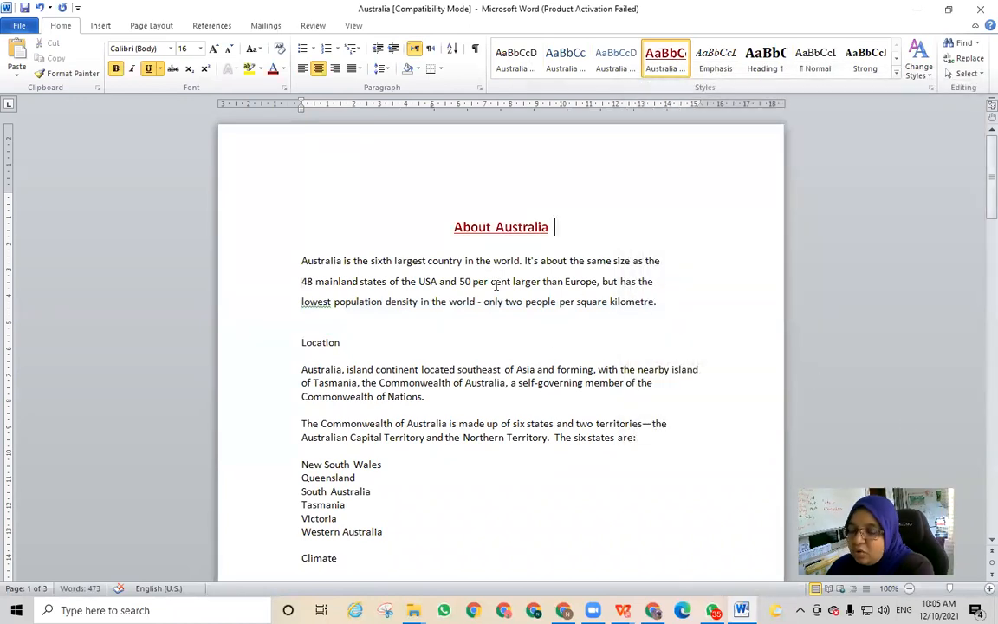
- Apply the Australia Sub-Title1 style to the Location and Climate headings, and add a blank line above Climate
click(376, 343)
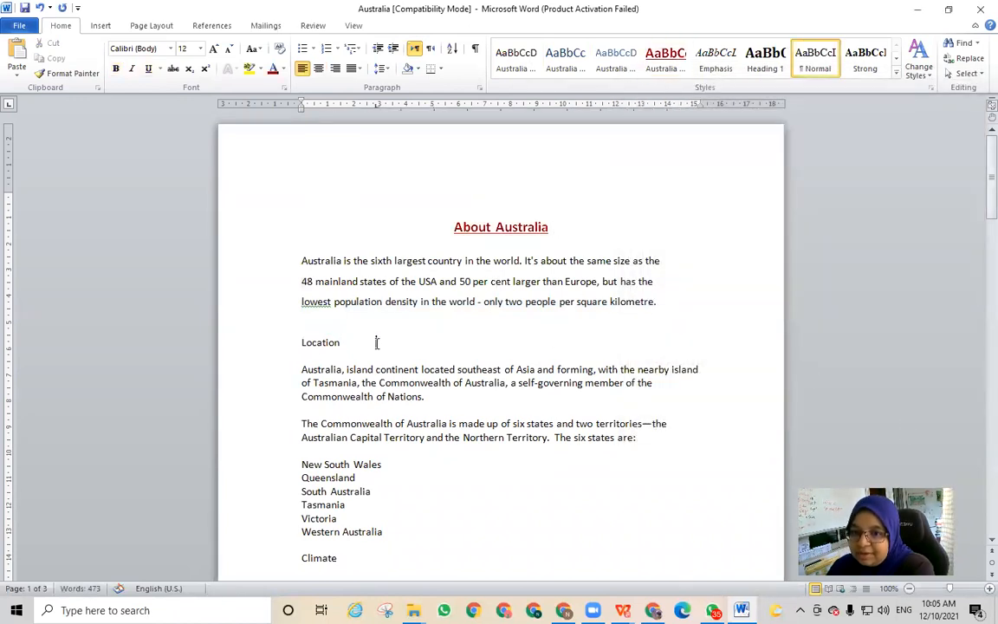
scroll(370, 346, down, 2)
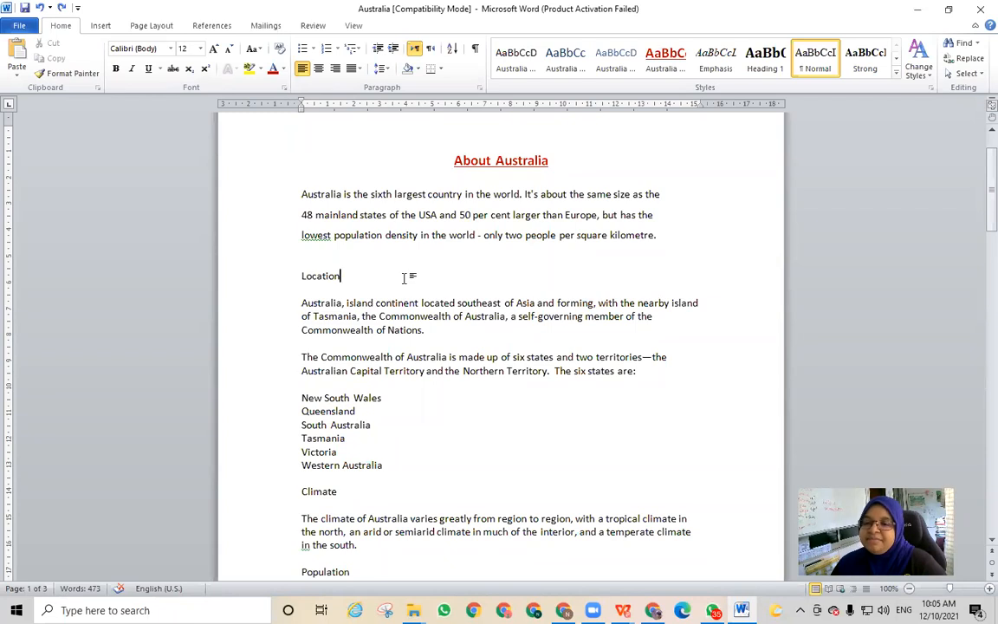
click(576, 69)
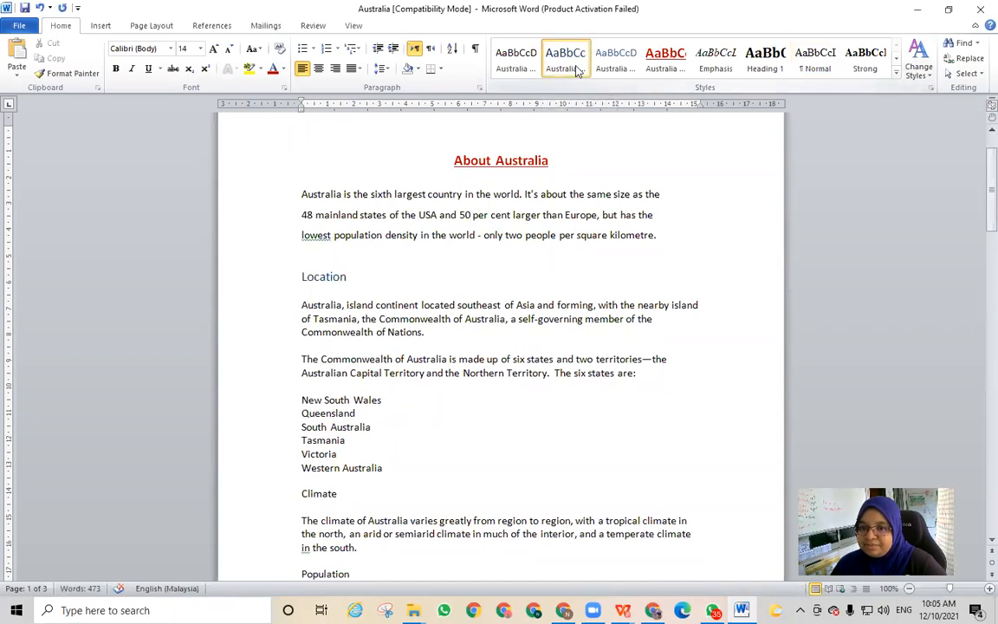
scroll(541, 333, down, 1)
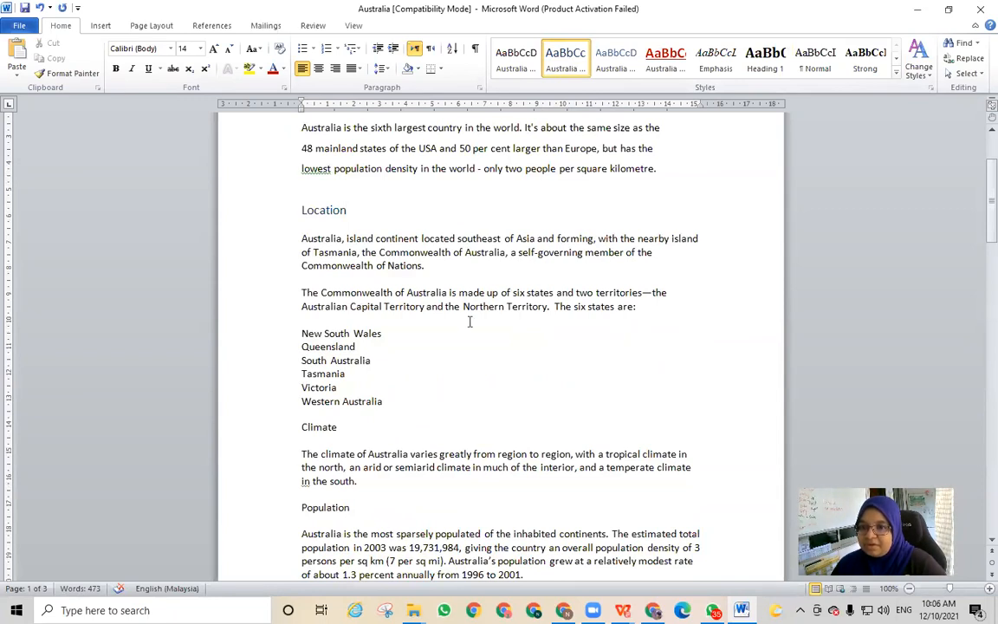
click(351, 424)
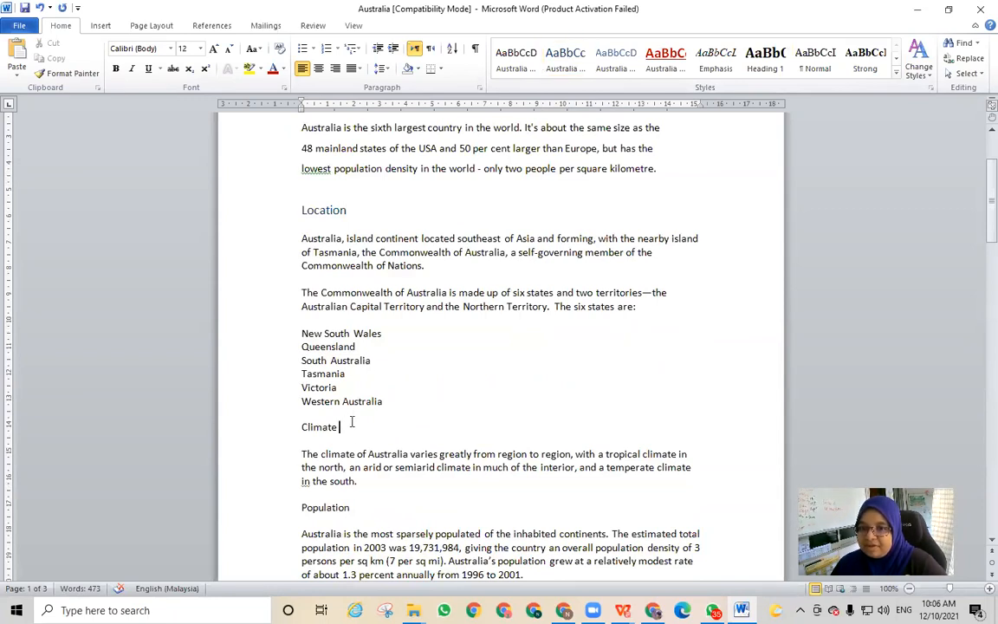
click(566, 68)
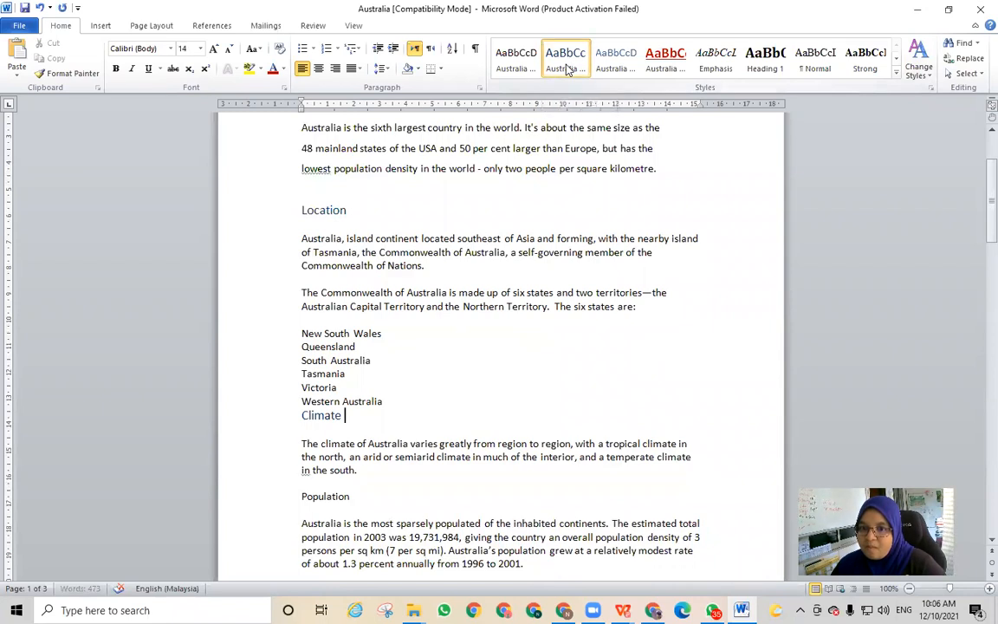
click(440, 401)
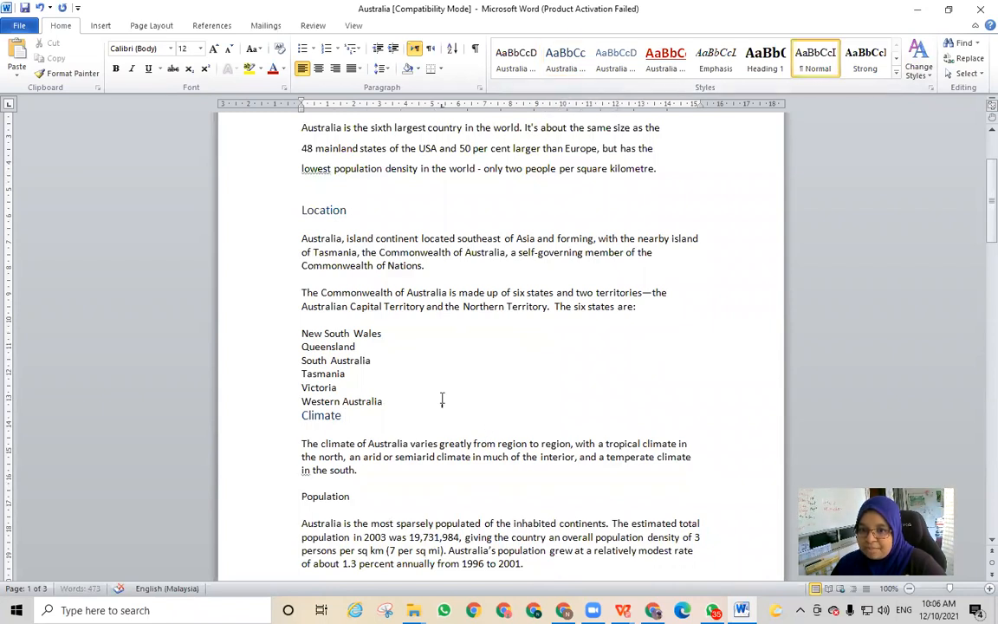
key(Return)
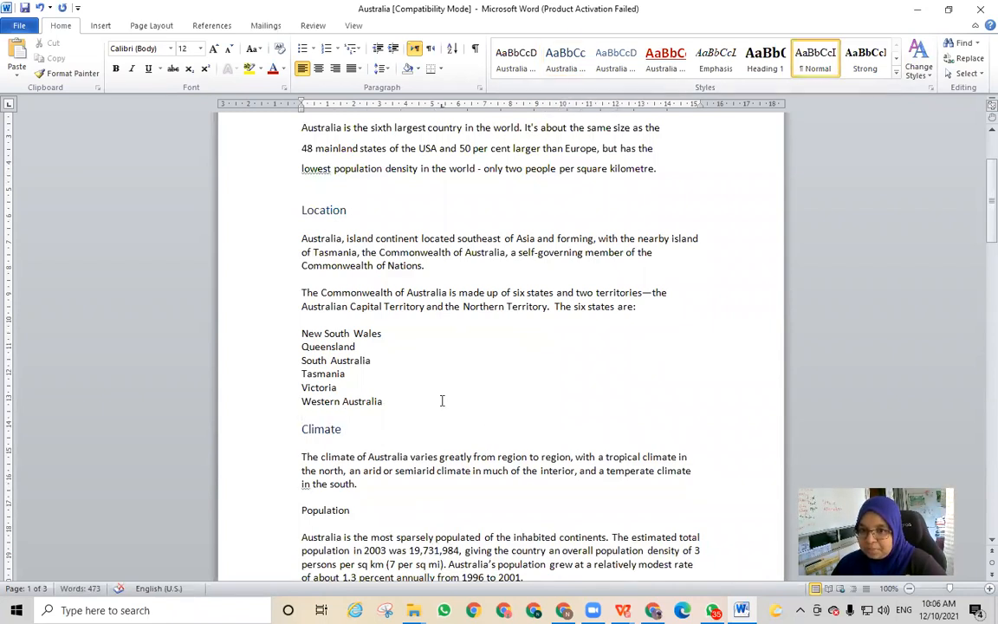
- Apply the Australia Sub-Title1 style to the Population heading
scroll(439, 312, down, 2)
click(395, 443)
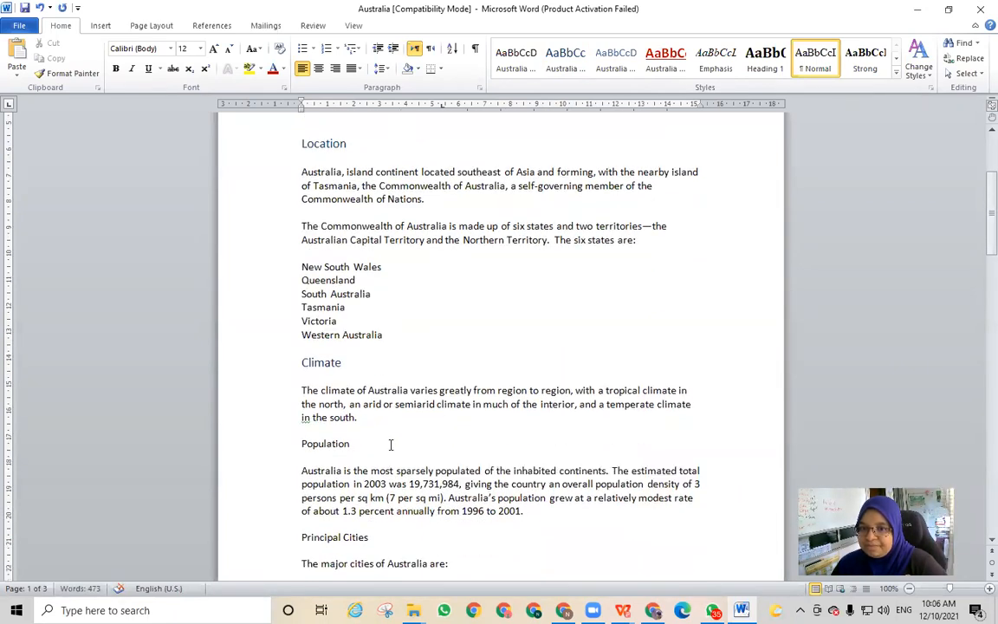
click(565, 69)
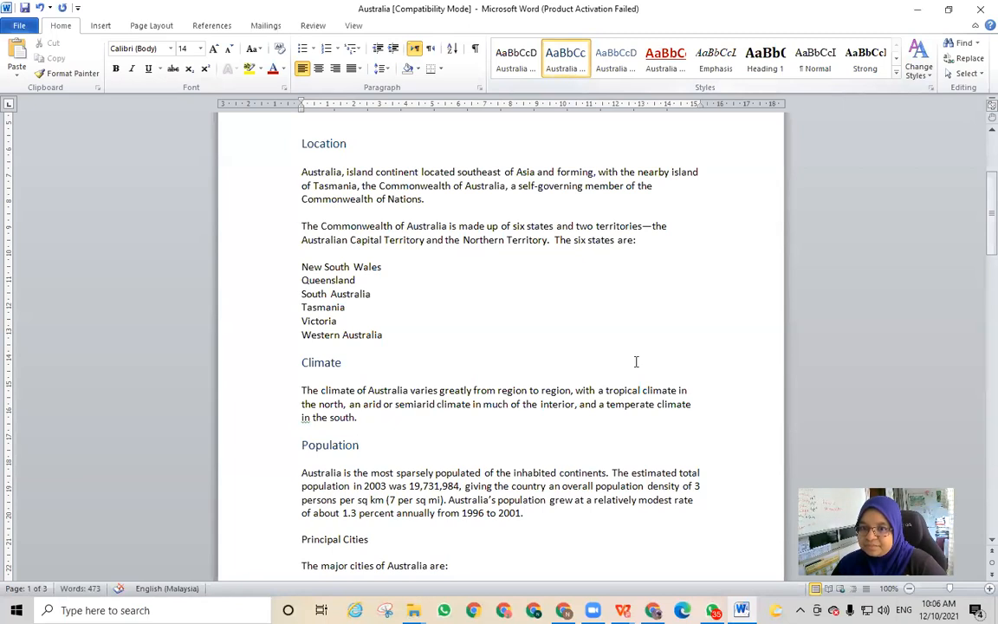
- Push the Principal Cities heading onto the second page with blank lines and apply the Australia Sub-Title1 style to it
scroll(636, 361, down, 3)
scroll(633, 370, down, 2)
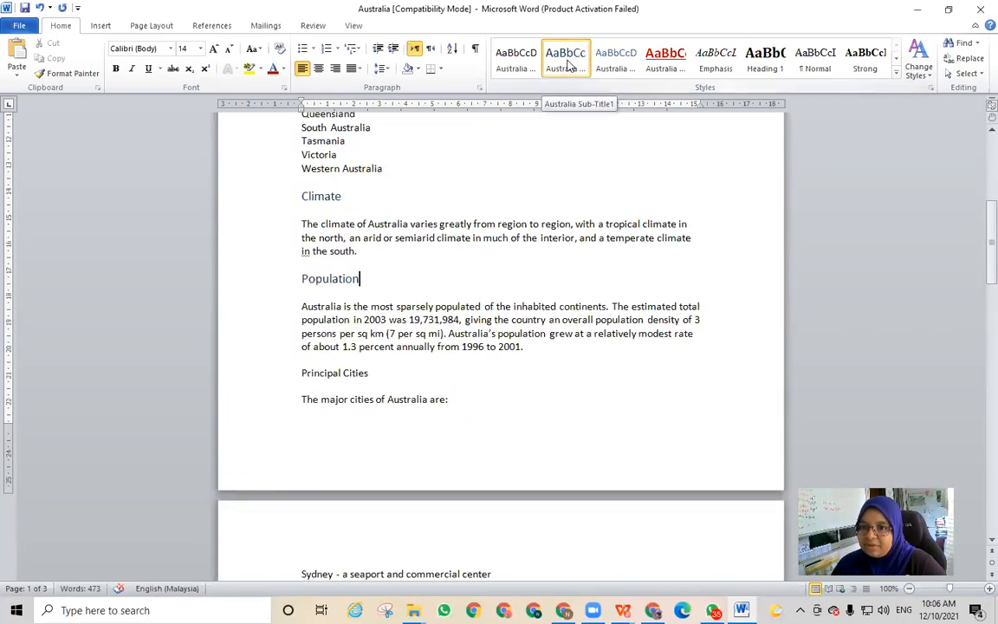
click(415, 378)
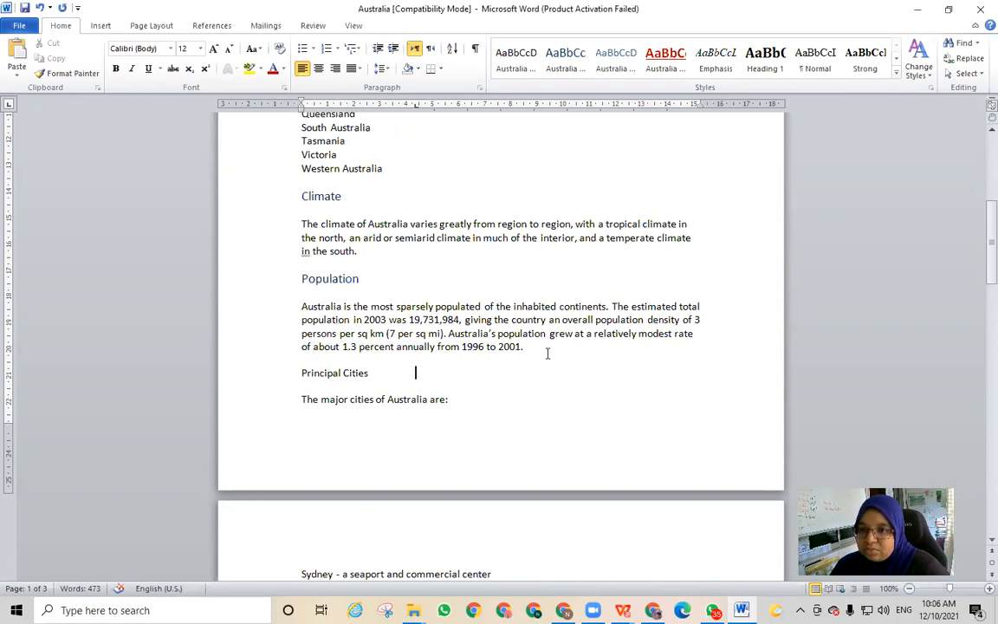
double_click(303, 367)
click(309, 374)
key(Return)
key(Return)
key(Return)
key(Return)
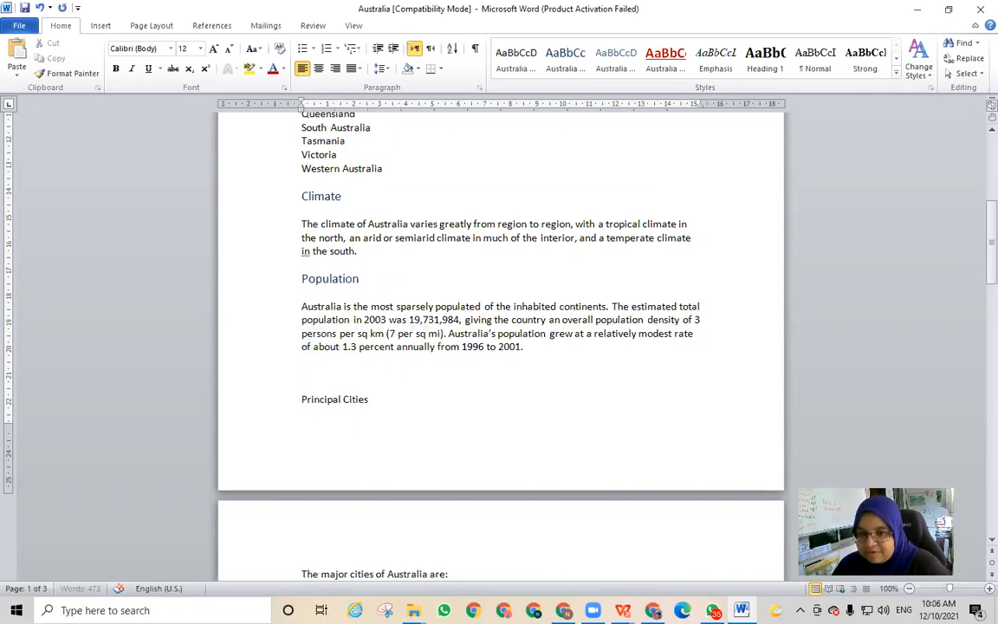
scroll(523, 405, down, 3)
scroll(523, 405, down, 3)
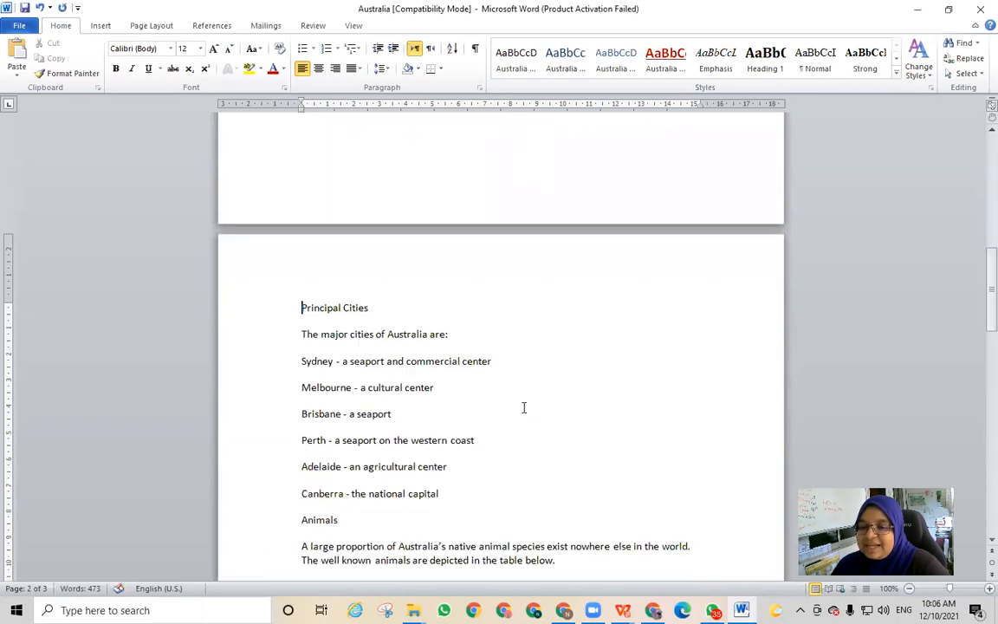
click(576, 58)
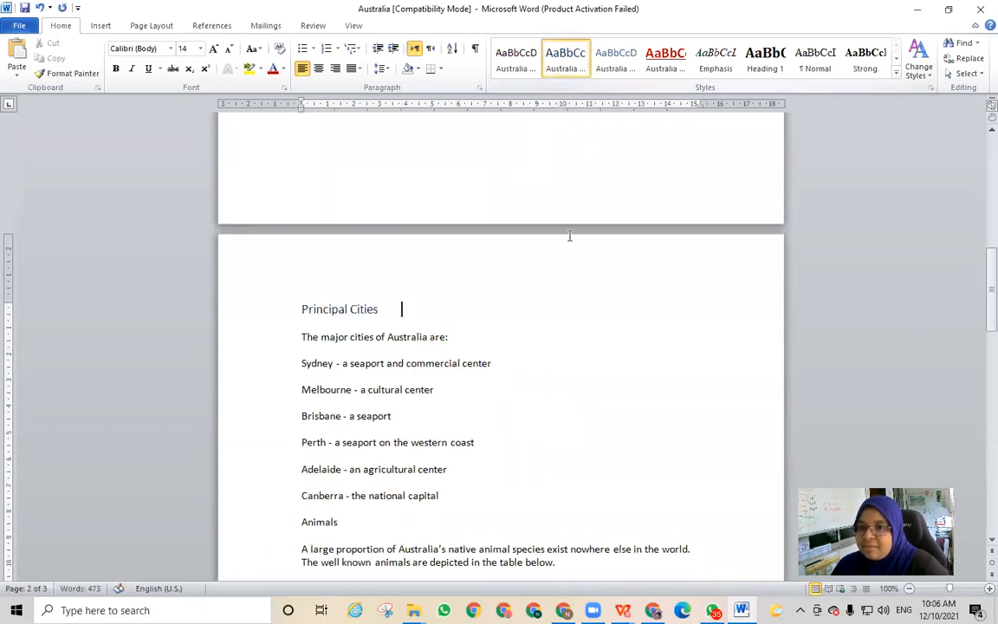
- Apply the Australia Body style to the Location section's text, from its first paragraph through the list of six states
scroll(499, 345, up, 11)
scroll(457, 356, up, 2)
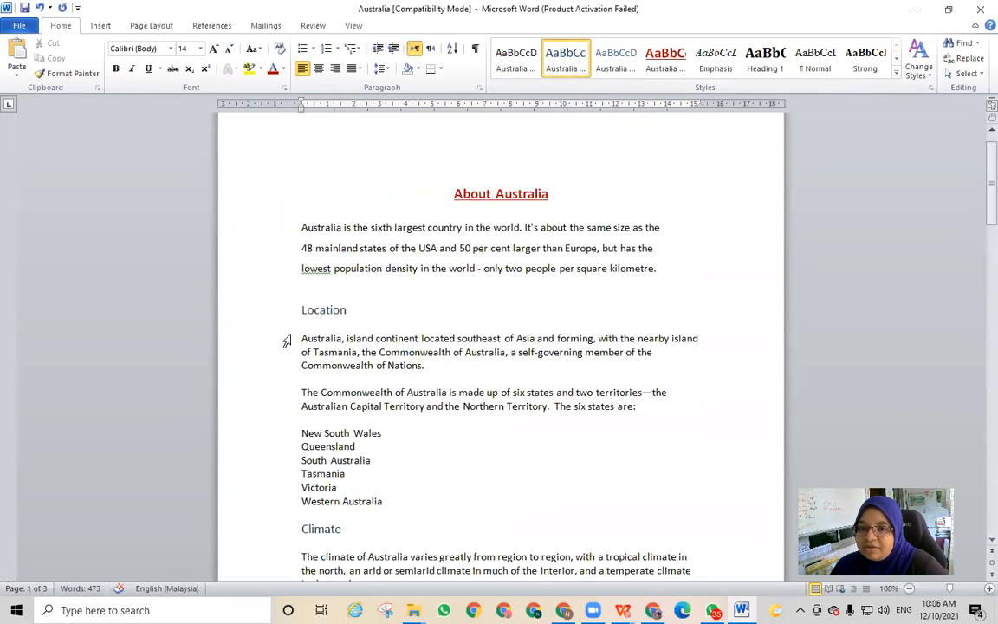
drag(296, 339, 688, 500)
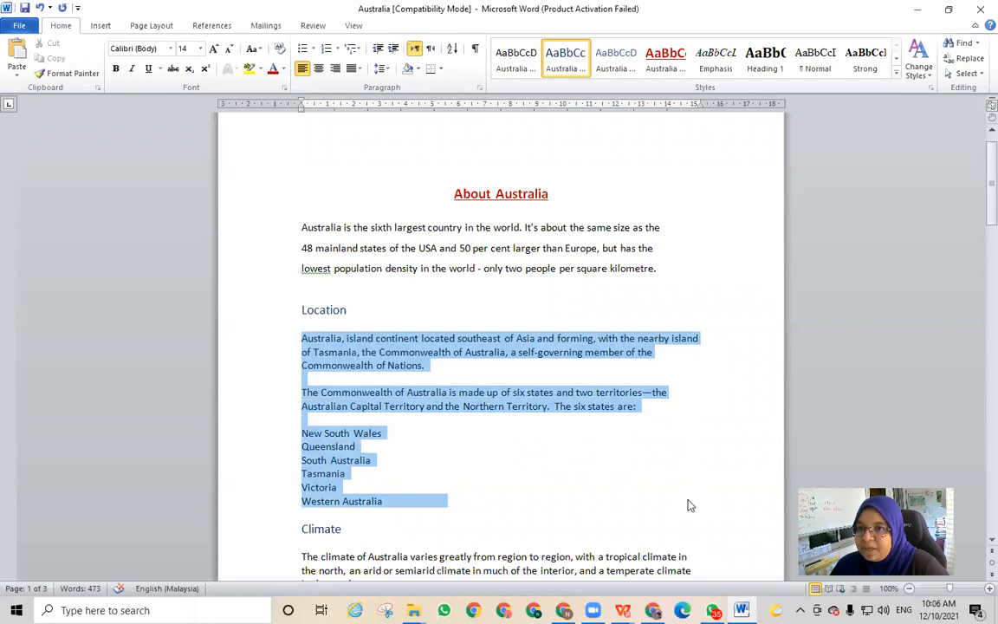
click(815, 60)
click(513, 56)
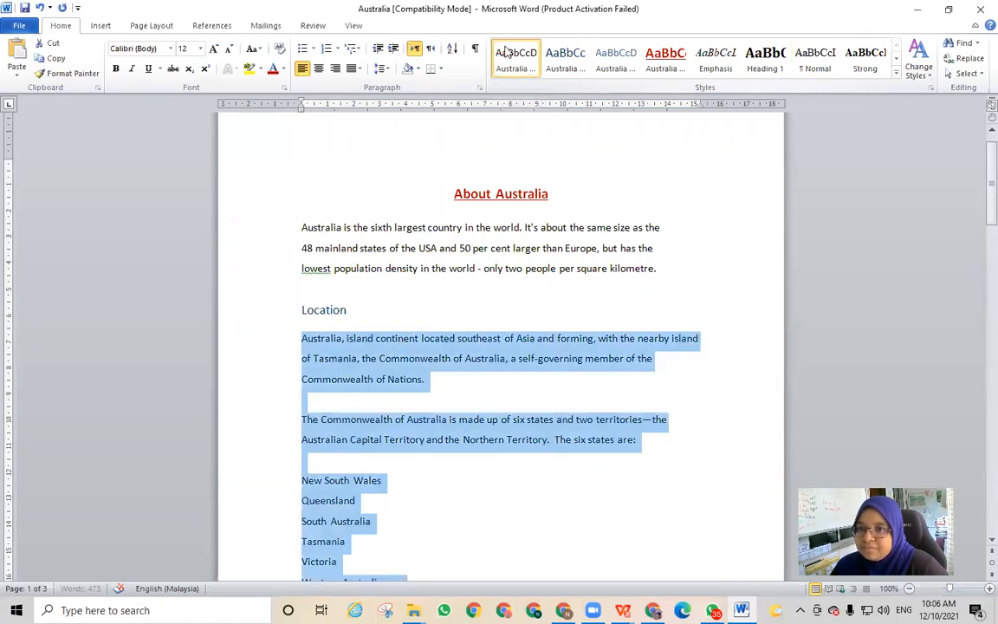
scroll(547, 350, down, 3)
click(500, 374)
- Apply the Australia Body style to the Climate paragraph and add a blank line below the Climate heading
scroll(450, 376, down, 3)
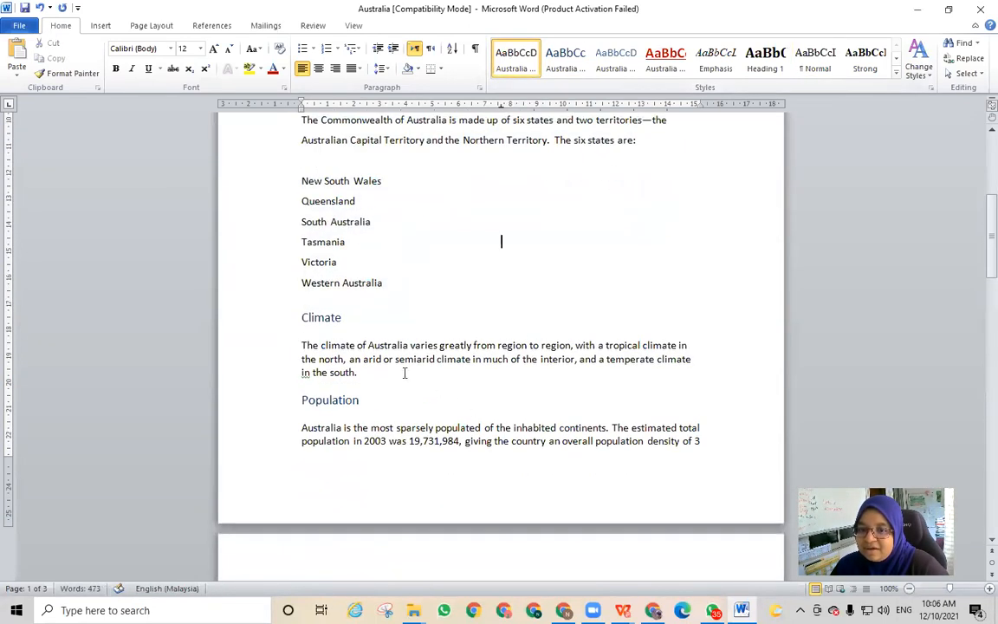
click(355, 360)
click(523, 54)
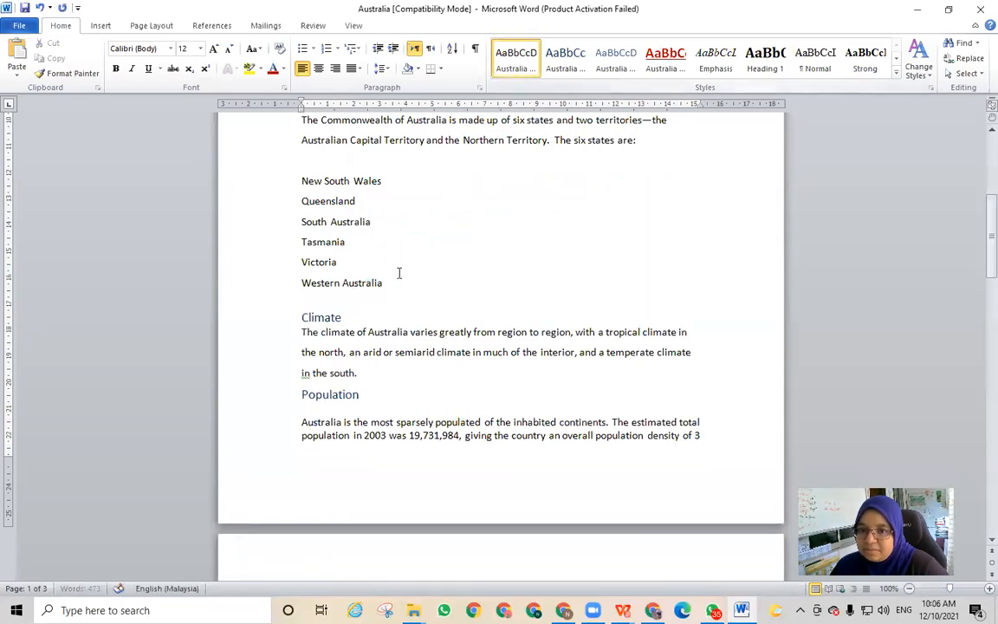
click(370, 317)
key(Return)
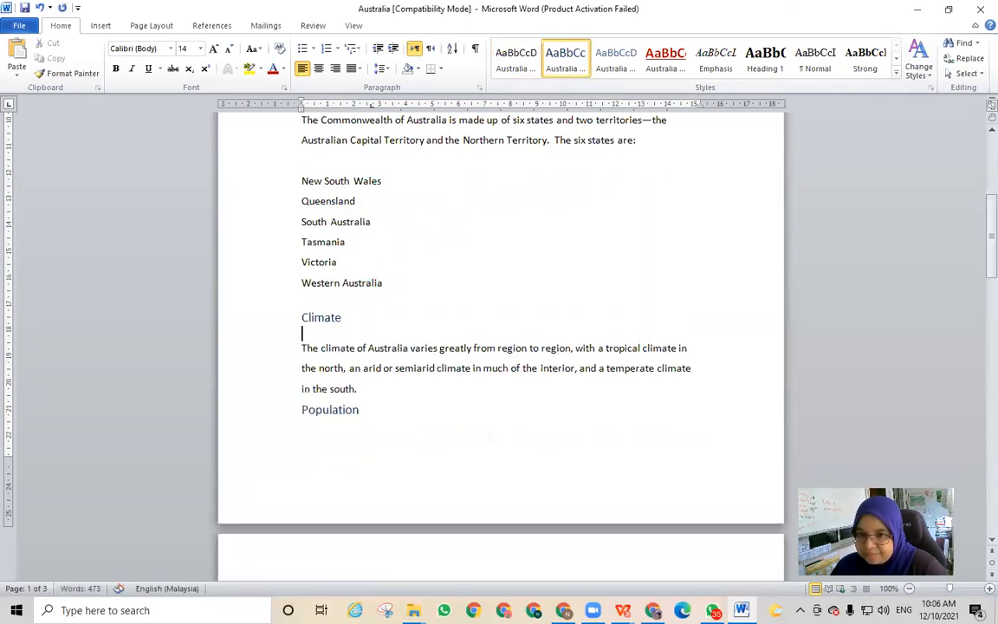
- Push the Population heading onto the second page by adding two blank lines after the Climate paragraph
scroll(370, 289, down, 2)
click(378, 294)
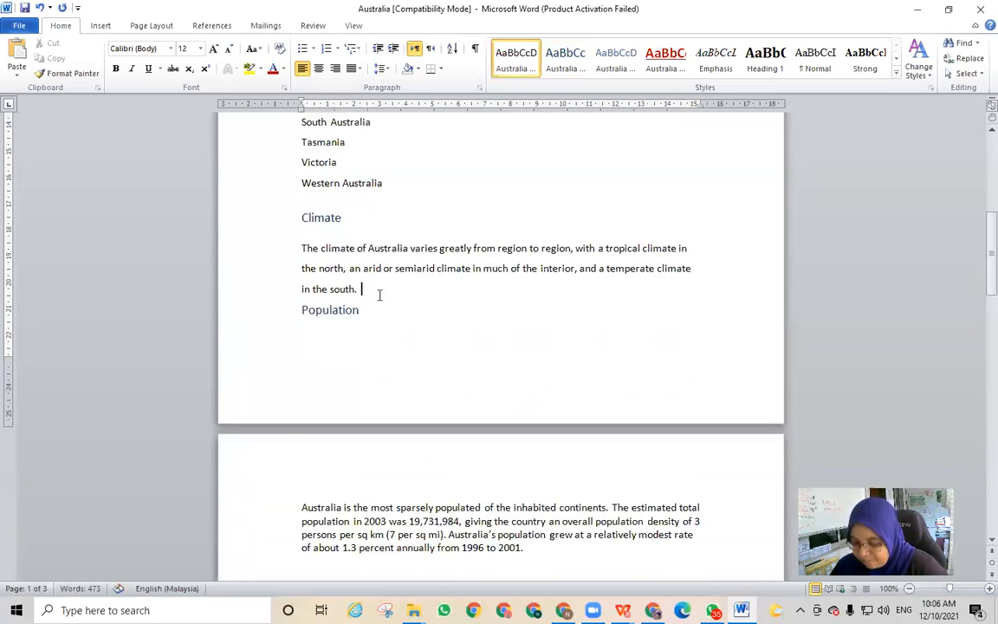
key(Return)
key(Return)
scroll(385, 294, down, 4)
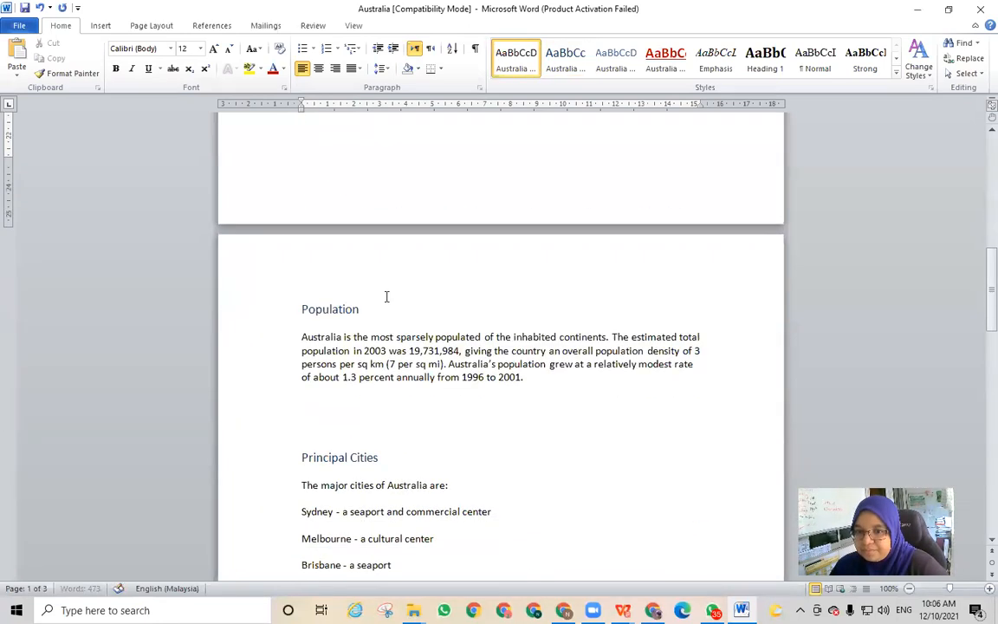
- Apply the Australia Body style to the Population paragraph and add a blank line below the Population heading
click(314, 349)
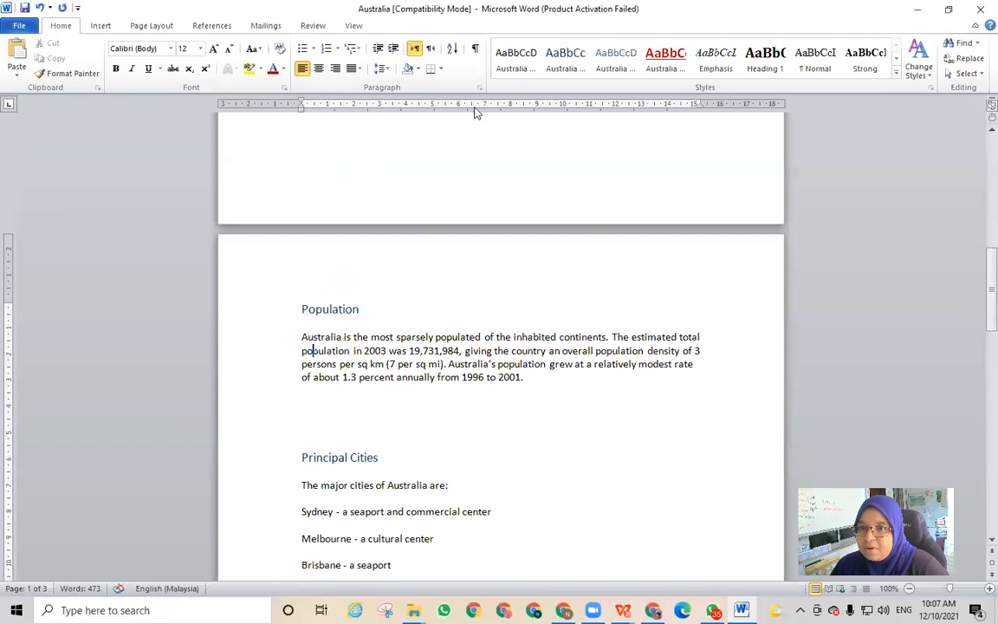
click(511, 72)
click(421, 309)
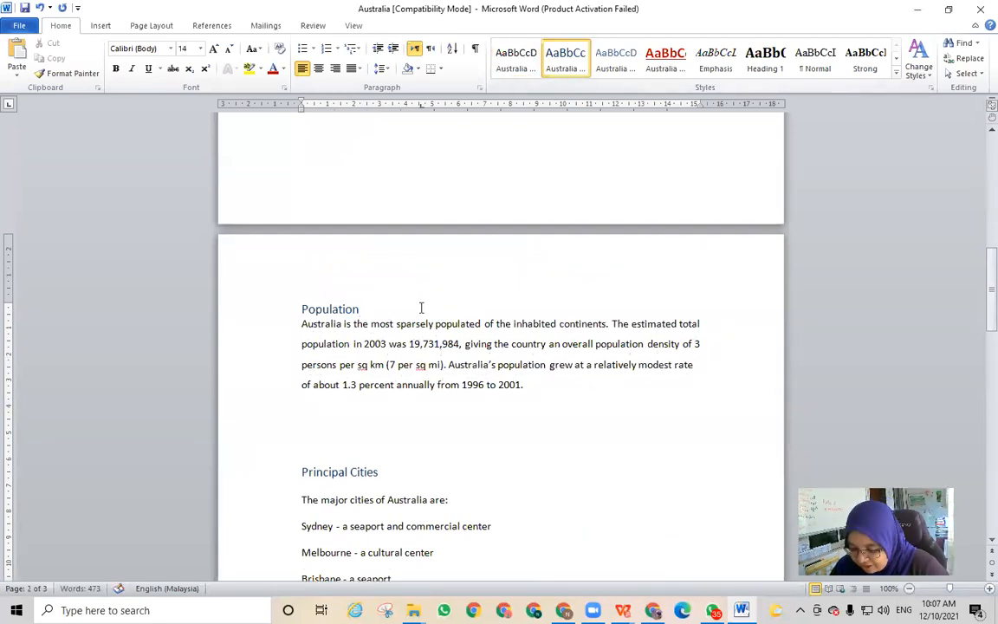
key(Return)
- Reduce the gap between the Population paragraph and the Principal Cities heading to a single blank line
scroll(387, 411, down, 1)
drag(303, 407, 314, 412)
click(450, 420)
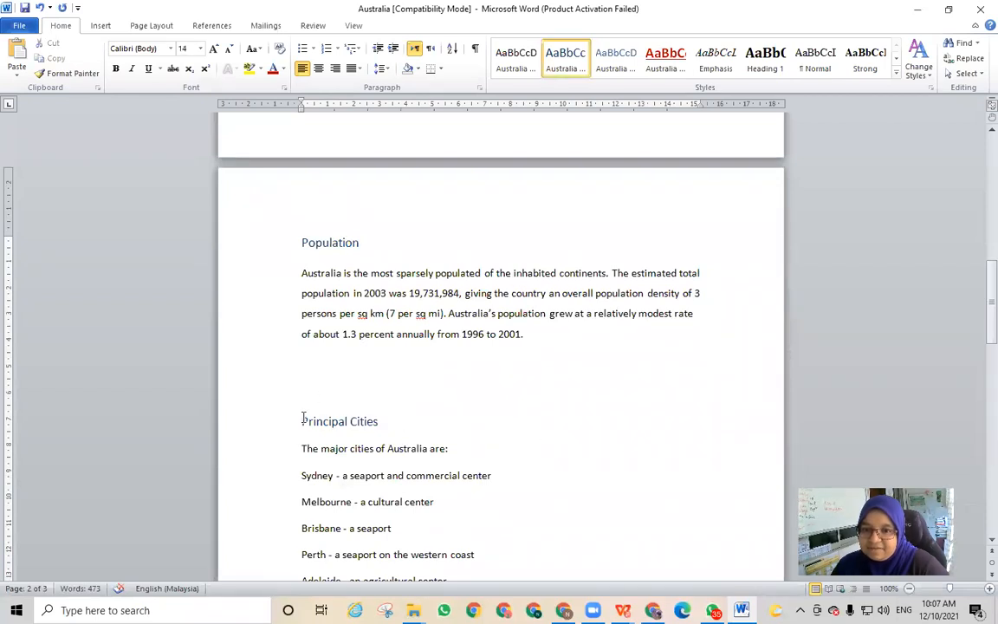
key(BackSpace)
key(BackSpace)
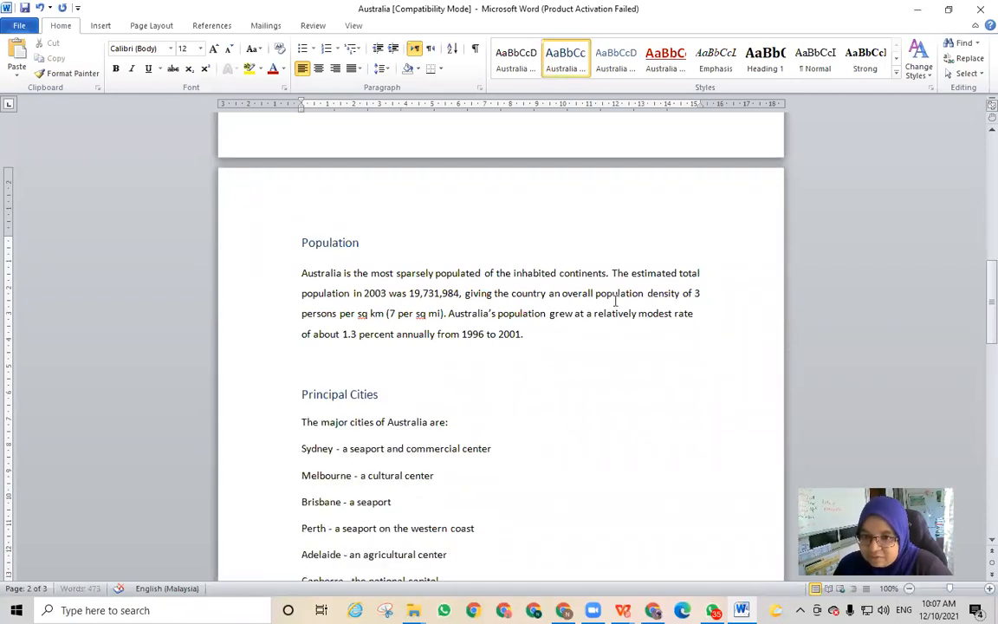
click(574, 336)
key(Return)
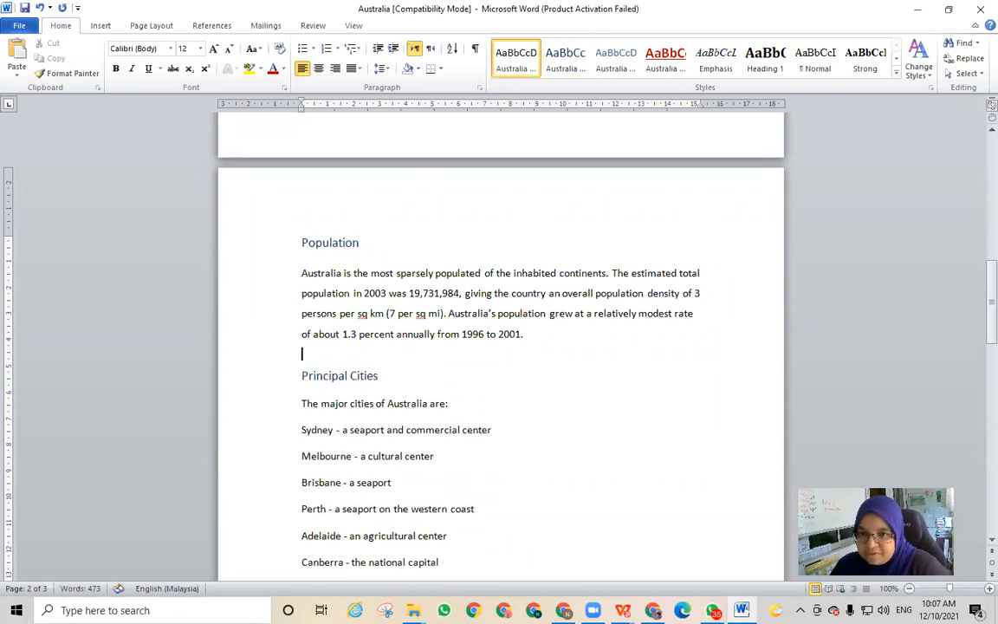
- Apply the Australia Sub-Title1 style to the Animals heading
scroll(550, 340, down, 4)
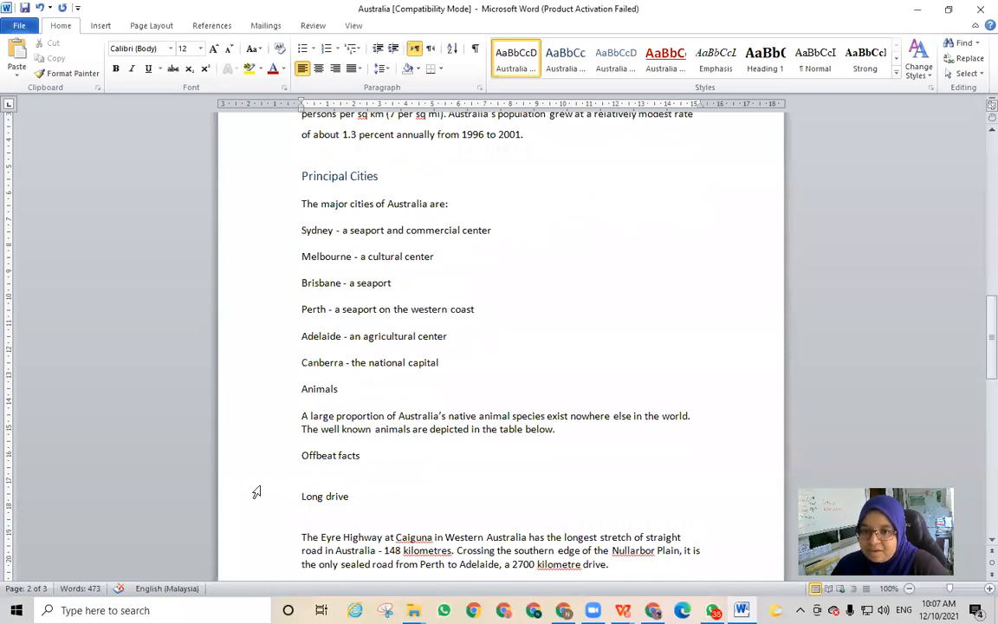
click(364, 394)
click(565, 63)
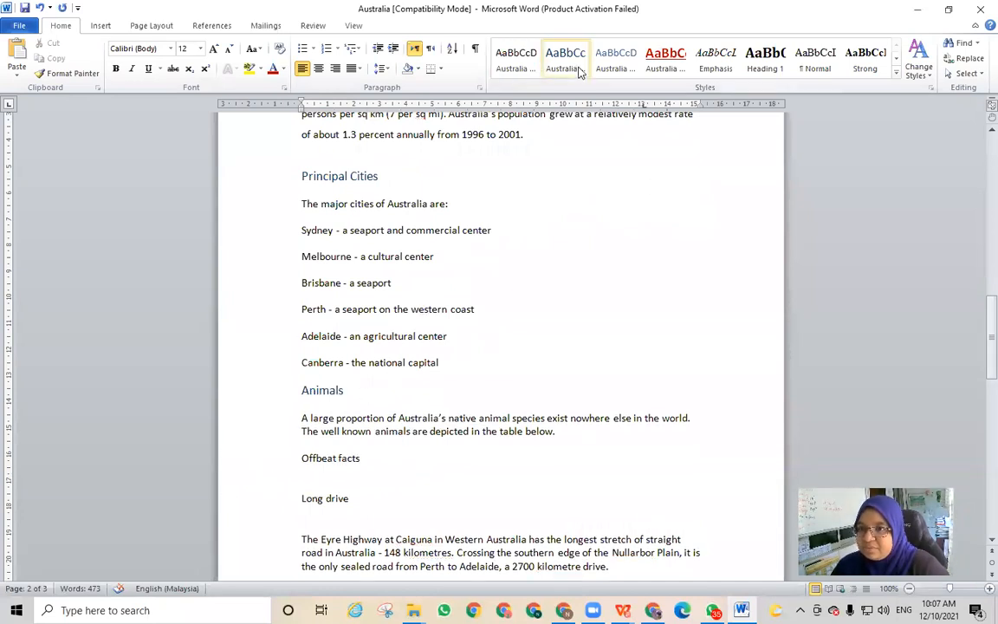
- Apply the Australia Body style to the Animals paragraph and add a blank line below the Animals heading
click(320, 421)
click(500, 70)
click(354, 390)
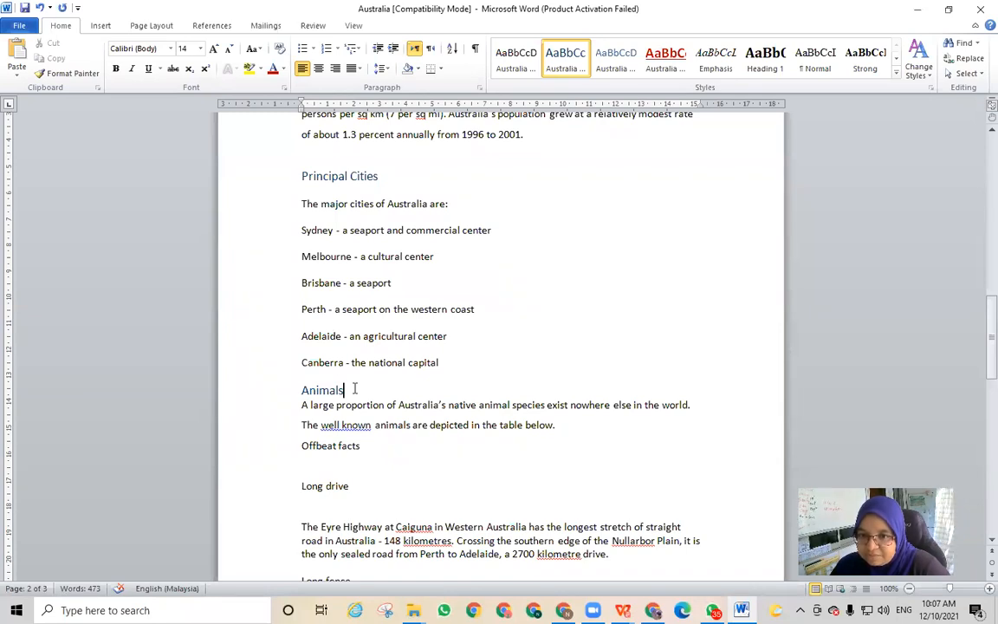
key(Return)
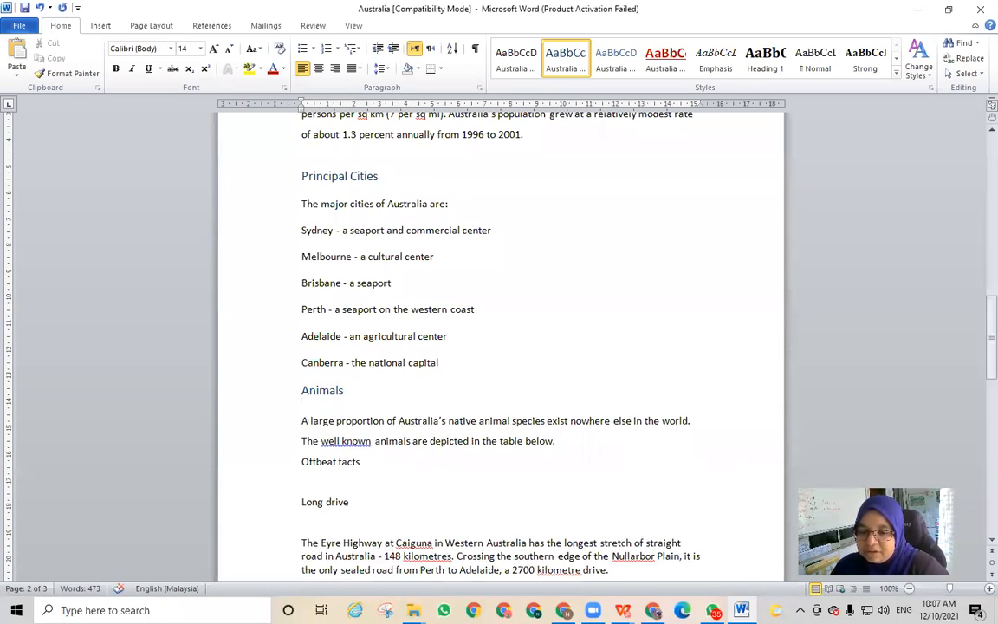
- Try the Australia Sub-Title1 and Sub-Title2 styles on the Offbeat facts heading
scroll(500, 347, down, 3)
double_click(579, 309)
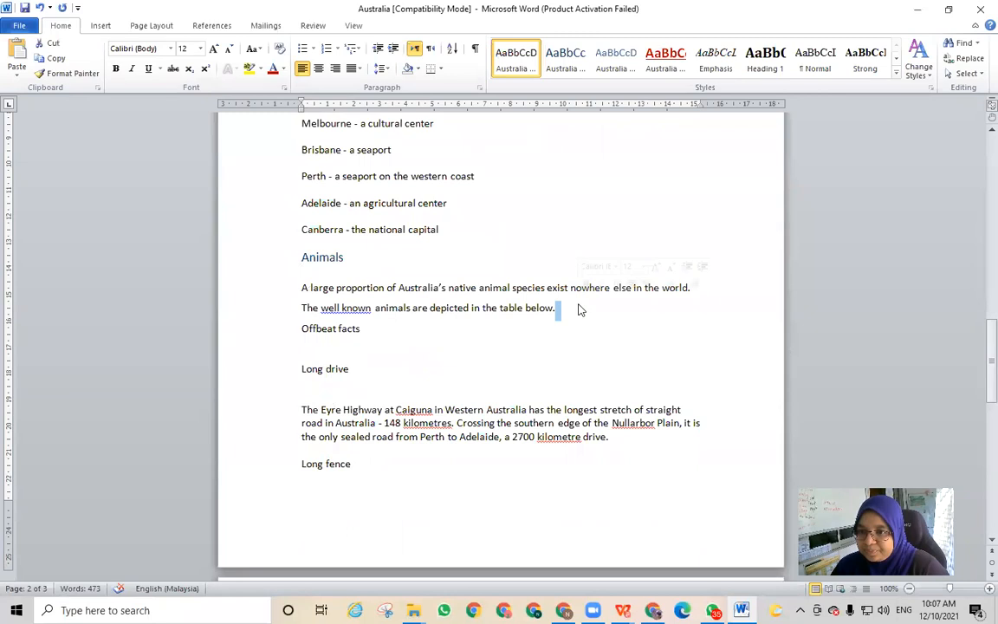
key(Return)
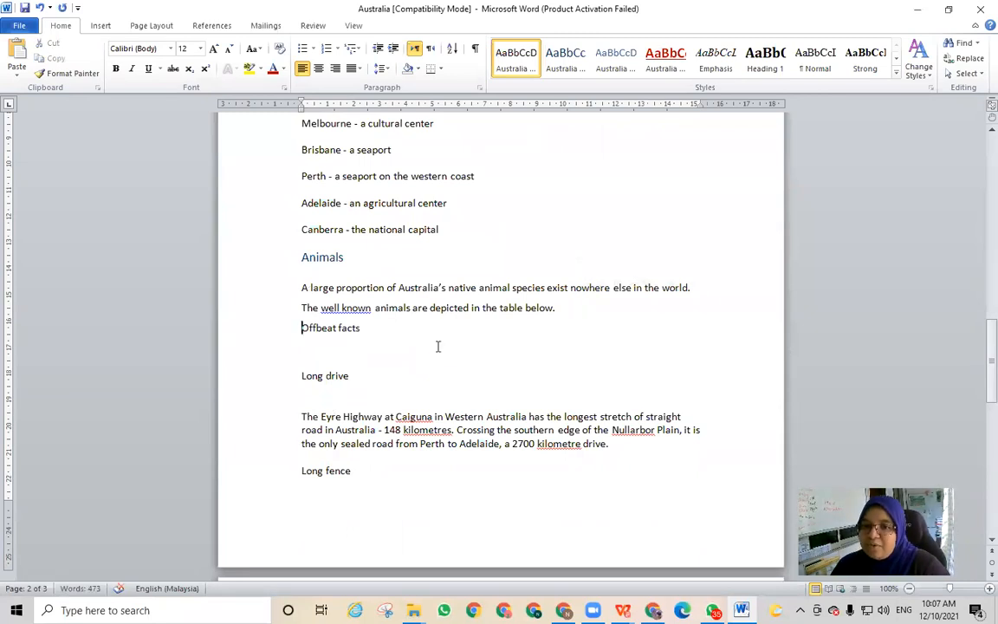
click(563, 61)
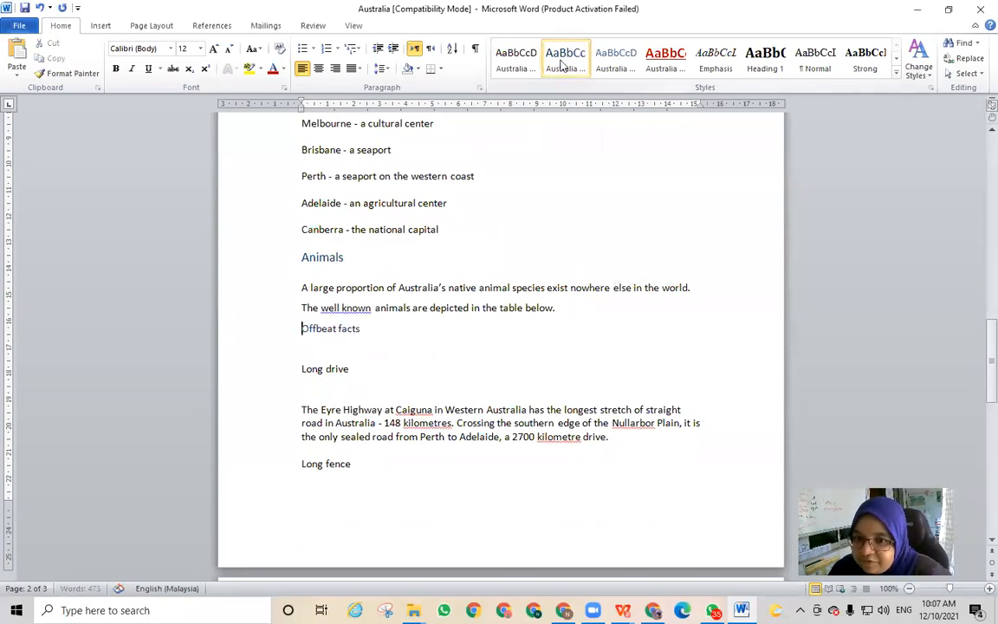
click(604, 62)
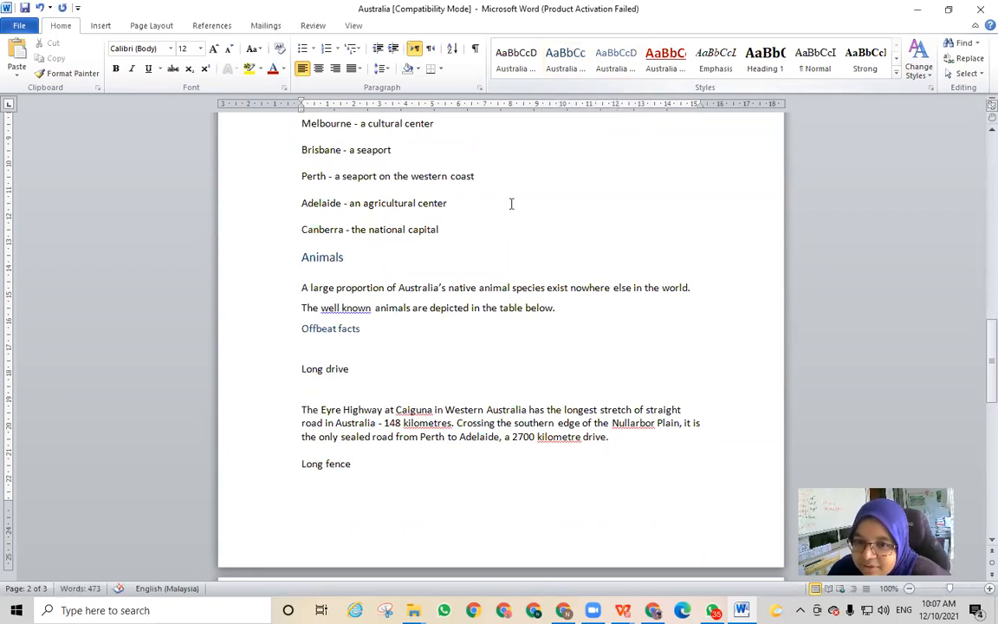
- Insert one blank line between the Animals paragraph and the Offbeat facts heading
click(583, 308)
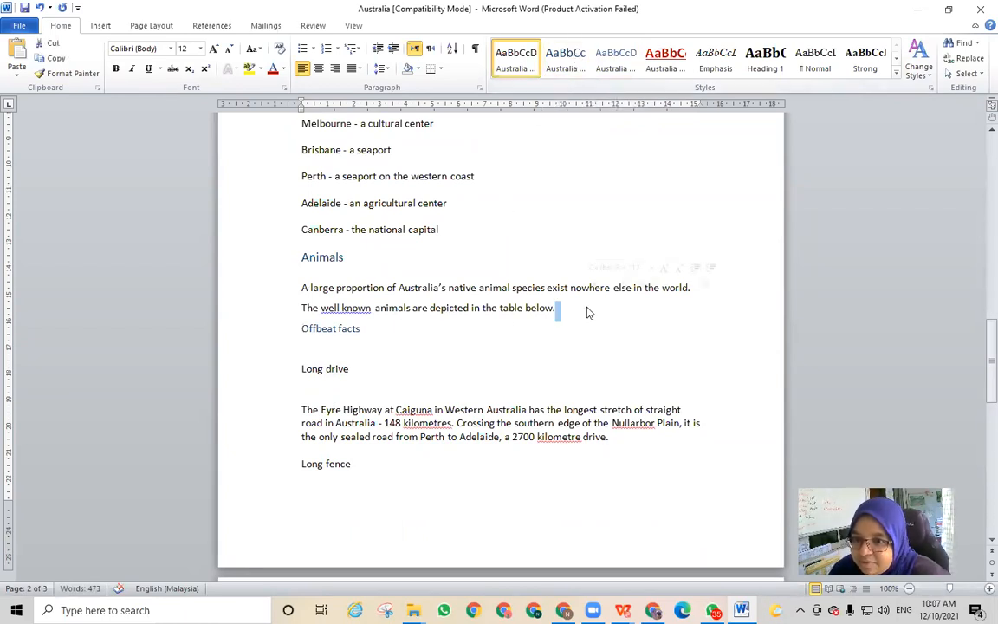
click(380, 316)
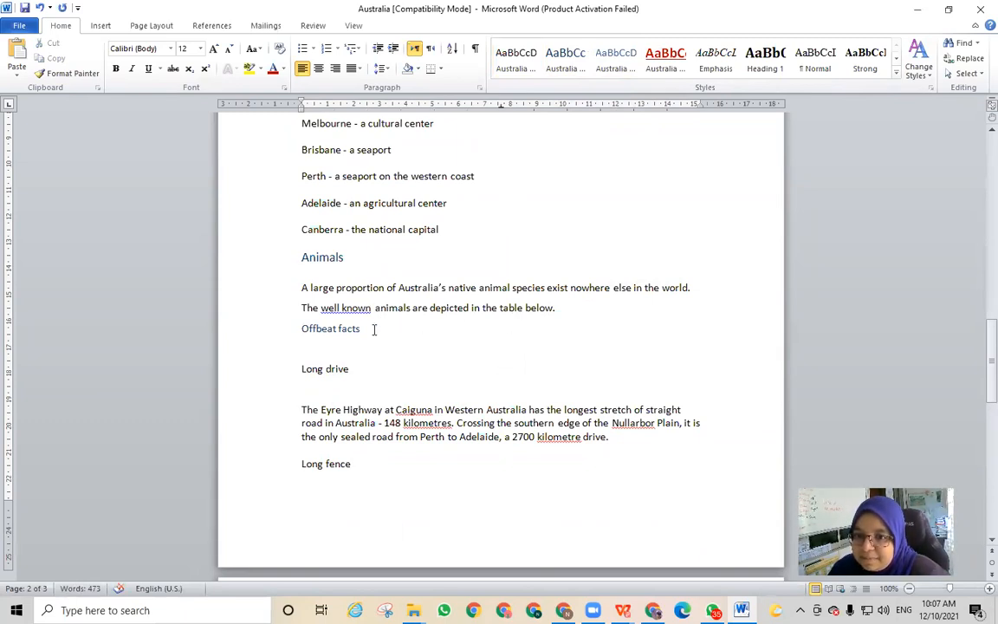
drag(607, 301, 604, 316)
key(Return)
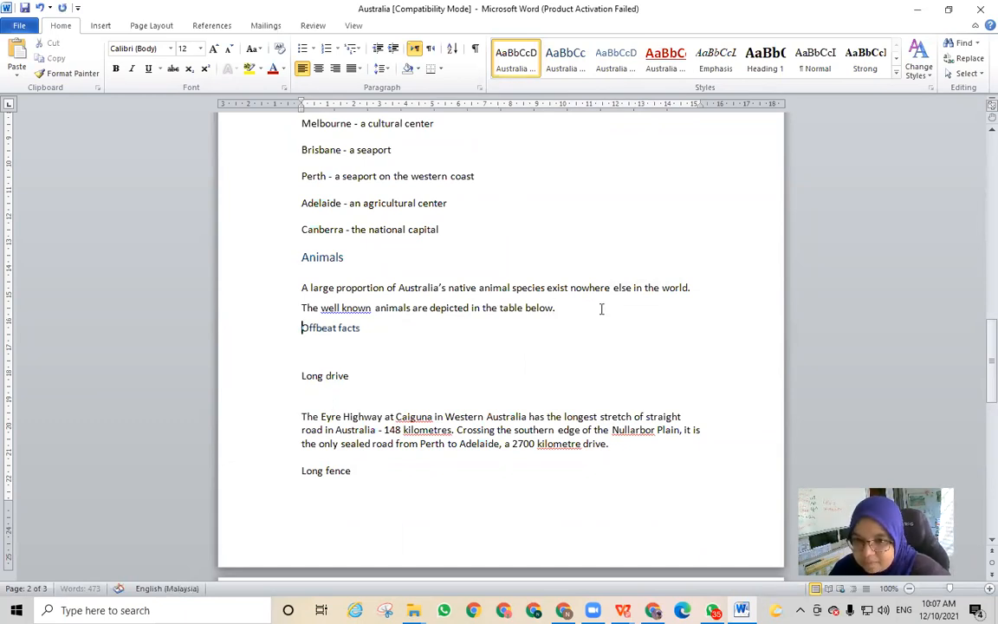
drag(567, 303, 572, 312)
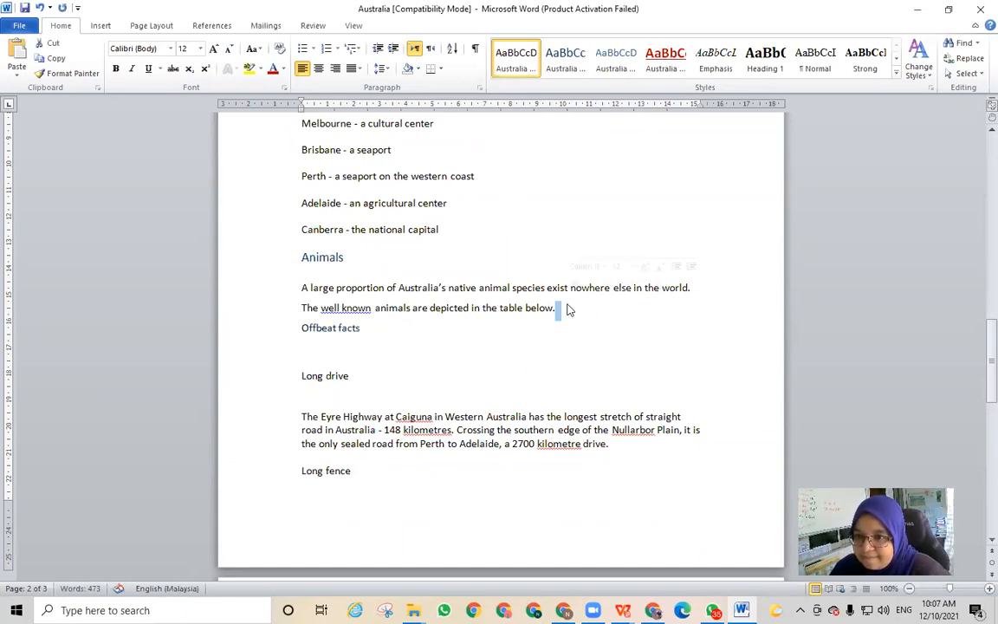
click(579, 317)
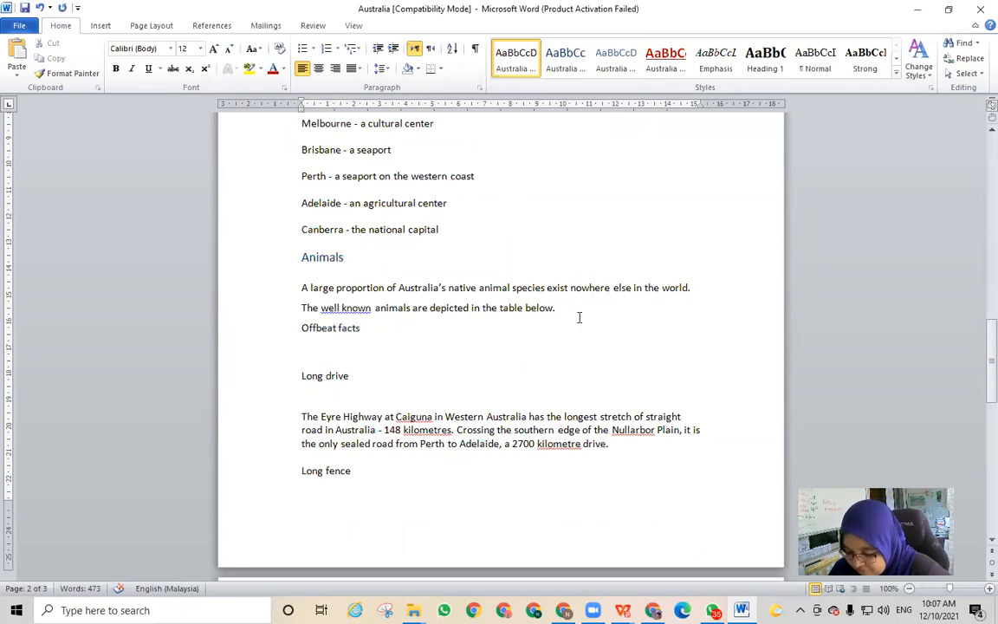
key(Return)
key(Return)
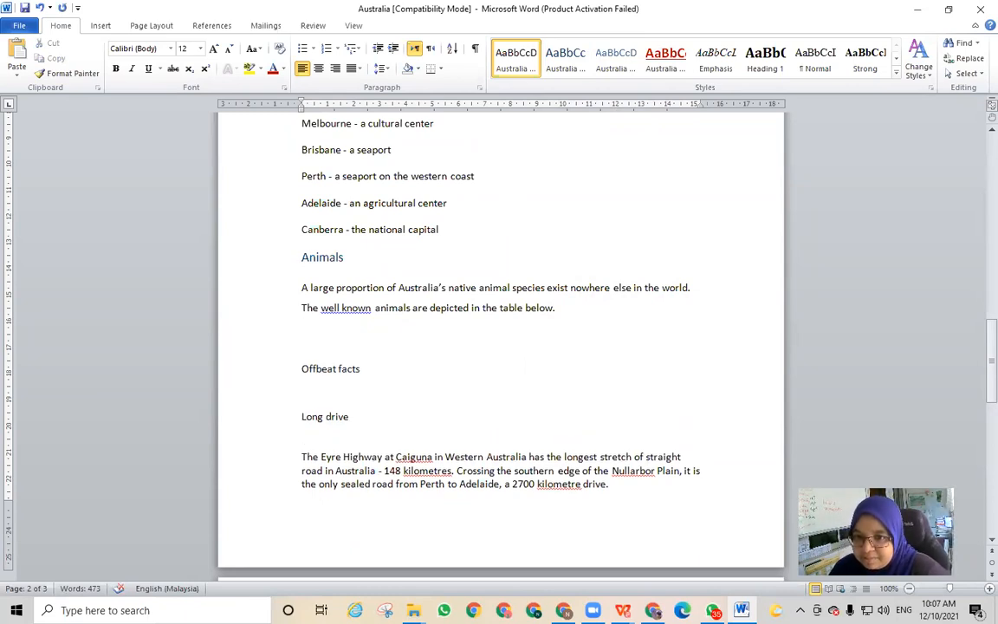
key(BackSpace)
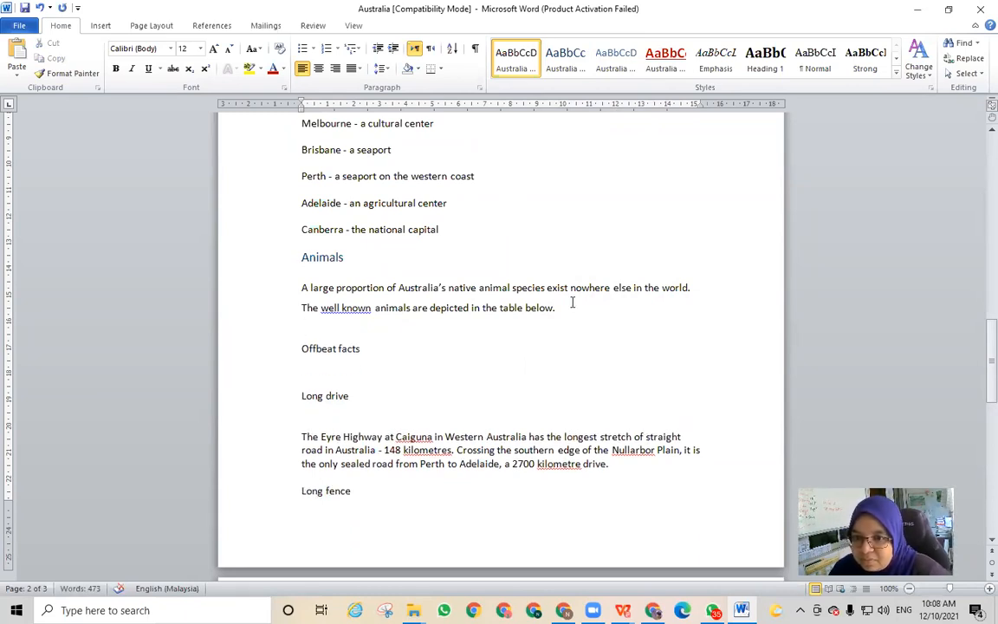
- Apply the Australia Sub-Title1 style to the whole Offbeat facts heading
double_click(351, 348)
click(499, 407)
double_click(304, 349)
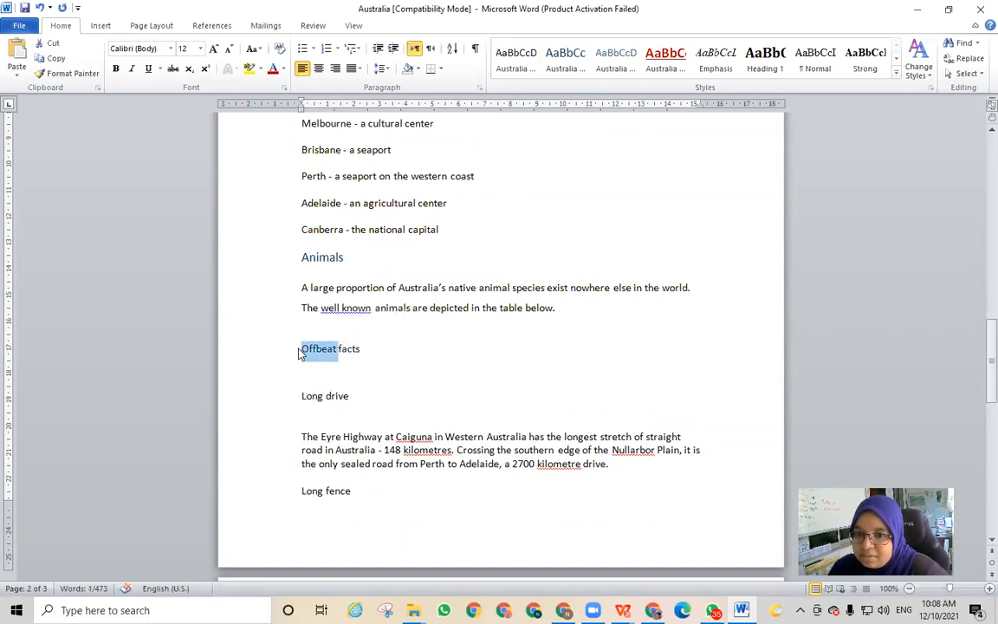
click(416, 350)
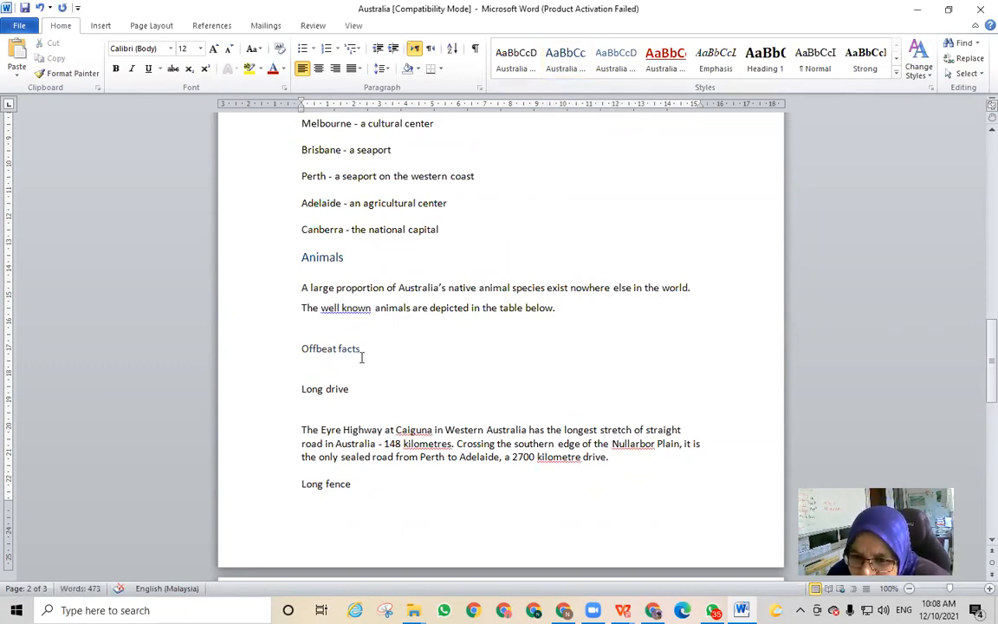
drag(361, 350, 299, 350)
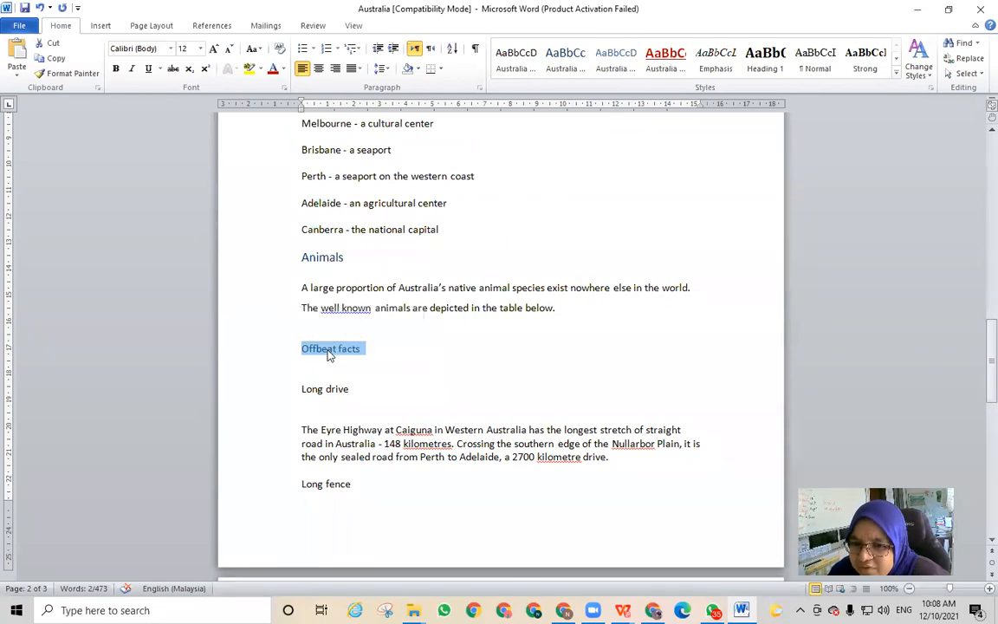
right_click(329, 352)
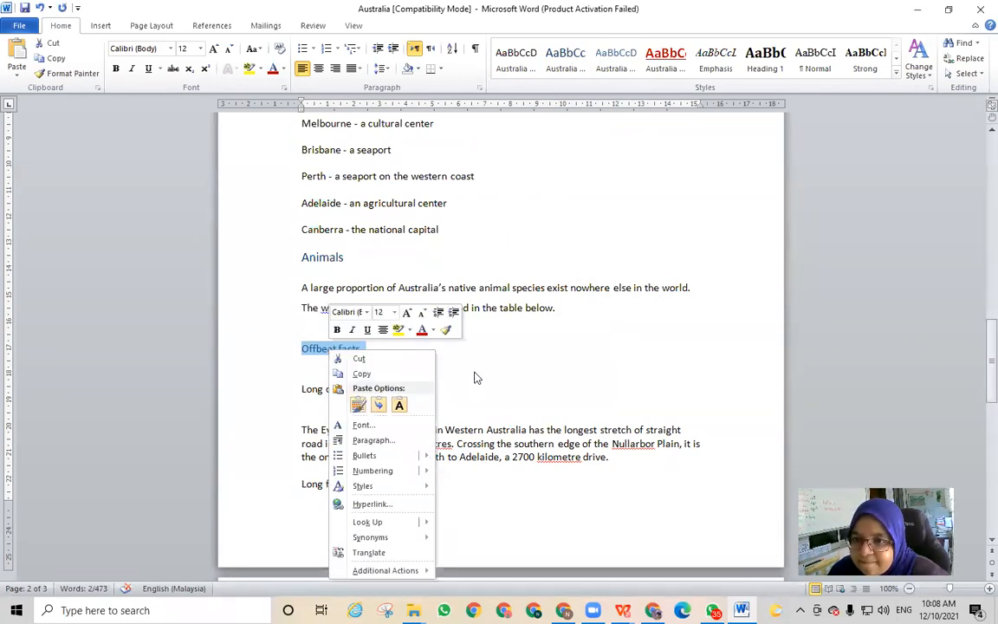
click(576, 57)
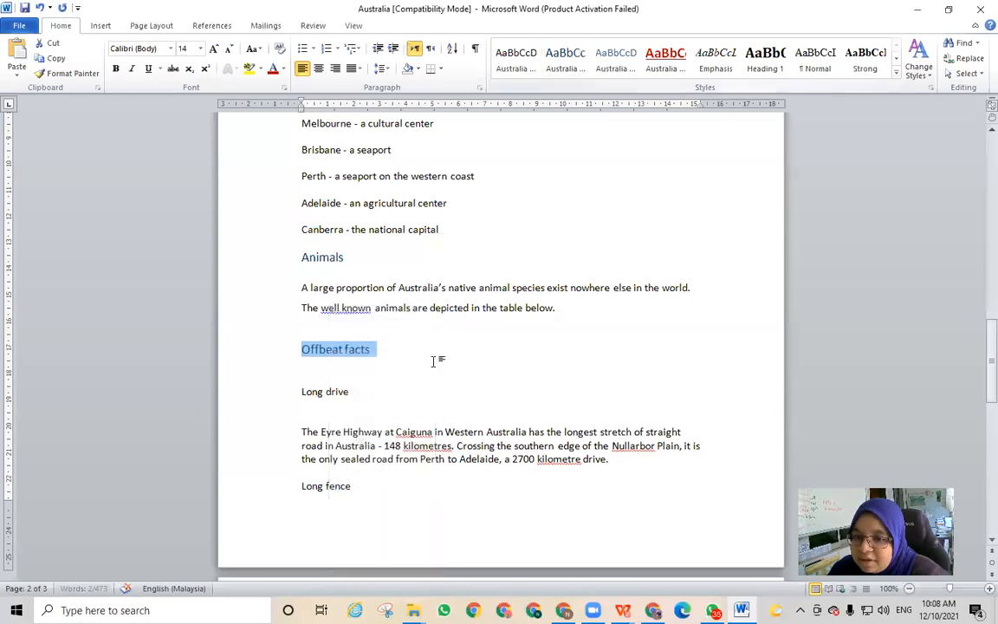
click(426, 364)
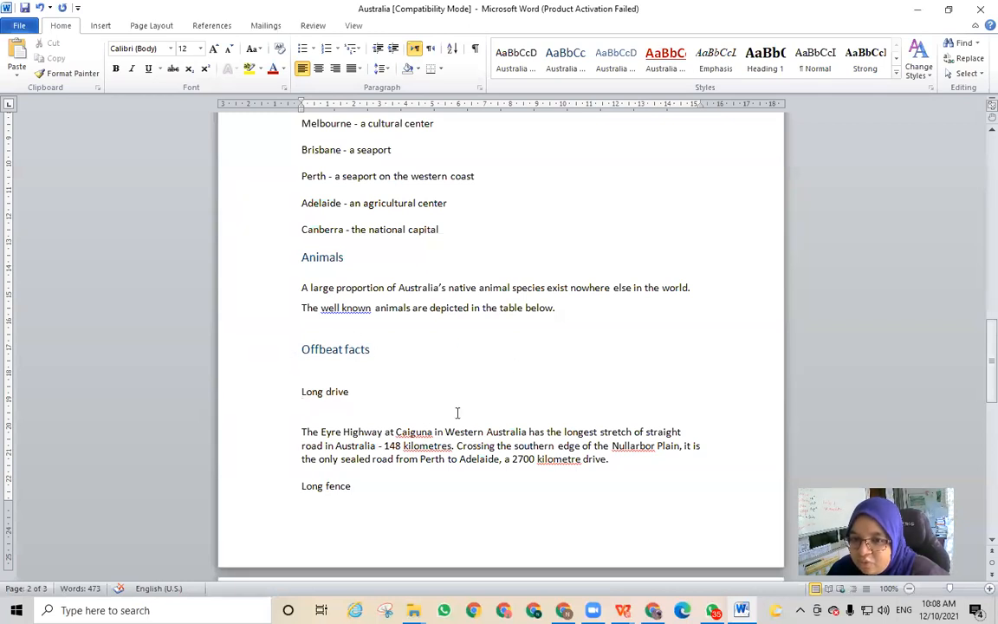
- Apply the Australia Sub-Title2 style to the Long drive subheading under Offbeat facts
double_click(354, 392)
click(615, 59)
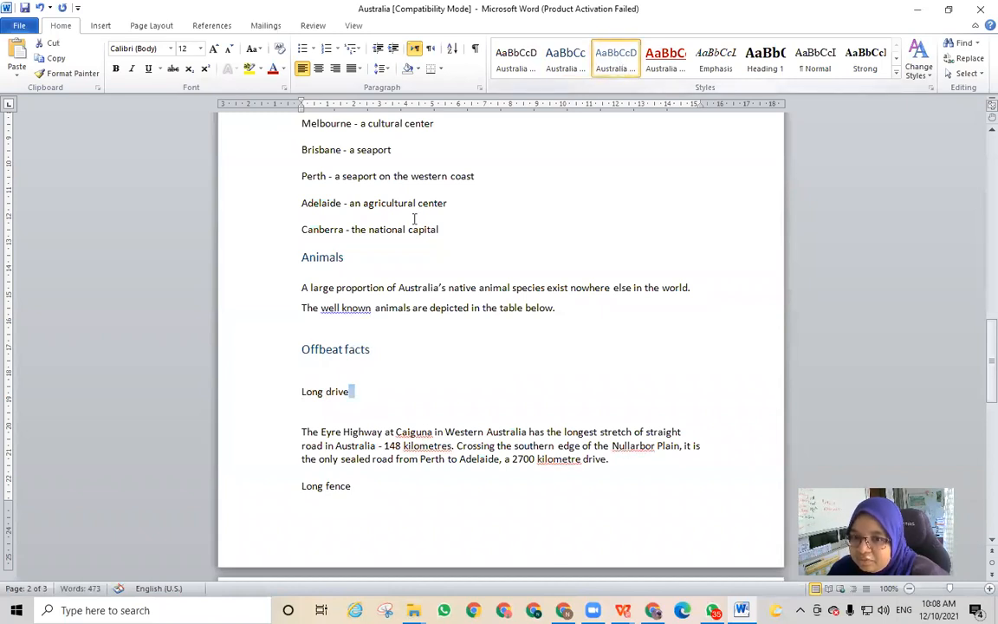
double_click(305, 391)
click(407, 378)
triple_click(312, 392)
click(605, 60)
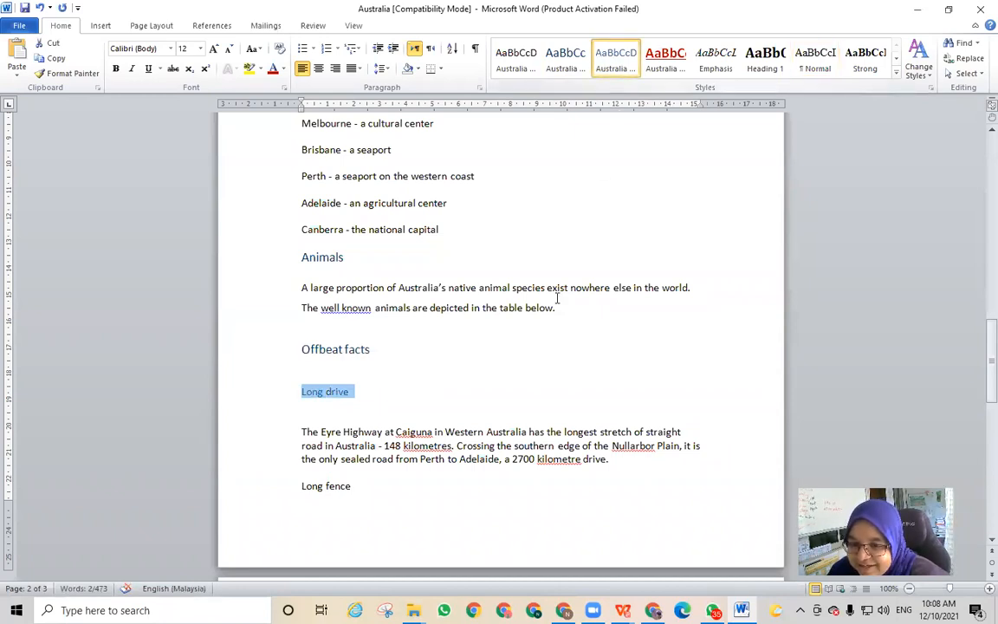
scroll(557, 298, down, 1)
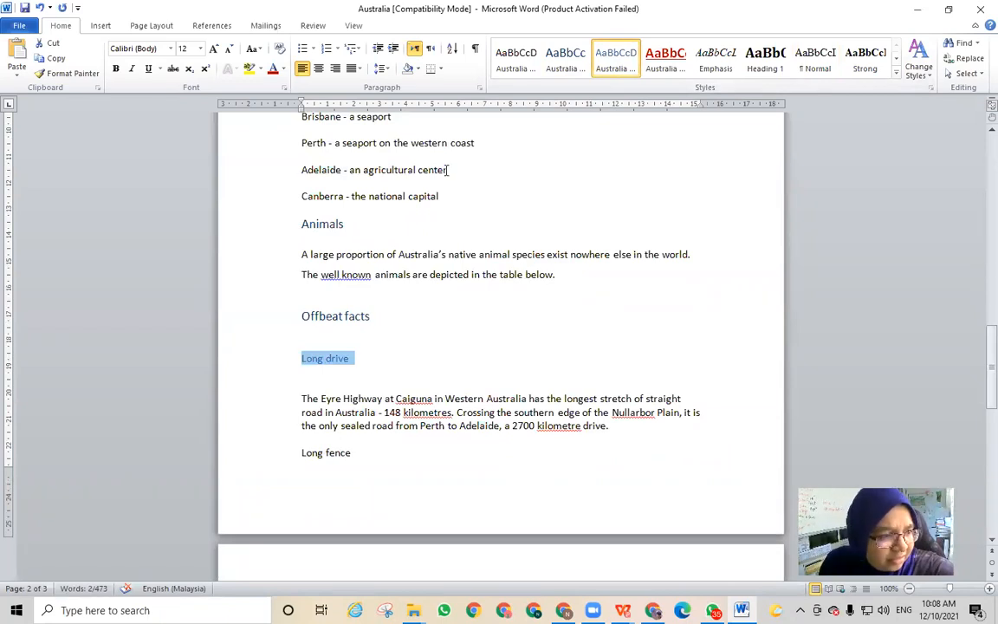
- Insert blank lines above the Offbeat facts heading so that the heading starts at the beginning of page 3
scroll(494, 355, down, 3)
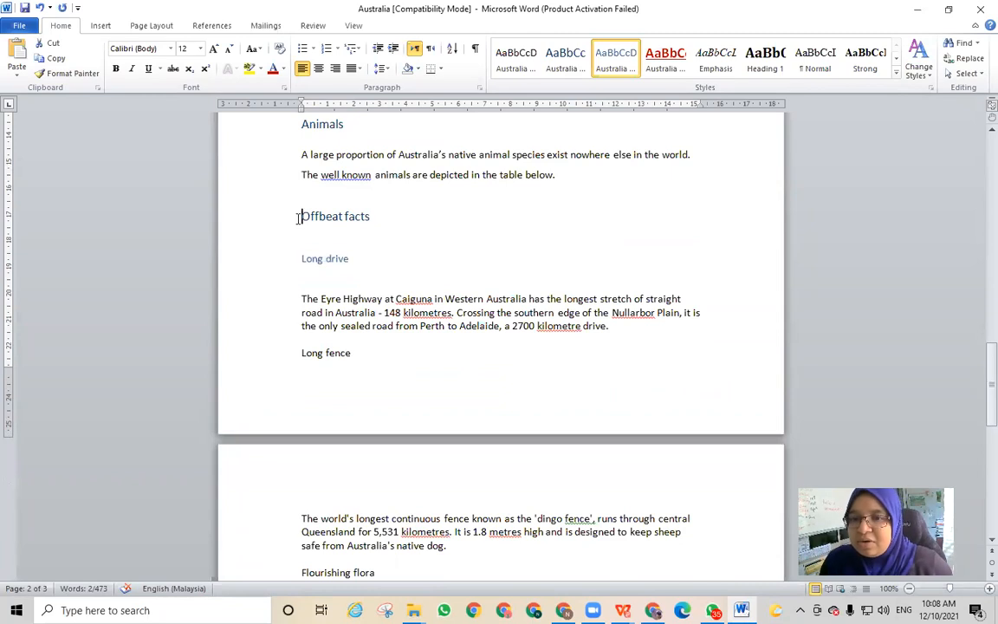
double_click(305, 215)
click(407, 229)
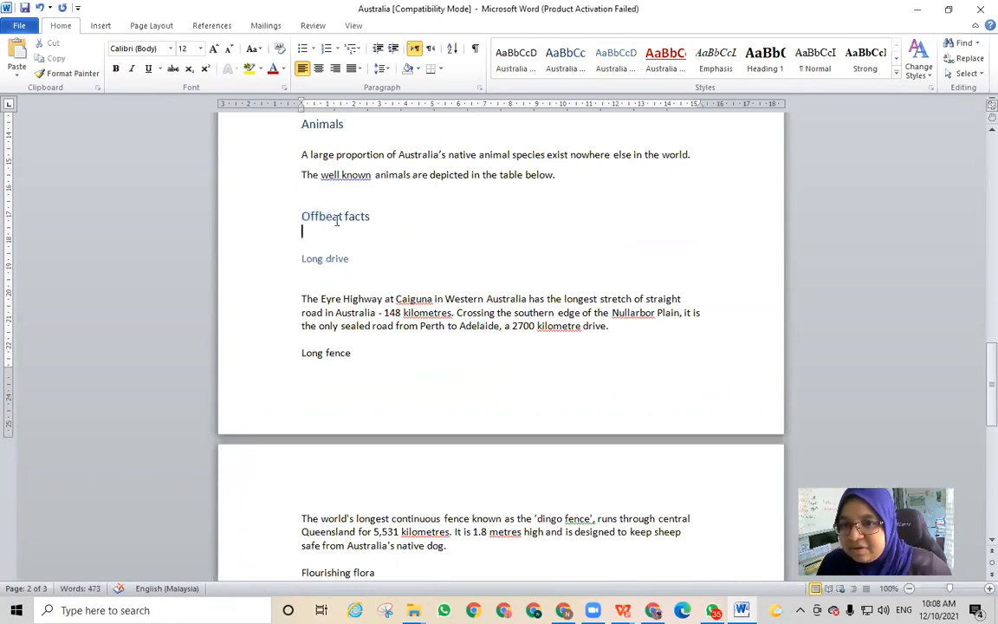
double_click(305, 218)
click(303, 217)
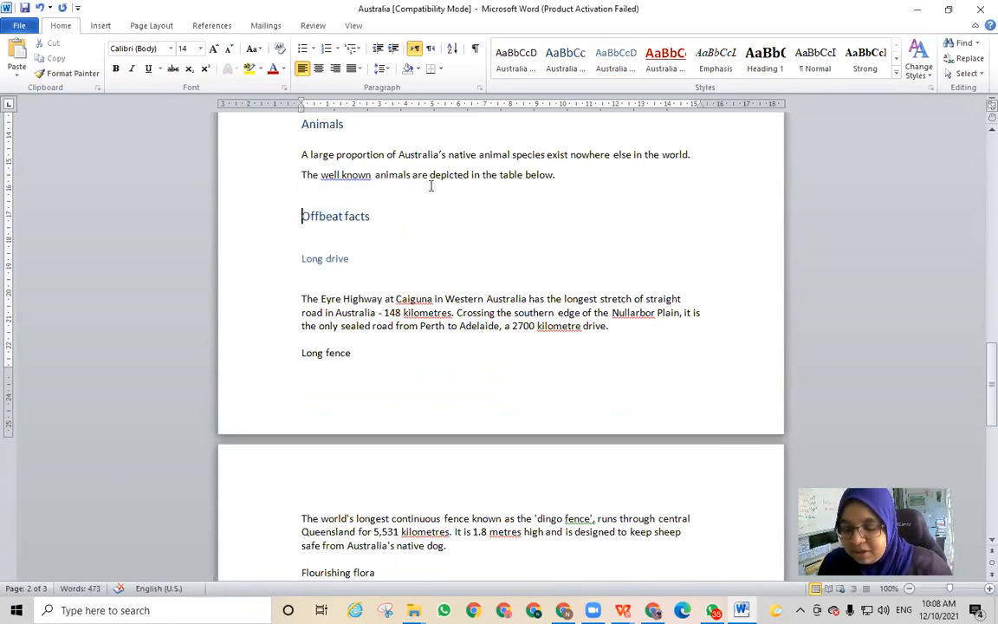
key(Return)
key(Return)
key(Return)
key(Return)
key(Return)
key(Return)
key(Return)
key(Return)
key(Return)
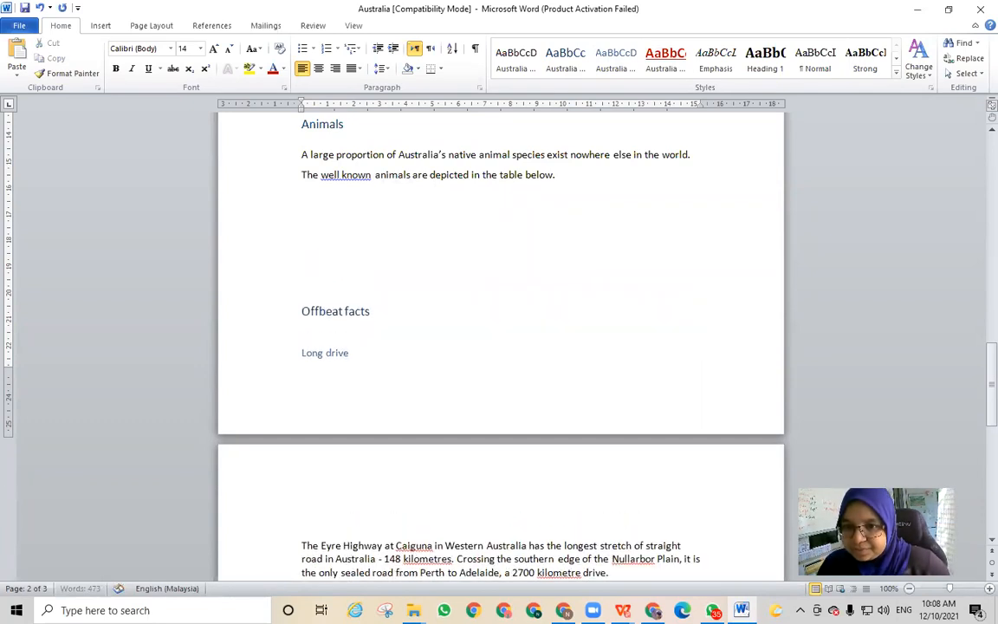
key(Return)
key(Return)
key(Return)
key(BackSpace)
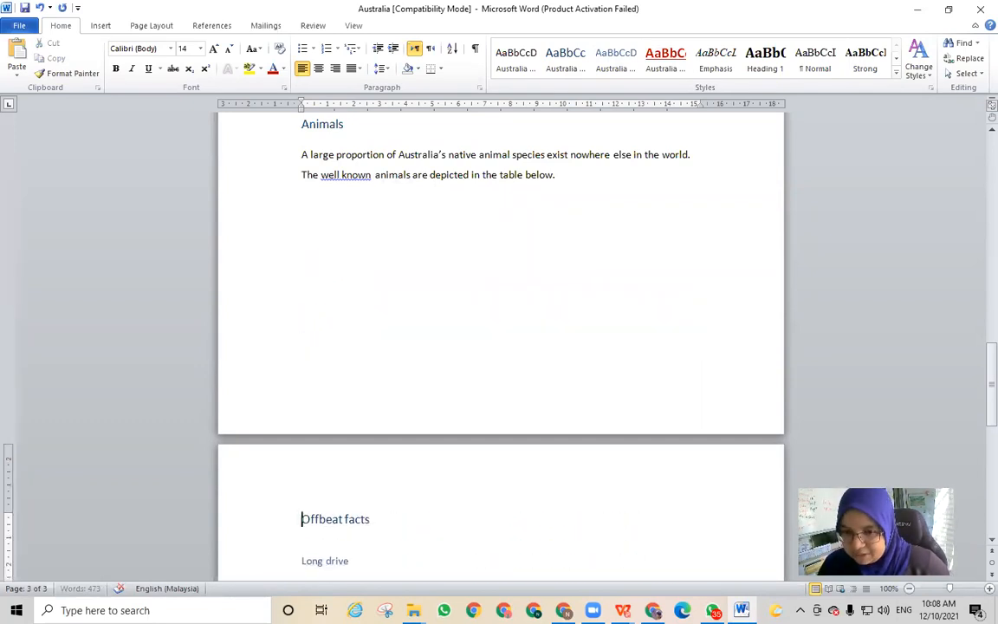
- Apply the Australia body text style to the Eyre Highway paragraph under Long drive
scroll(428, 186, down, 6)
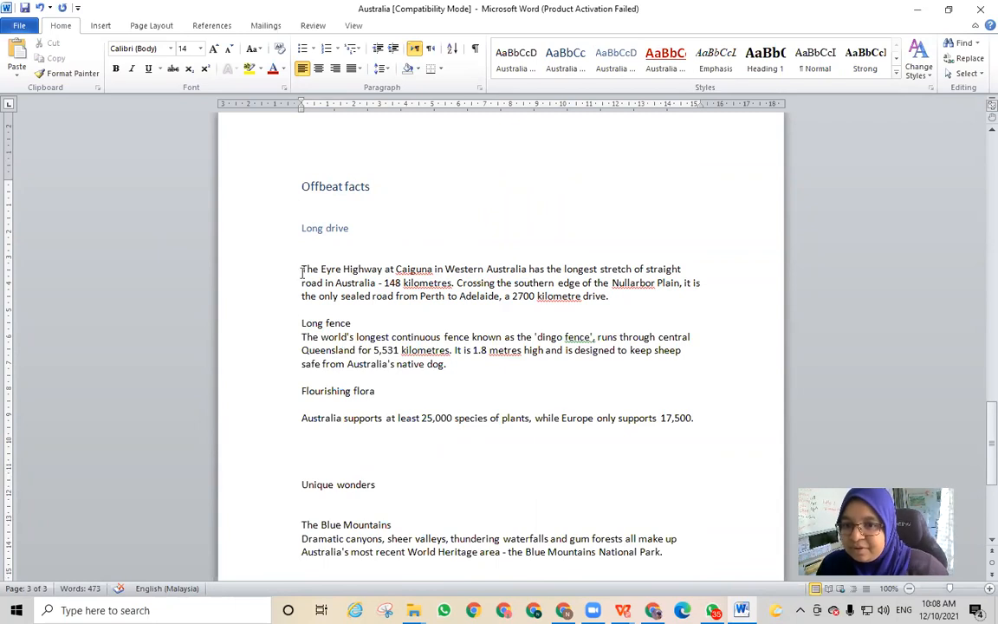
drag(302, 272, 571, 304)
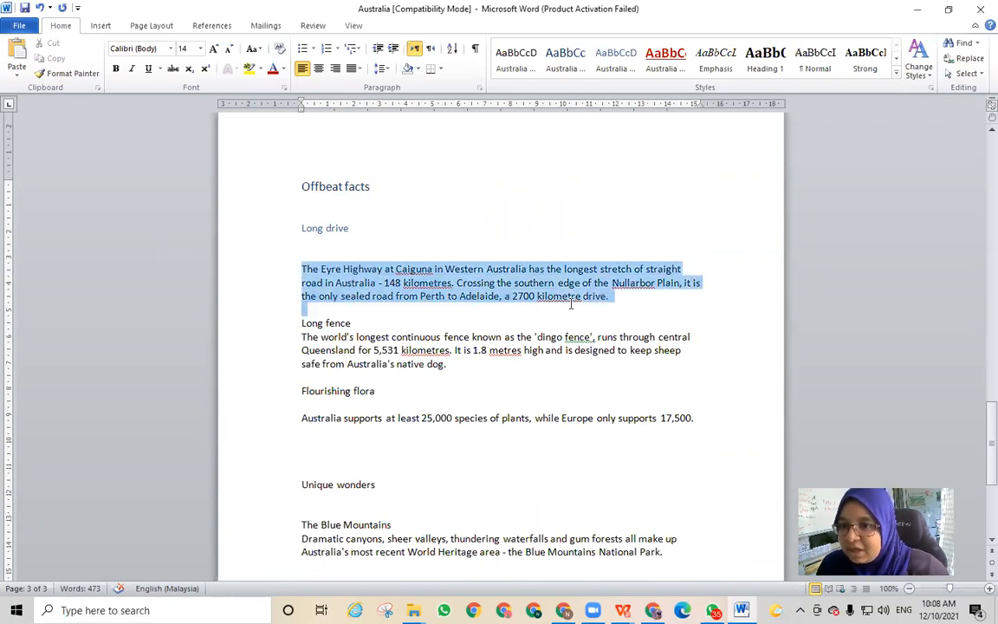
click(511, 59)
- Insert a blank line after the Long fence subheading and apply the Australia Sub-Title2 style to the subheading
click(407, 345)
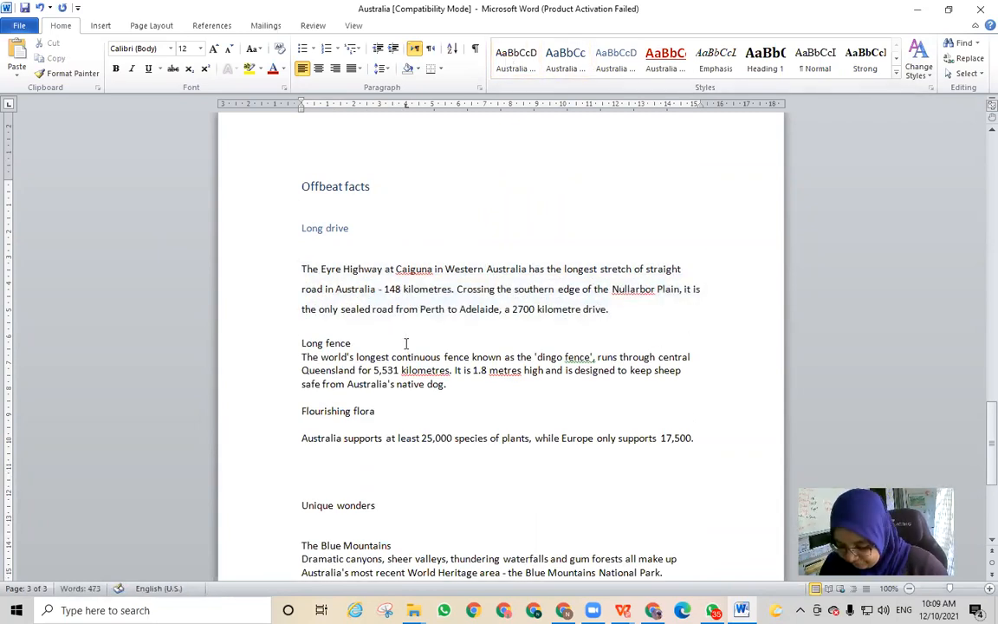
key(Return)
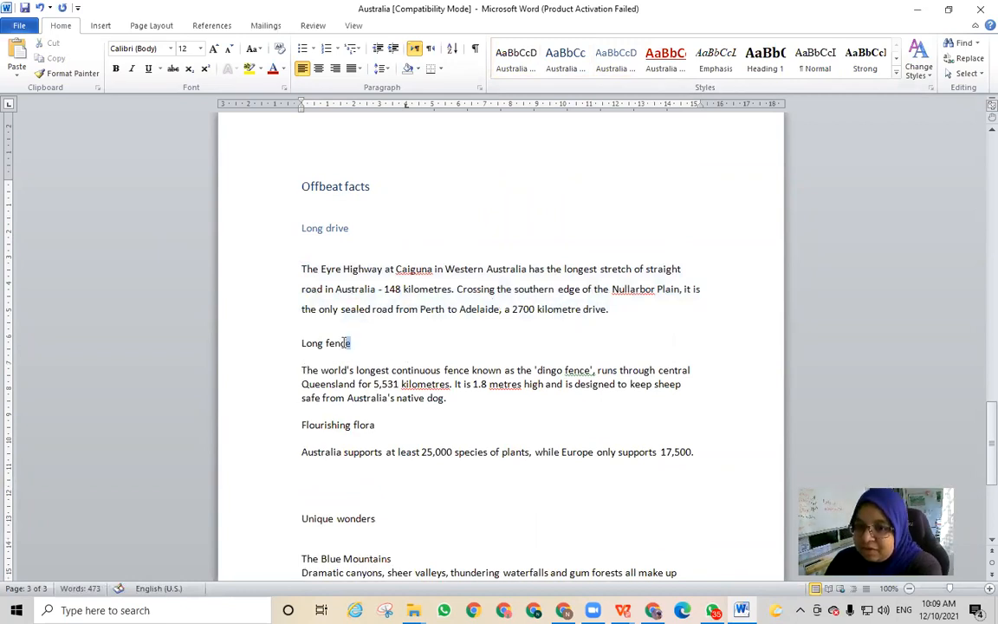
drag(350, 343, 291, 342)
click(611, 58)
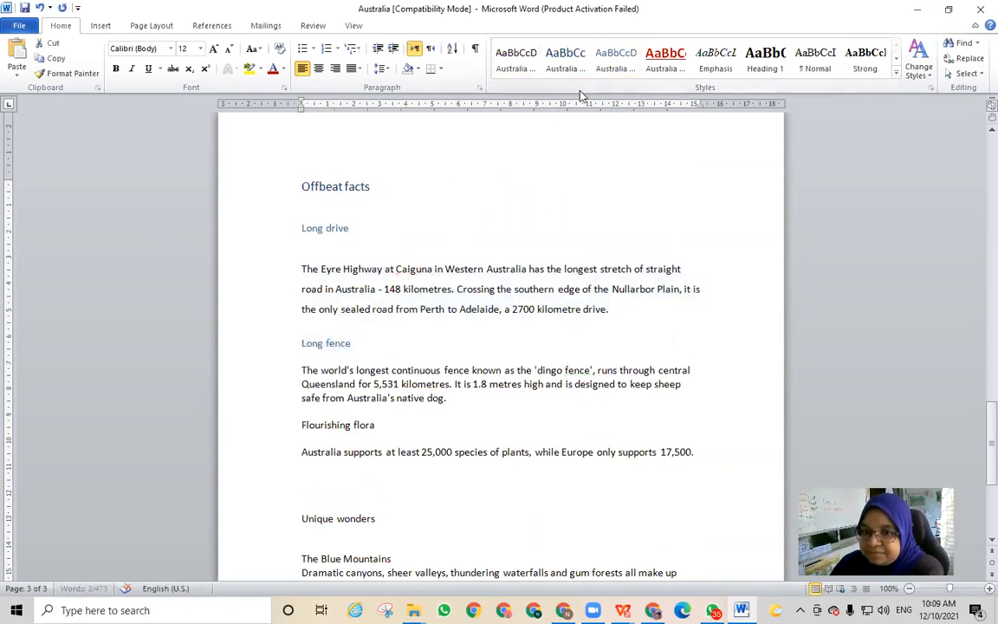
- Apply the Australia body text style to the dingo fence paragraph under Long fence
scroll(507, 346, down, 1)
drag(302, 336, 506, 367)
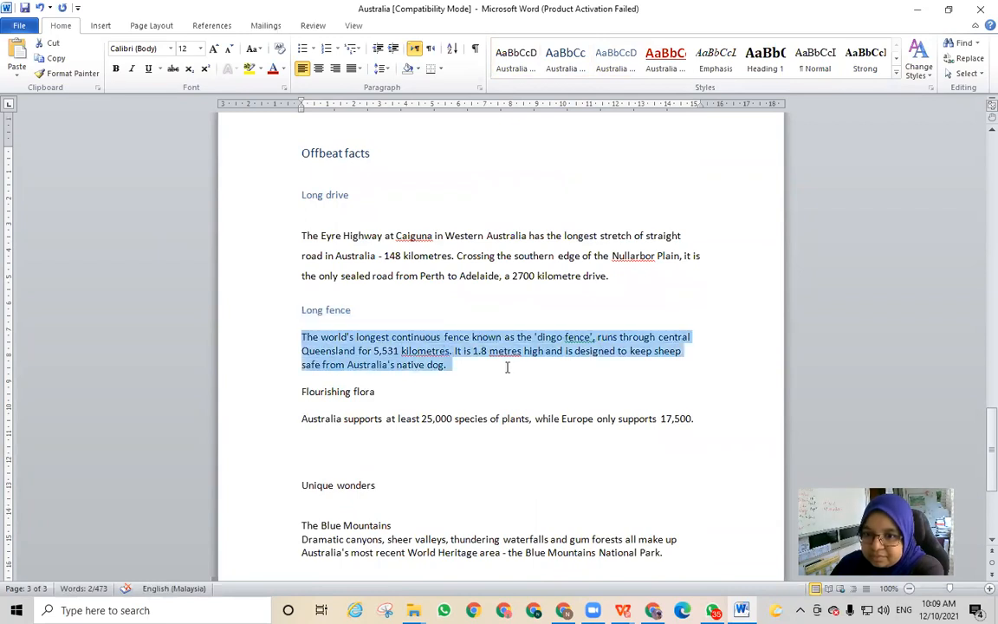
click(597, 71)
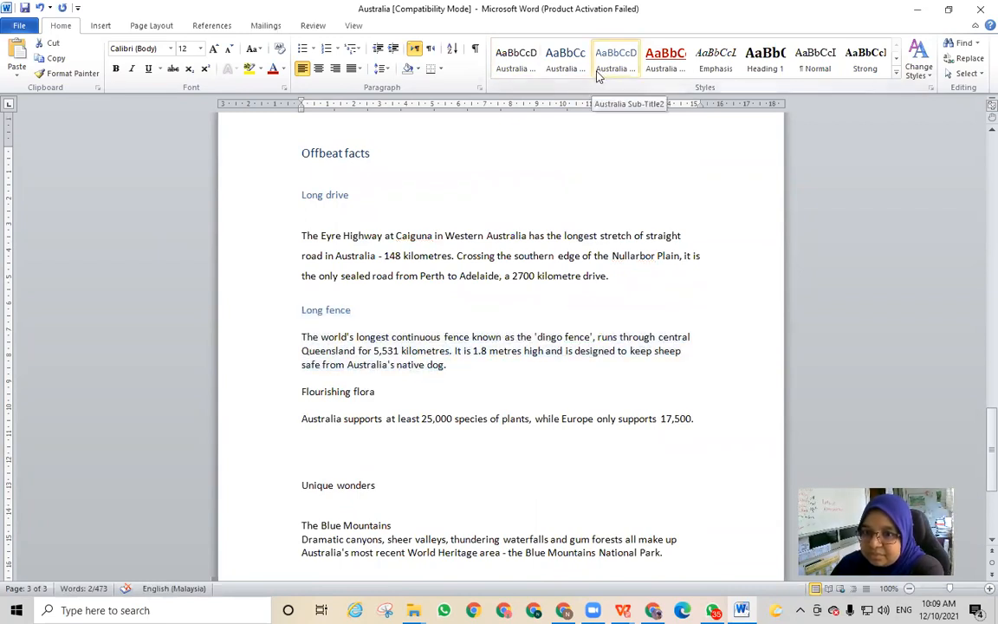
click(516, 61)
- Apply the Australia Sub-Title2 style to the Flourishing flora subheading
click(381, 412)
double_click(381, 416)
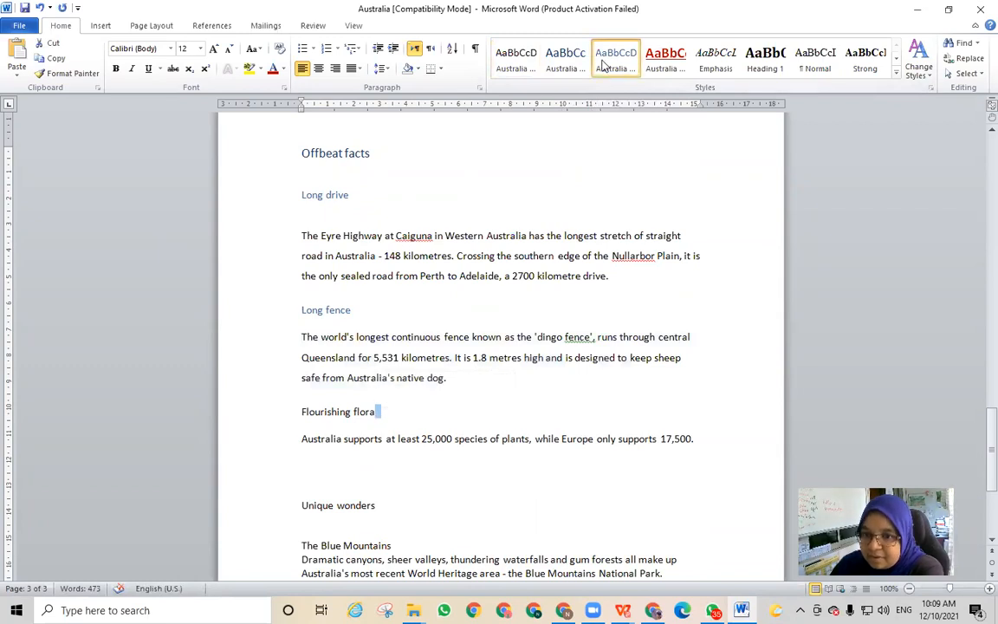
drag(300, 411, 428, 414)
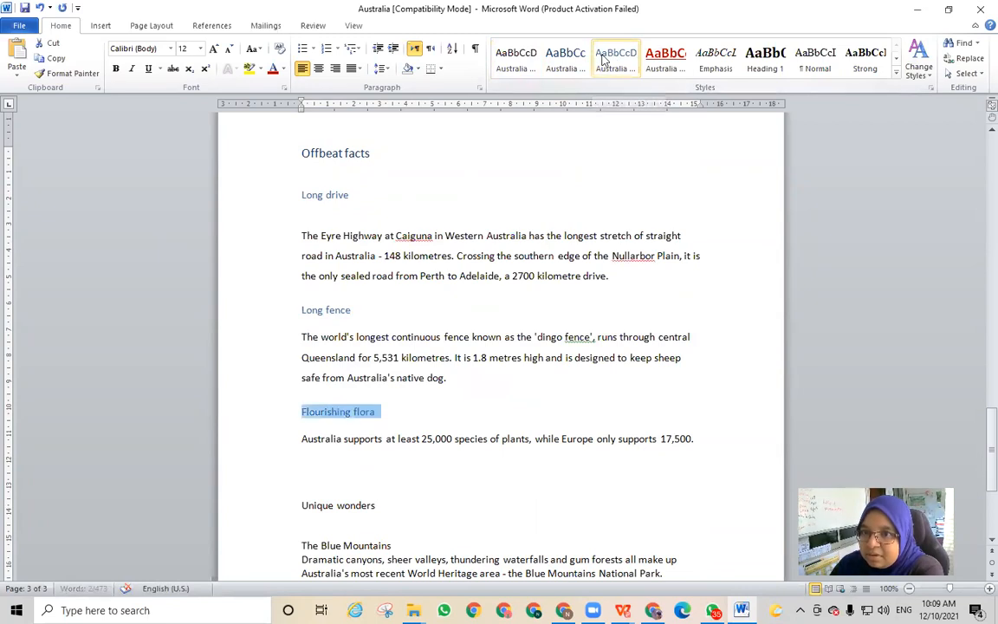
- Delete the extra blank line between the Flourishing flora paragraph and the Unique wonders heading
scroll(488, 327, down, 1)
click(305, 402)
double_click(317, 426)
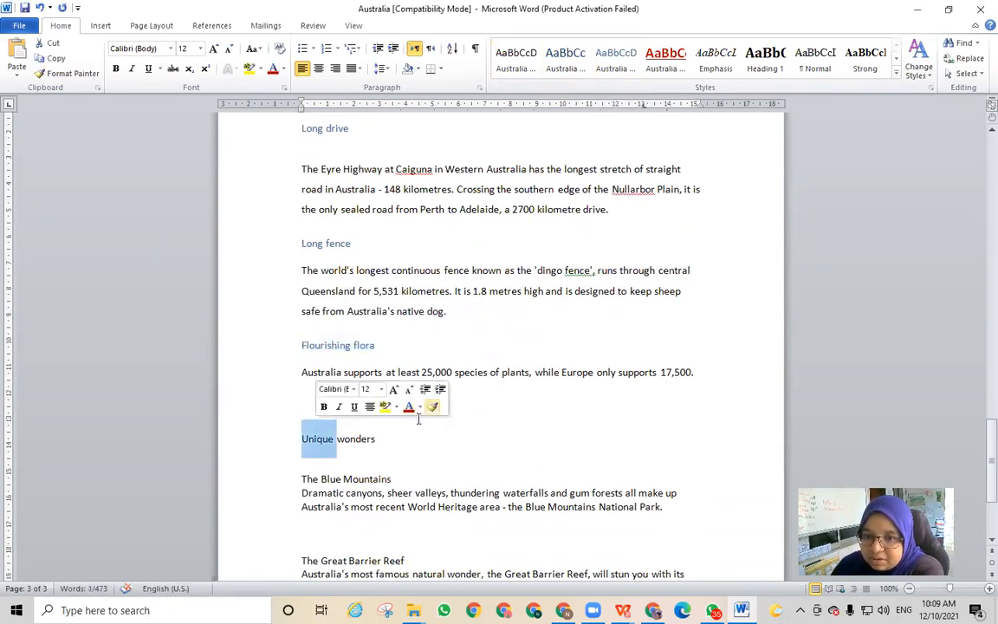
click(552, 430)
drag(304, 417, 474, 441)
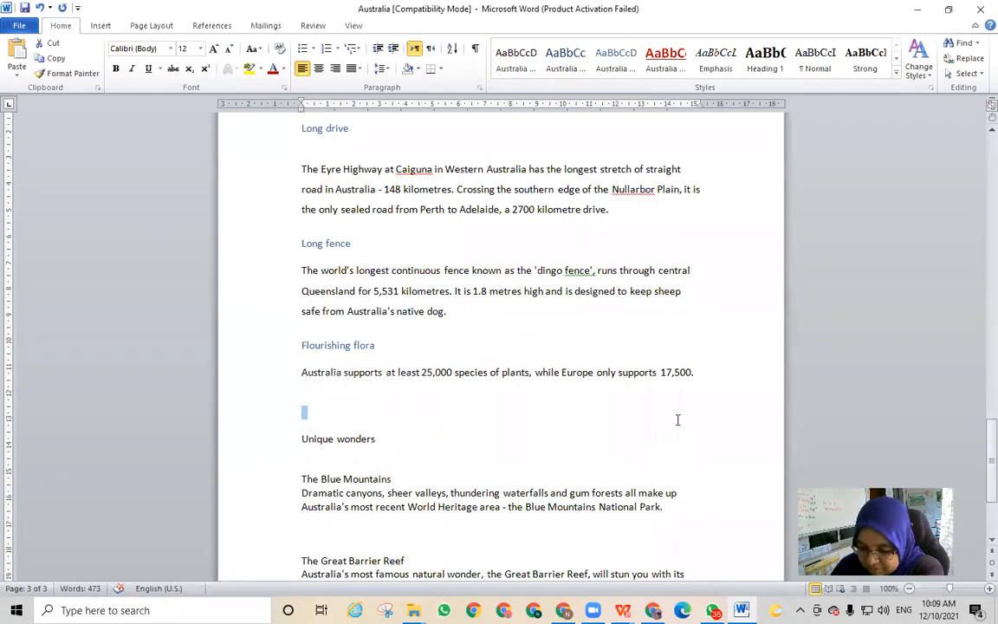
key(Delete)
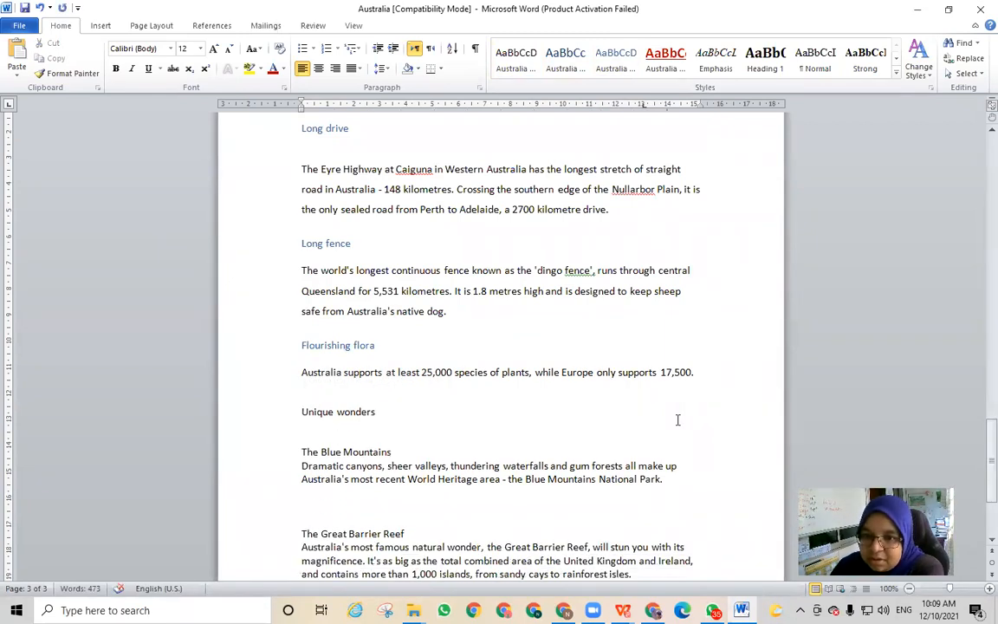
- Try the Australia Sub-Title2 style on the Unique wonders heading
click(274, 403)
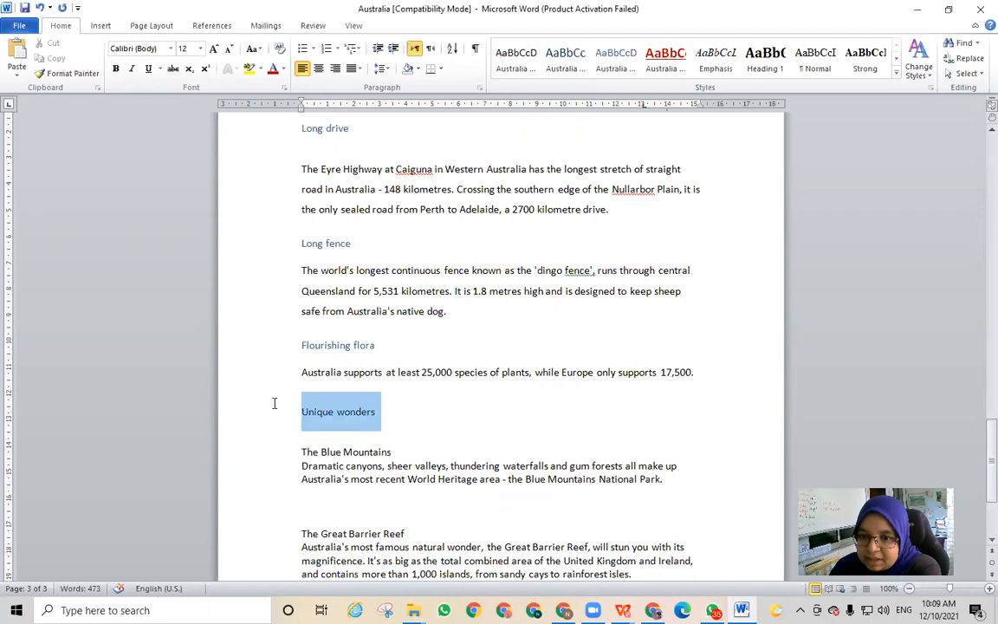
click(611, 61)
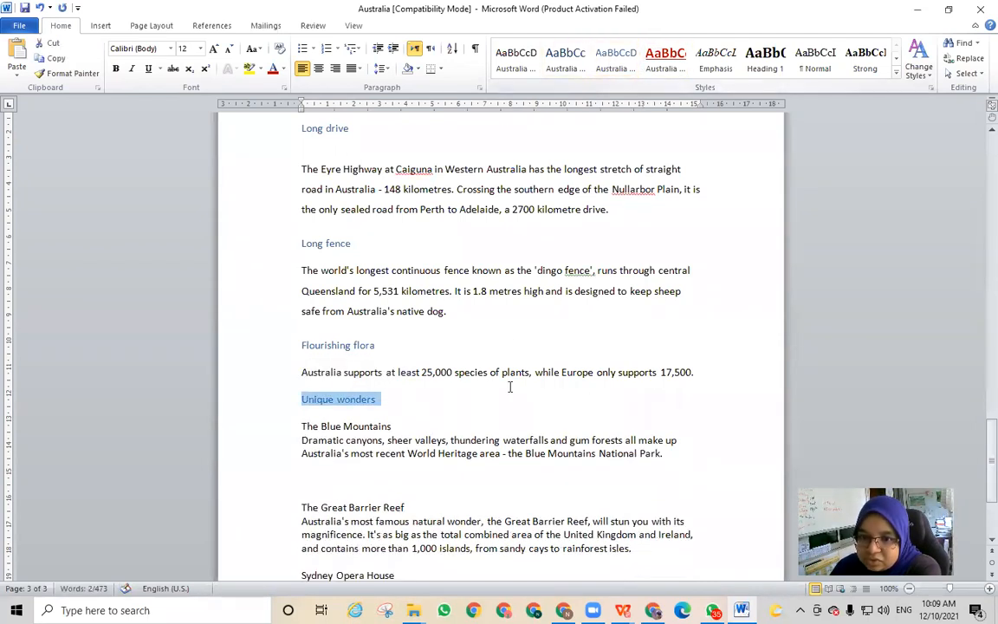
click(423, 420)
drag(411, 430, 286, 424)
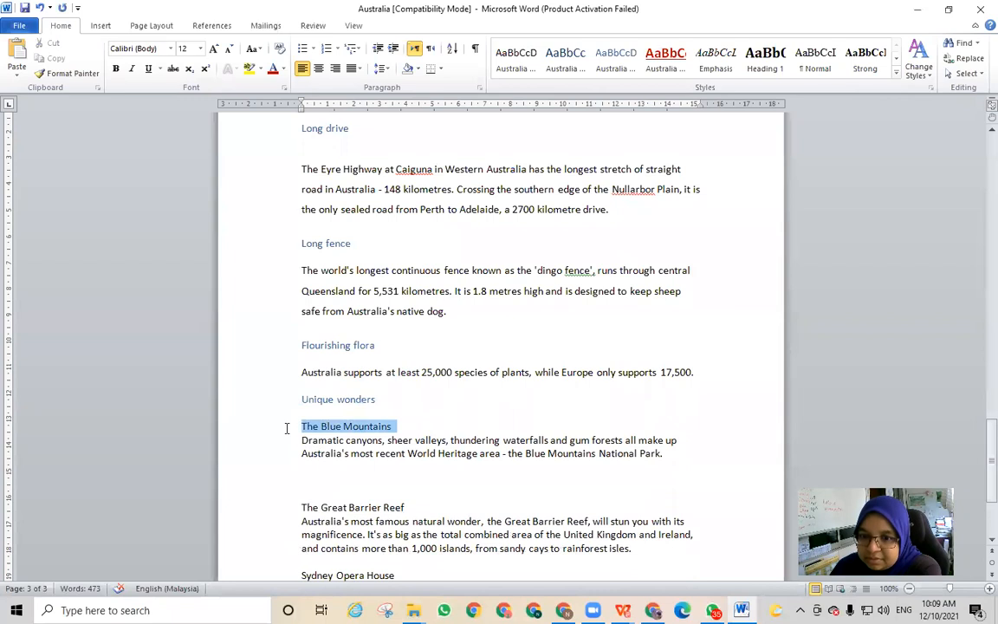
- Try to add a line break at the end of the Flourishing flora paragraph, above Unique wonders
click(502, 409)
double_click(704, 369)
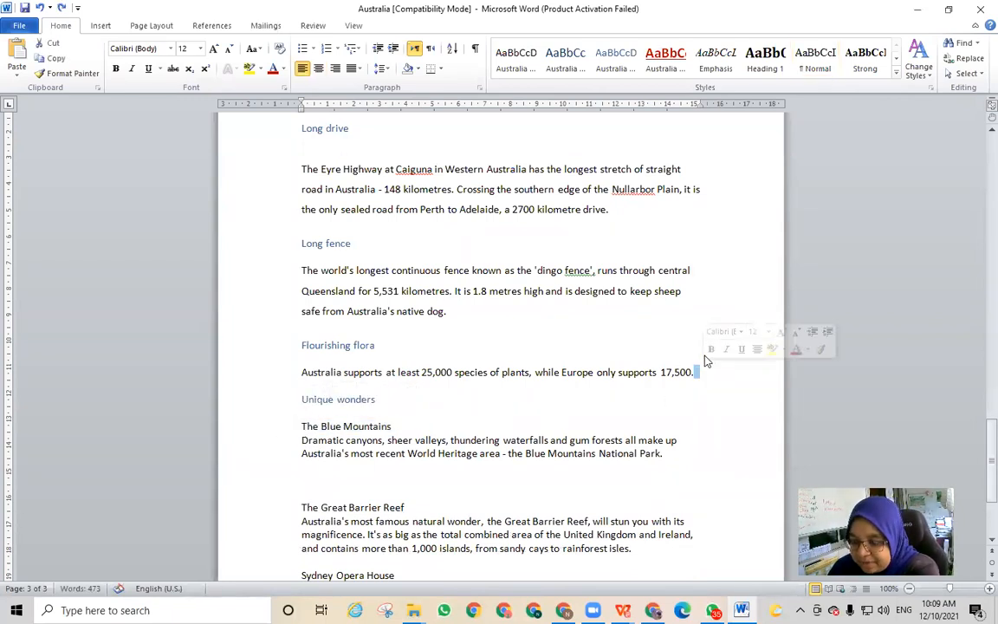
key(Return)
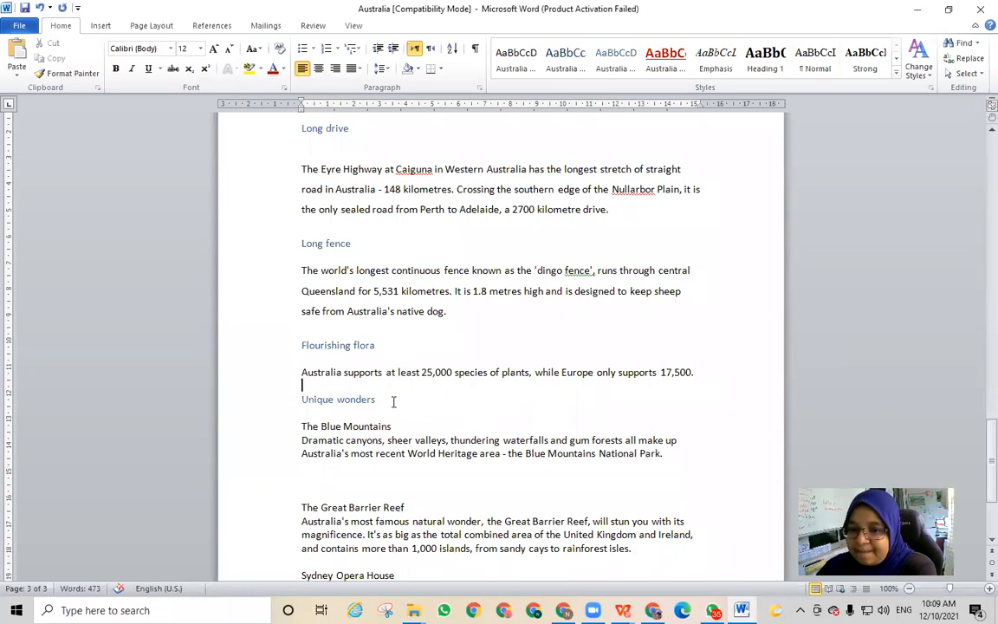
- Apply the Australia Sub-Title1 style to the Unique wonders heading
click(285, 402)
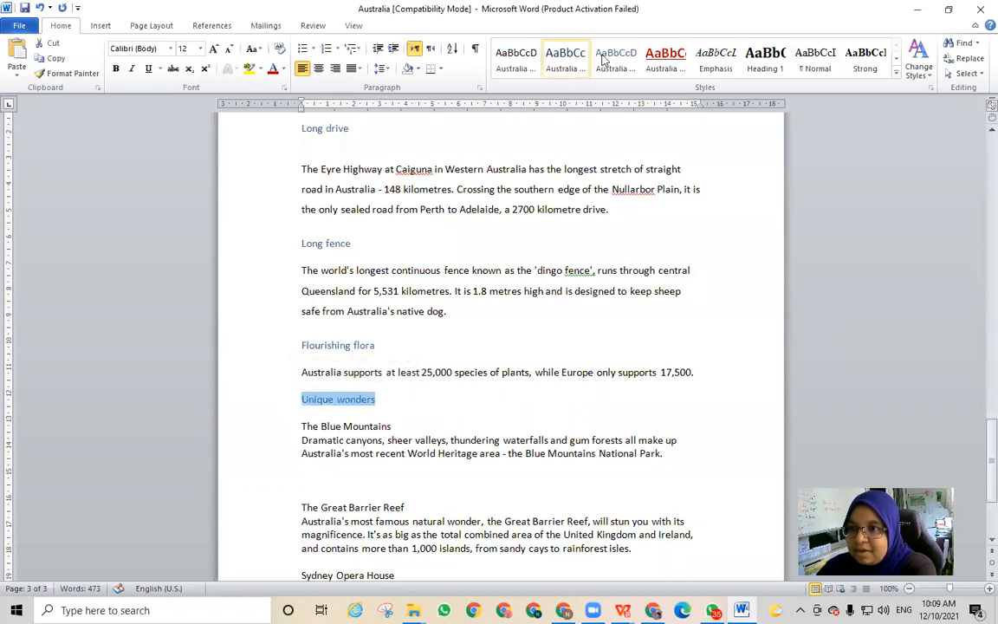
click(564, 61)
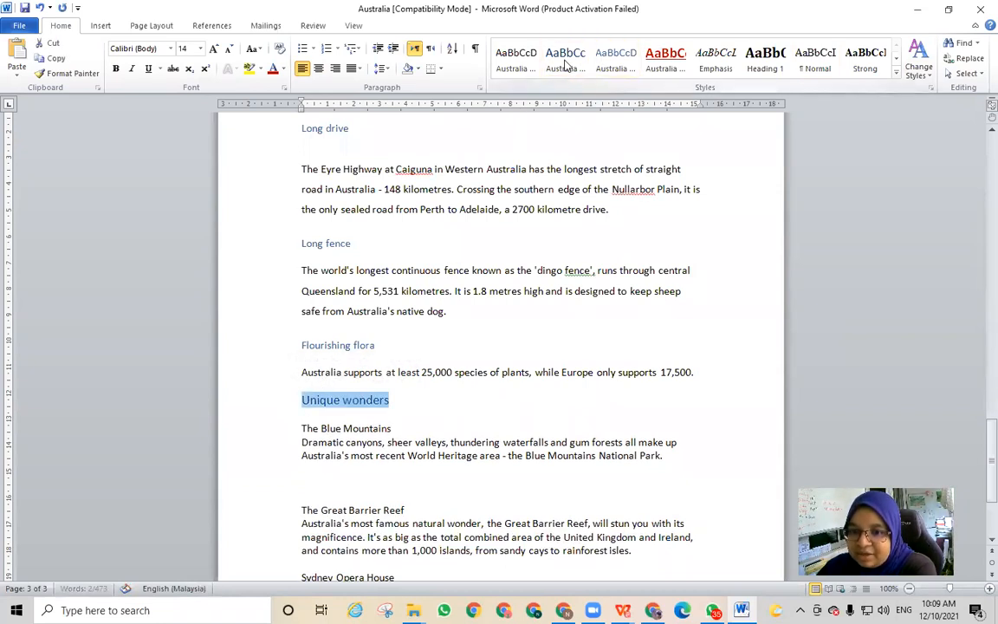
click(715, 373)
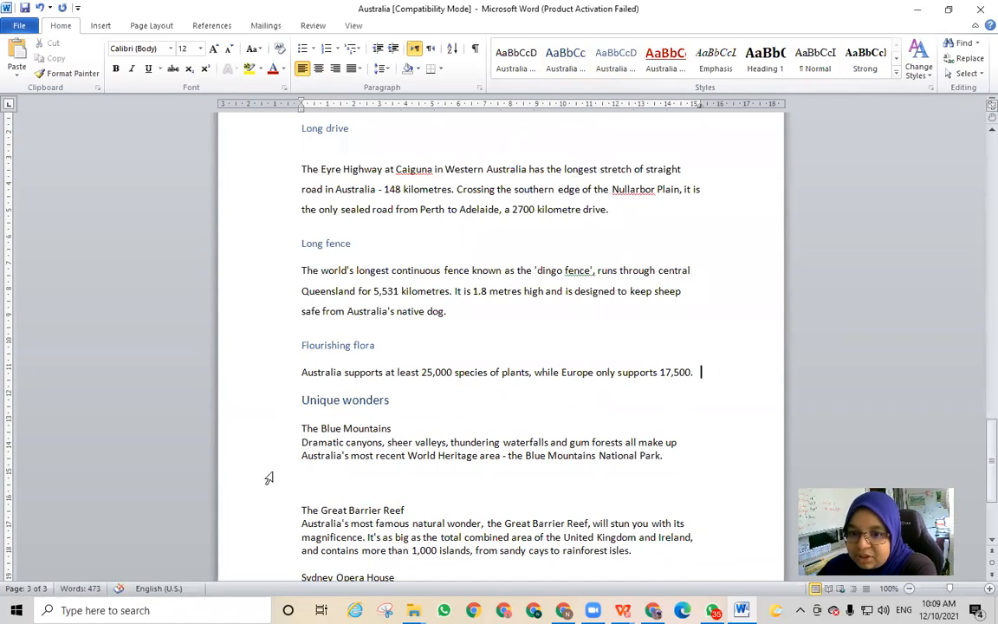
- Apply the Australia Sub-Title2 style to The Blue Mountains subheading under Unique wonders
drag(414, 426, 294, 427)
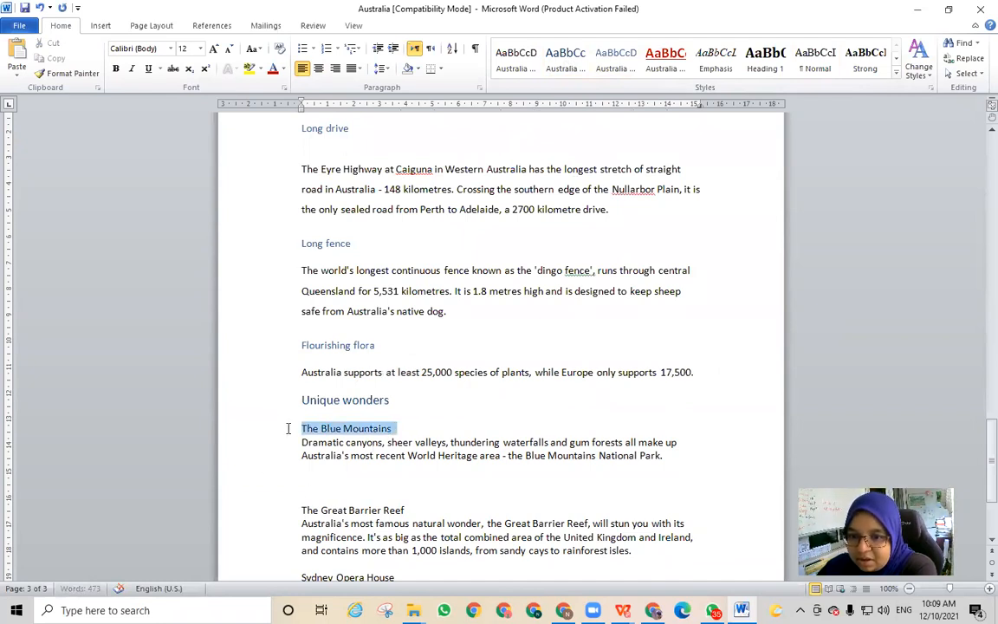
click(613, 67)
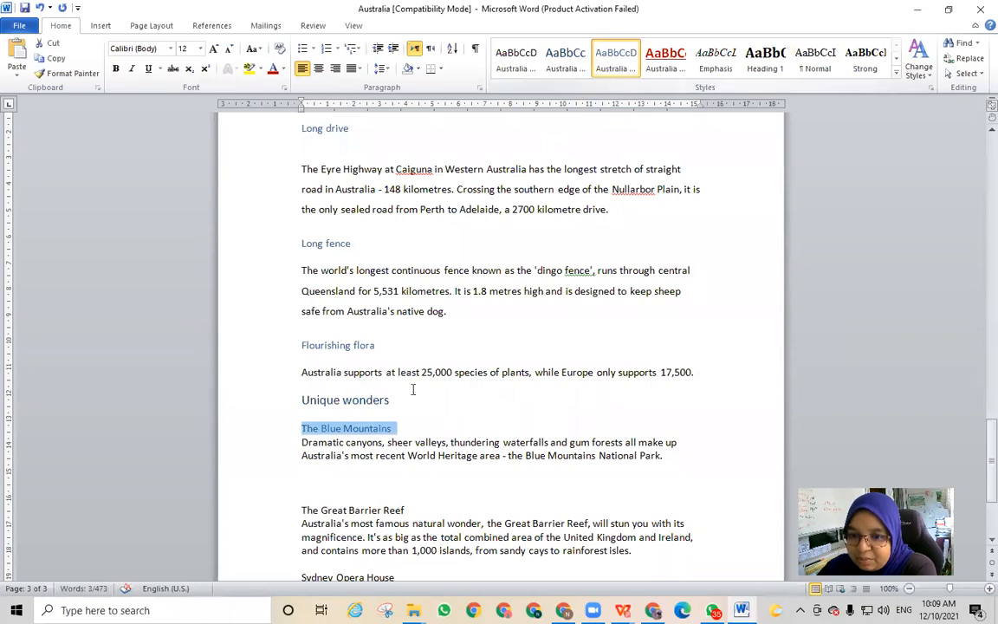
click(310, 479)
- Apply the Australia body text style to the Blue Mountains paragraph and insert a blank line between it and its subheading
drag(301, 442, 644, 472)
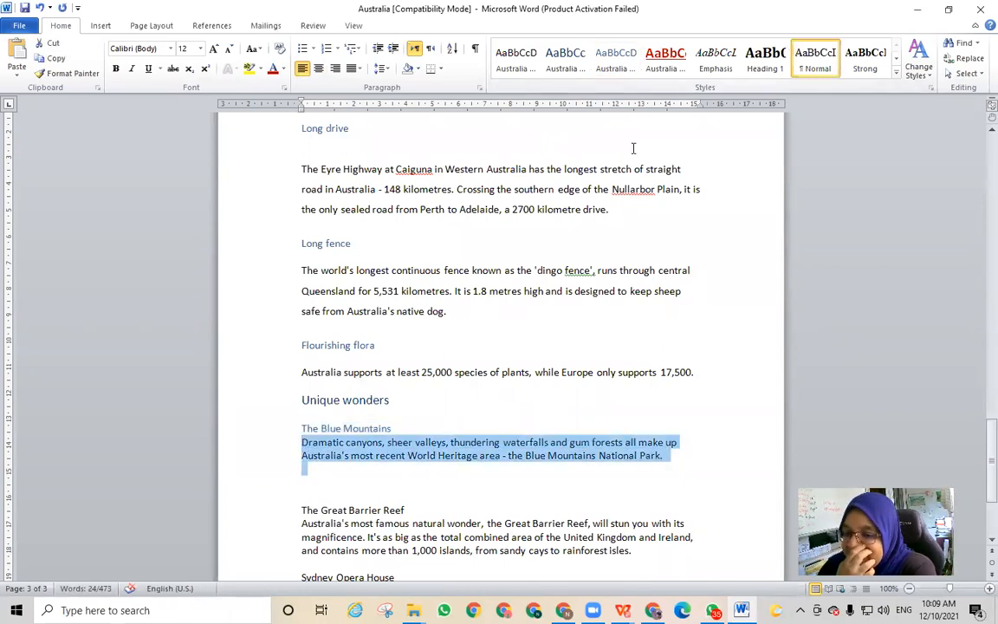
click(515, 59)
scroll(364, 338, down, 1)
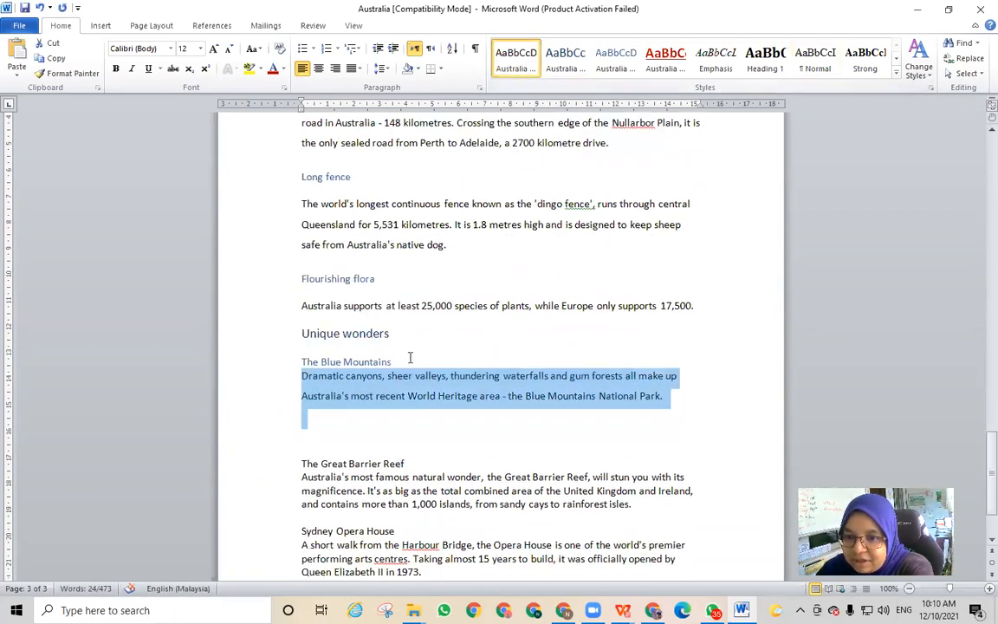
click(410, 357)
key(Return)
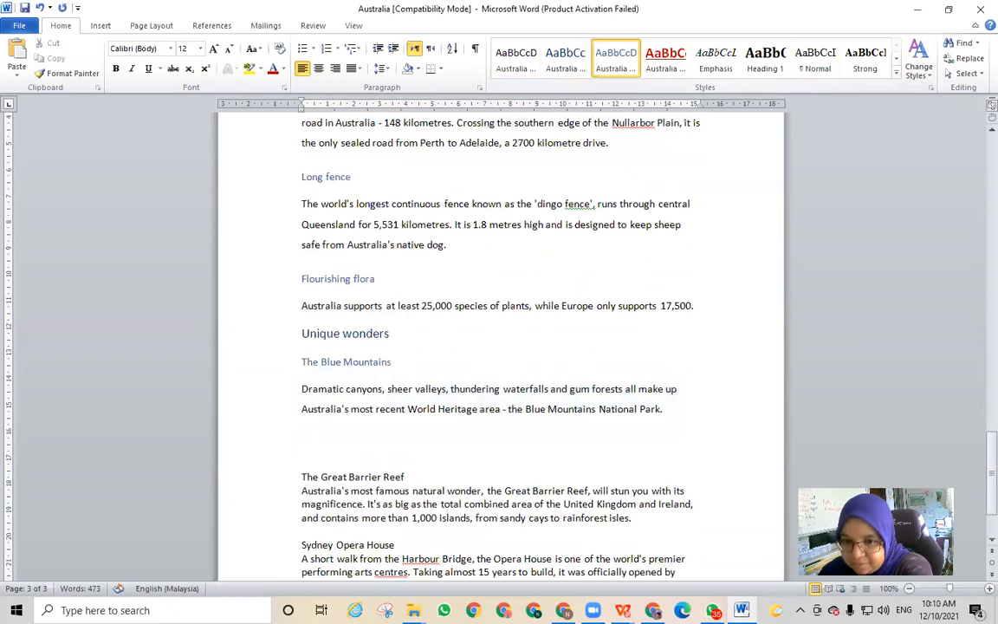
- Delete the two extra blank lines between the Blue Mountains paragraph and The Great Barrier Reef subheading
scroll(370, 410, down, 1)
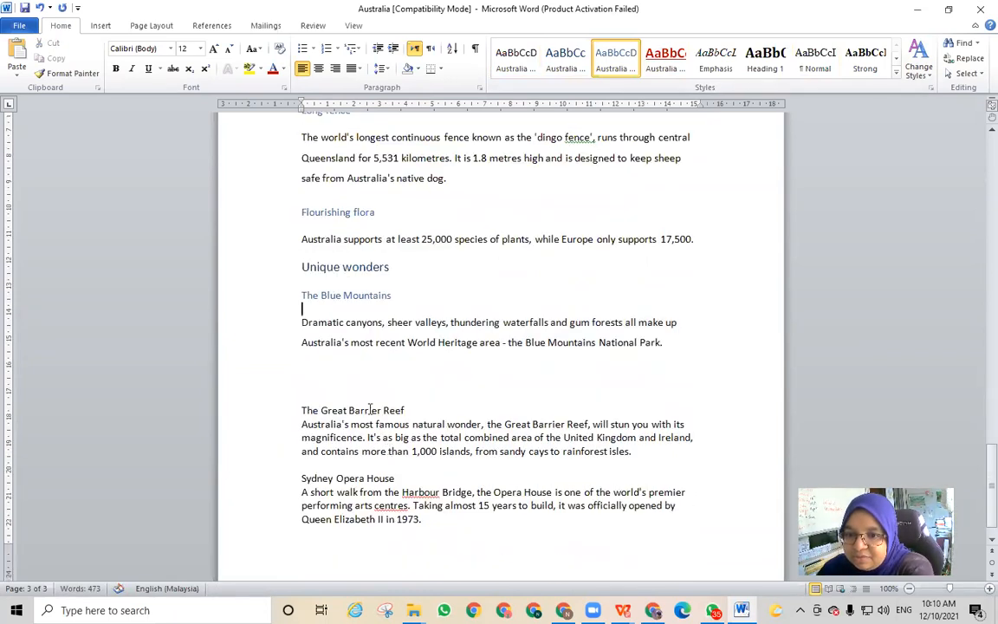
click(368, 386)
key(BackSpace)
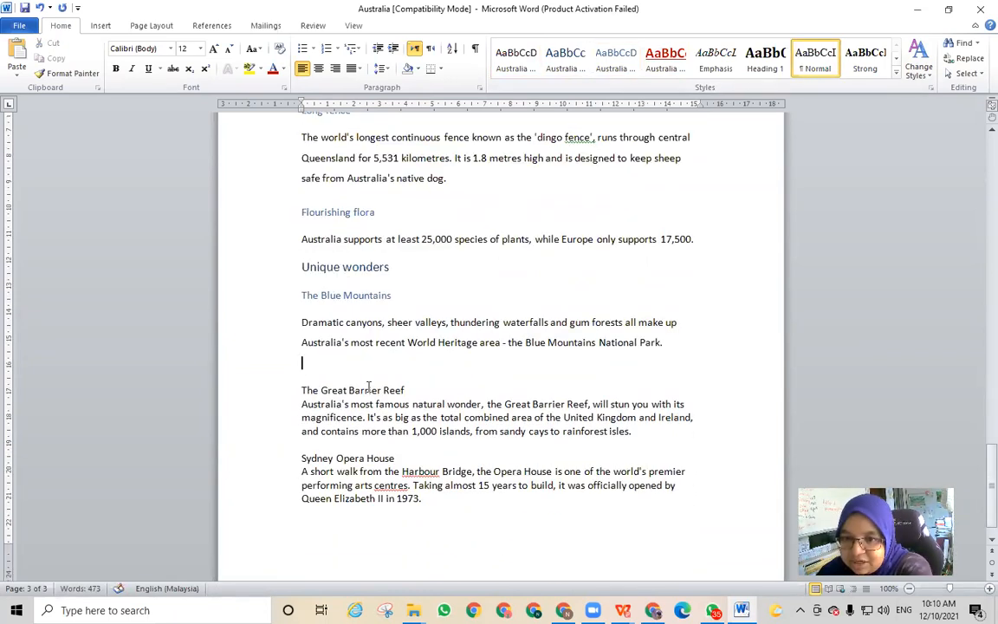
key(BackSpace)
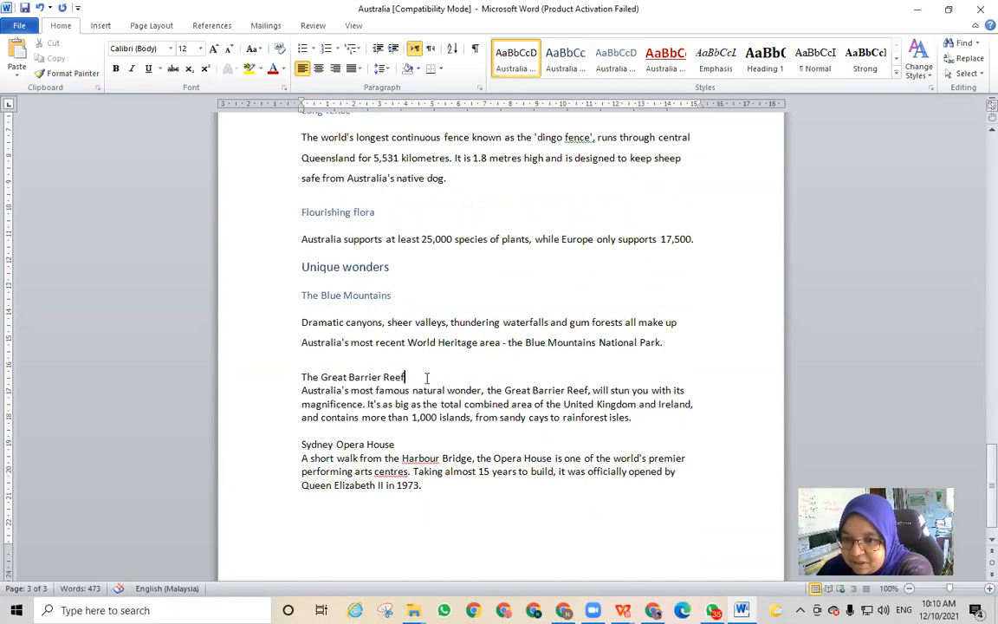
- Apply the Australia Sub-Title2 style to The Great Barrier Reef subheading
drag(426, 377, 278, 375)
click(616, 61)
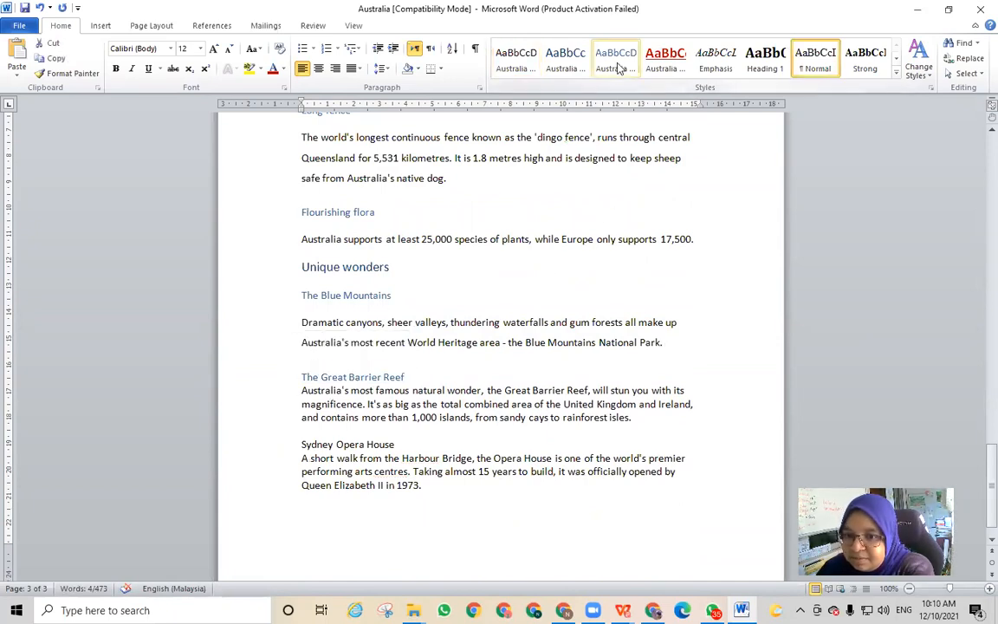
click(433, 376)
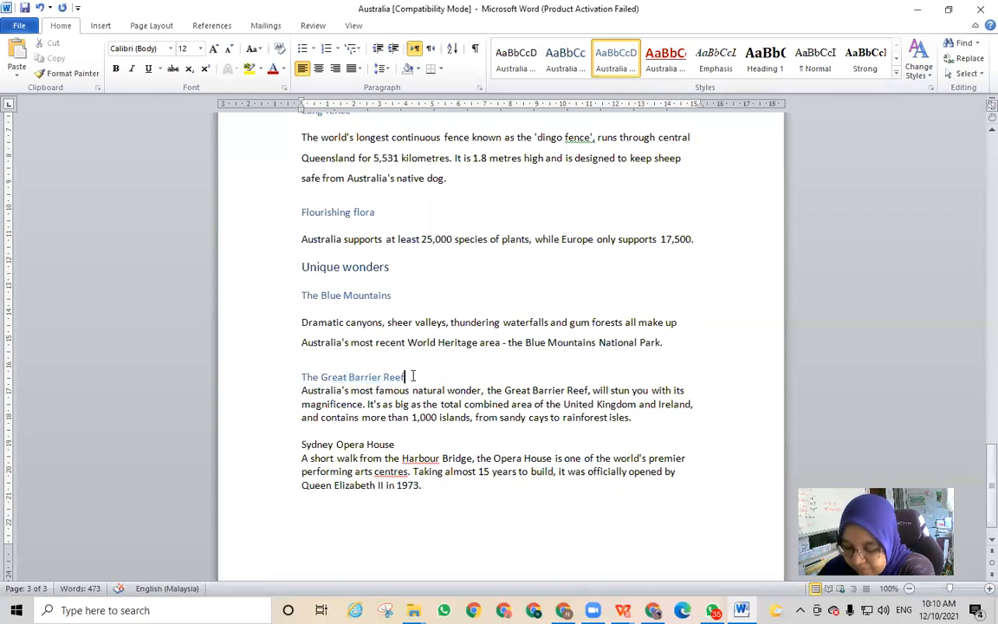
- Insert a blank line below The Great Barrier Reef subheading and apply the Australia Body style to its paragraph
key(Return)
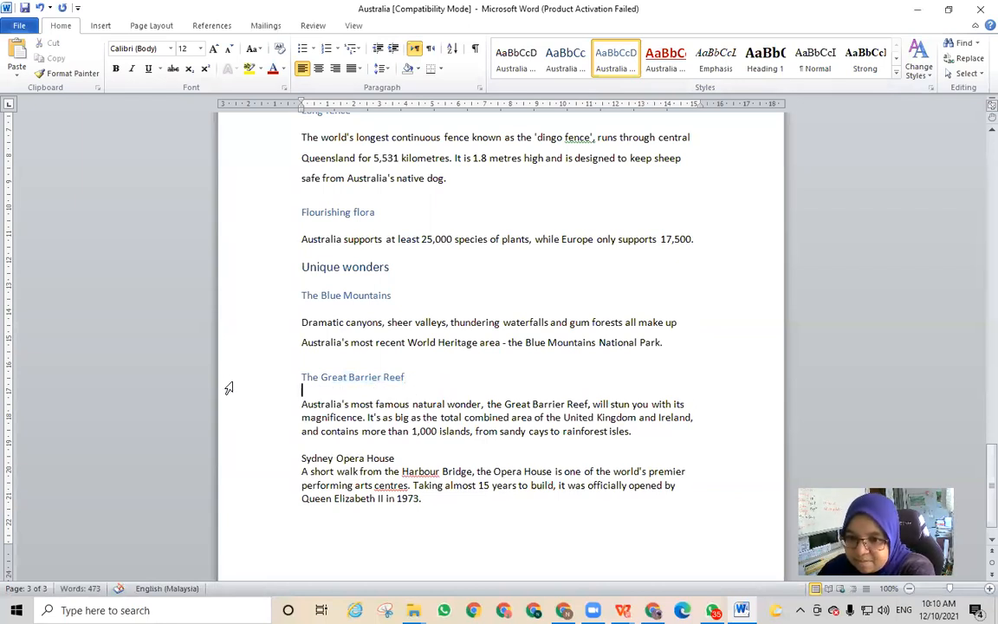
drag(646, 430, 303, 390)
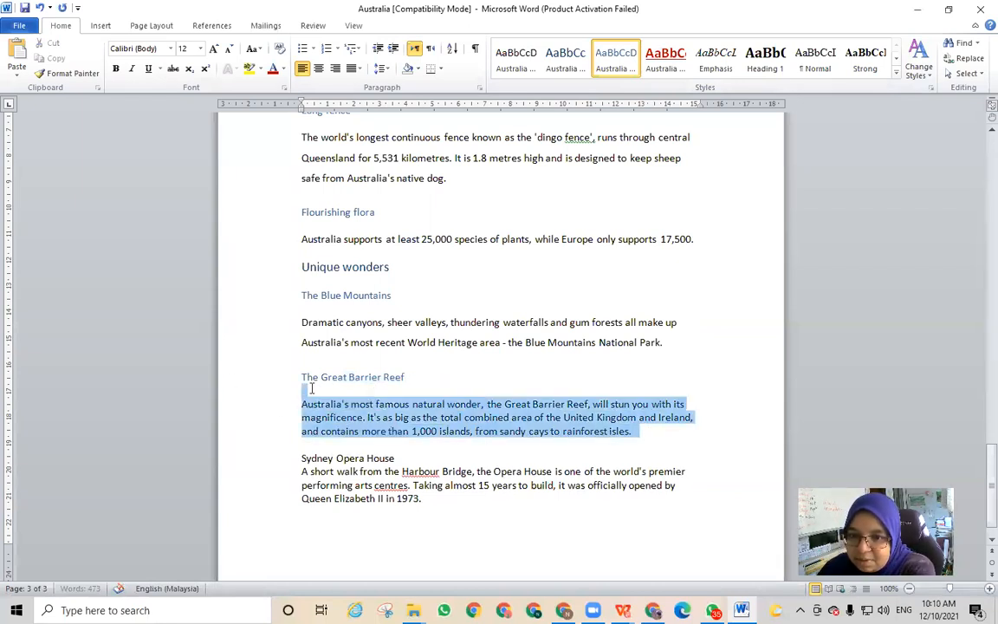
click(516, 58)
scroll(579, 227, down, 1)
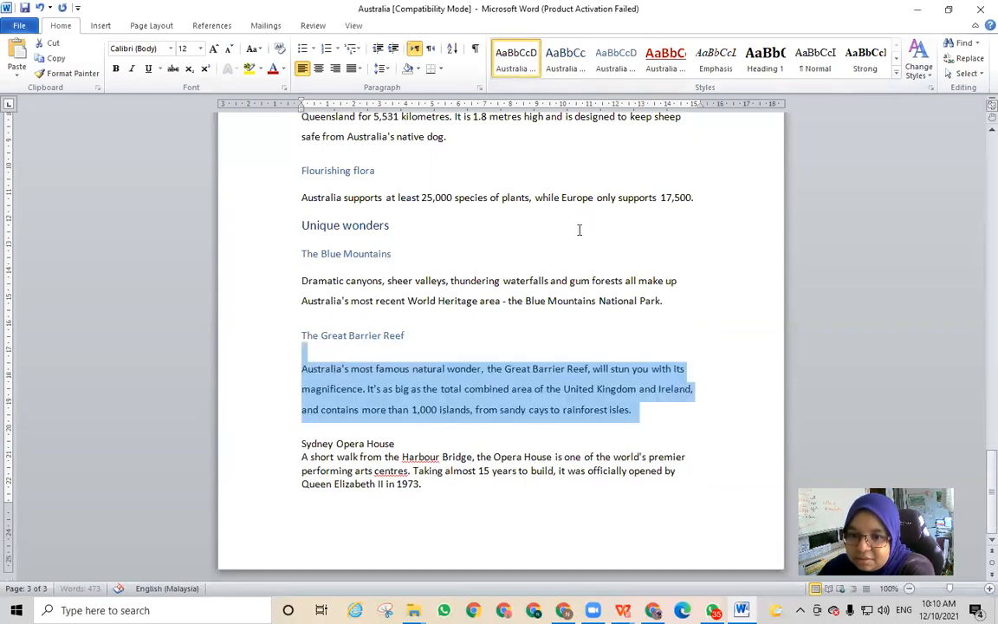
- Apply the Australia Sub-Title2 style to the Sydney Opera House subheading and the Australia Body style to its paragraph
drag(423, 448, 301, 444)
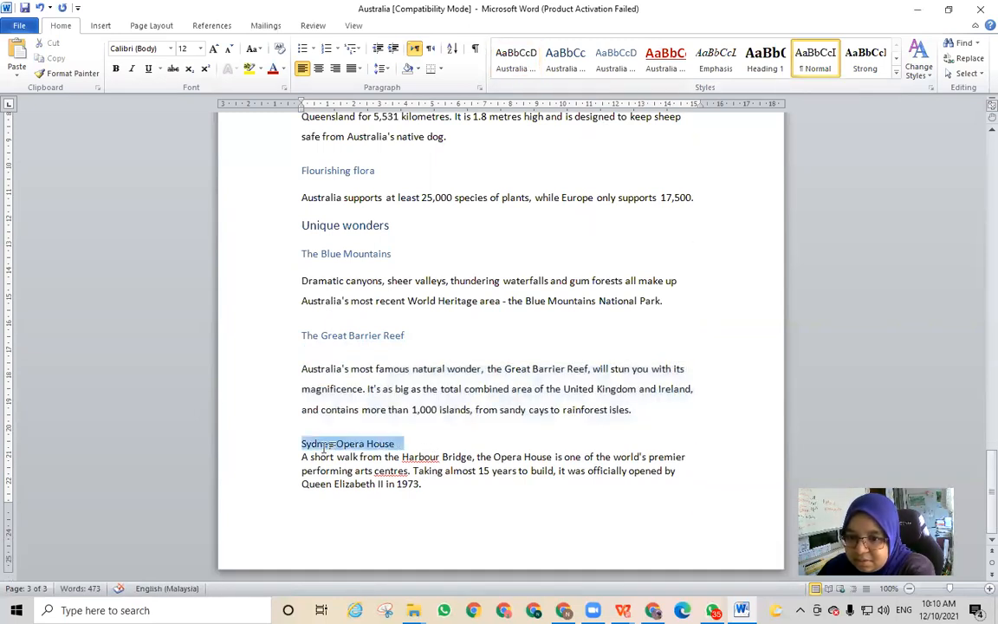
click(625, 71)
drag(499, 481, 303, 456)
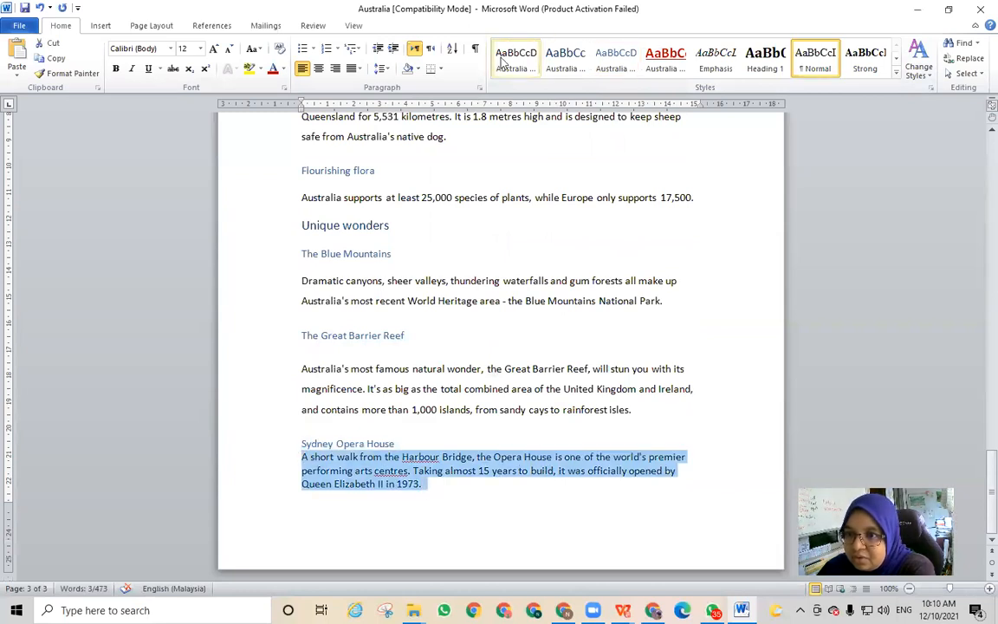
click(502, 59)
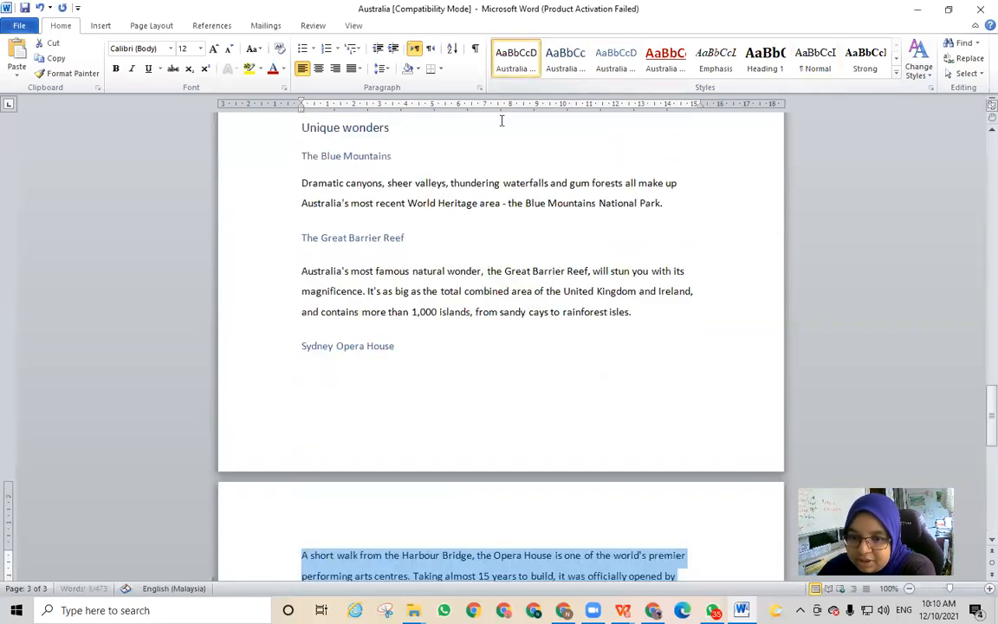
- Insert blank lines above the Sydney Opera House subheading to move it onto the next page with its paragraph
click(368, 329)
key(Return)
key(Return)
key(Return)
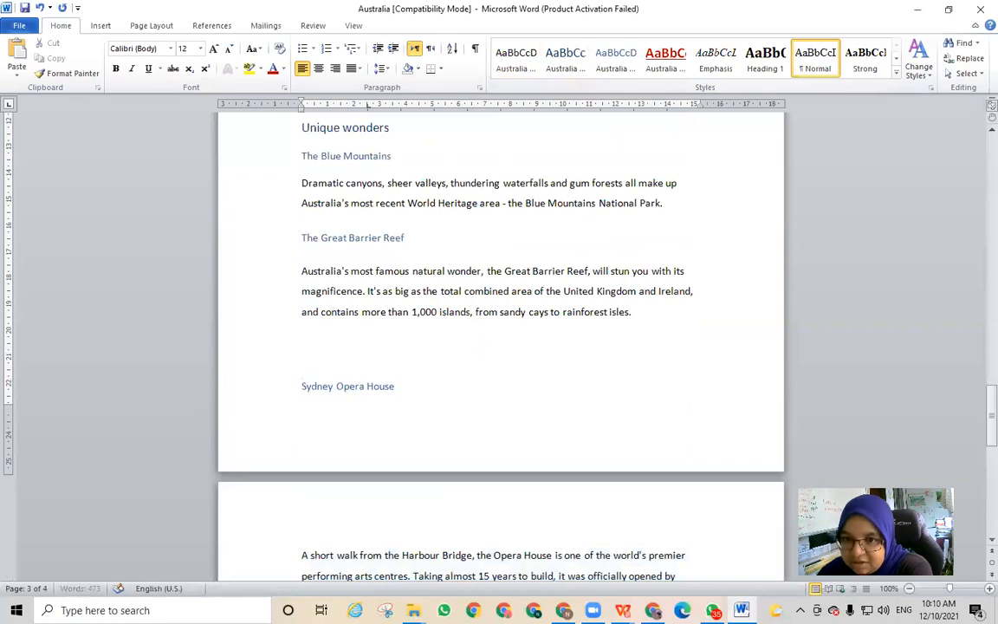
key(Return)
- Insert blank lines after the Flourishing flora paragraph until the Unique wonders heading starts on a new page
scroll(366, 269, up, 3)
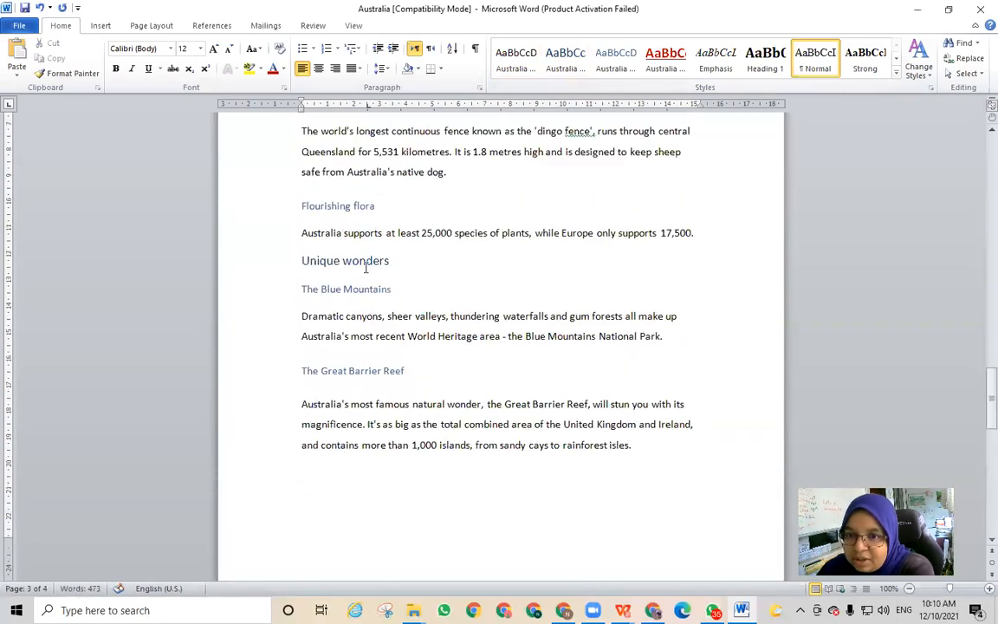
triple_click(305, 265)
click(309, 273)
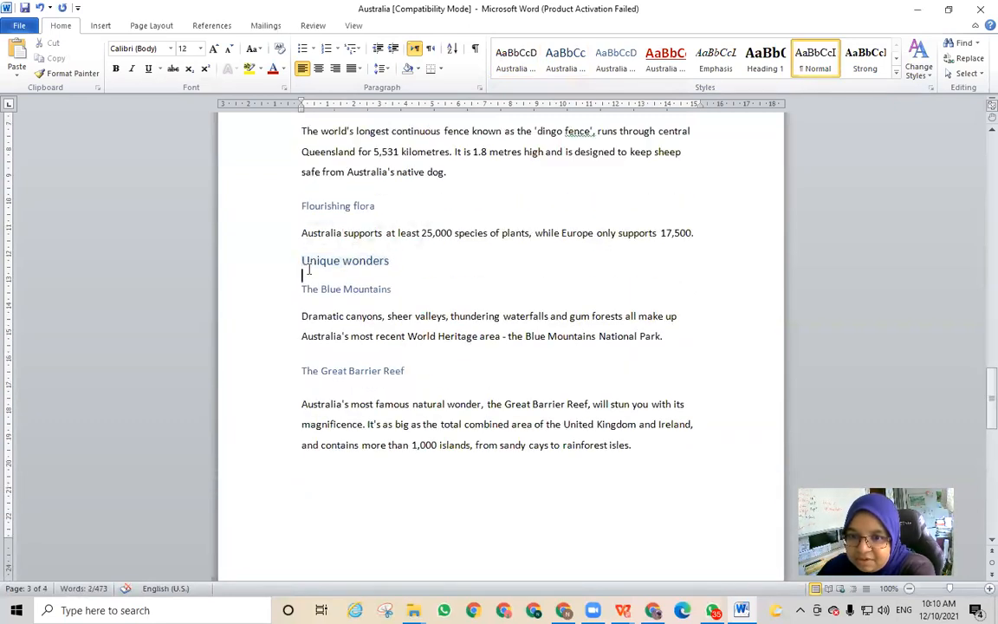
click(703, 232)
key(Return)
key(Return)
key(Return)
key(Return)
key(Return)
key(Return)
key(Return)
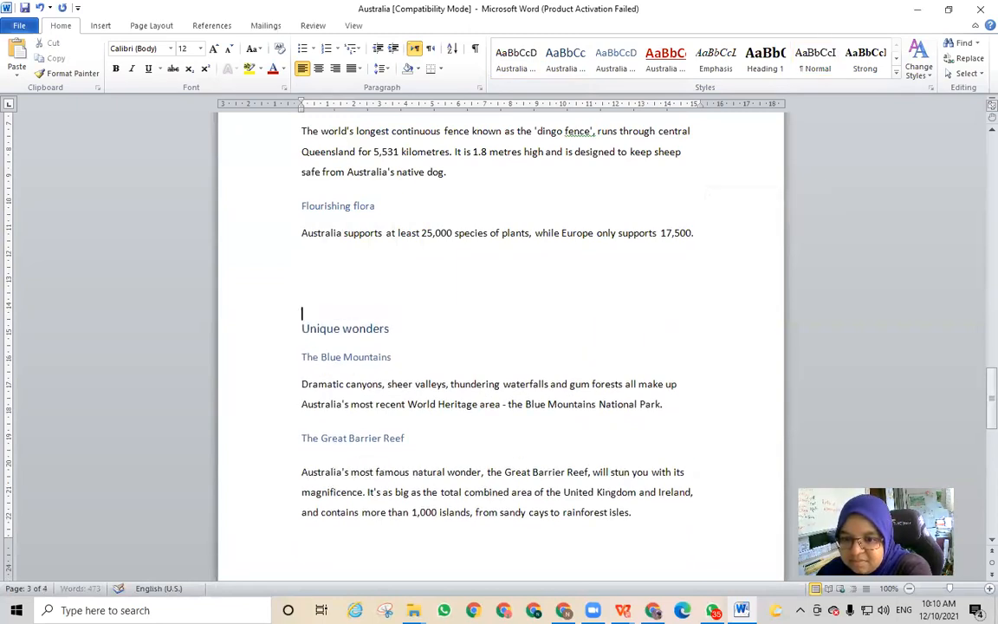
scroll(501, 347, down, 4)
key(Return)
key(Return)
key(Return)
key(Return)
key(Return)
key(Return)
key(Return)
key(Return)
key(Return)
key(Return)
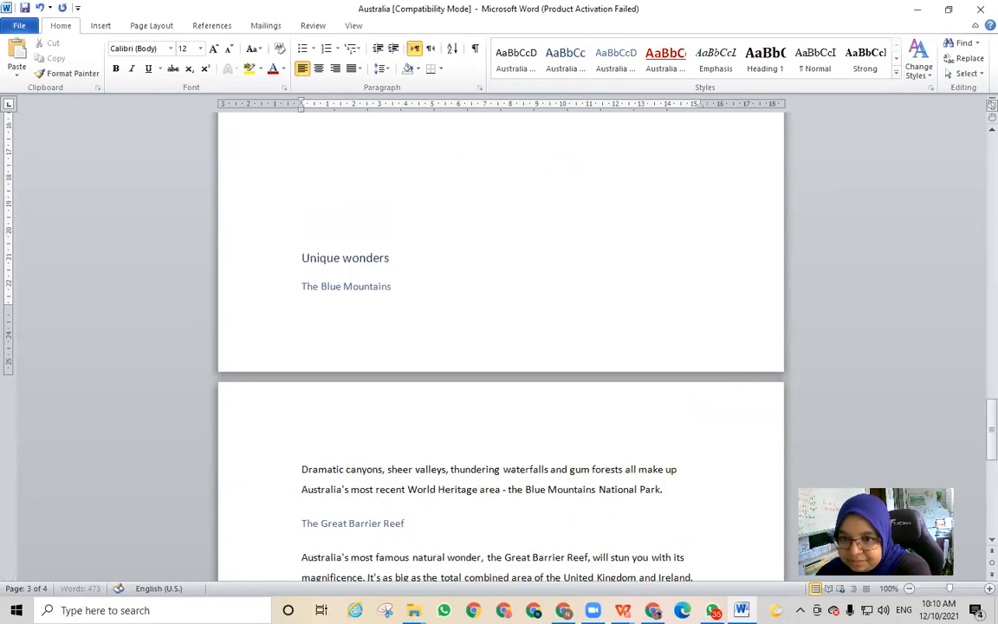
scroll(897, 446, down, 3)
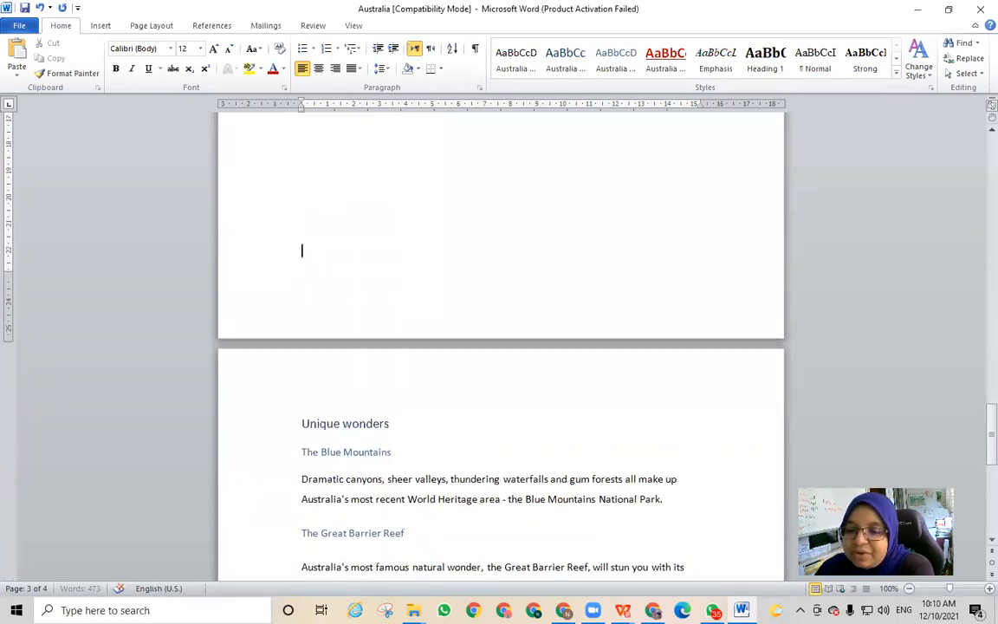
scroll(512, 441, down, 1)
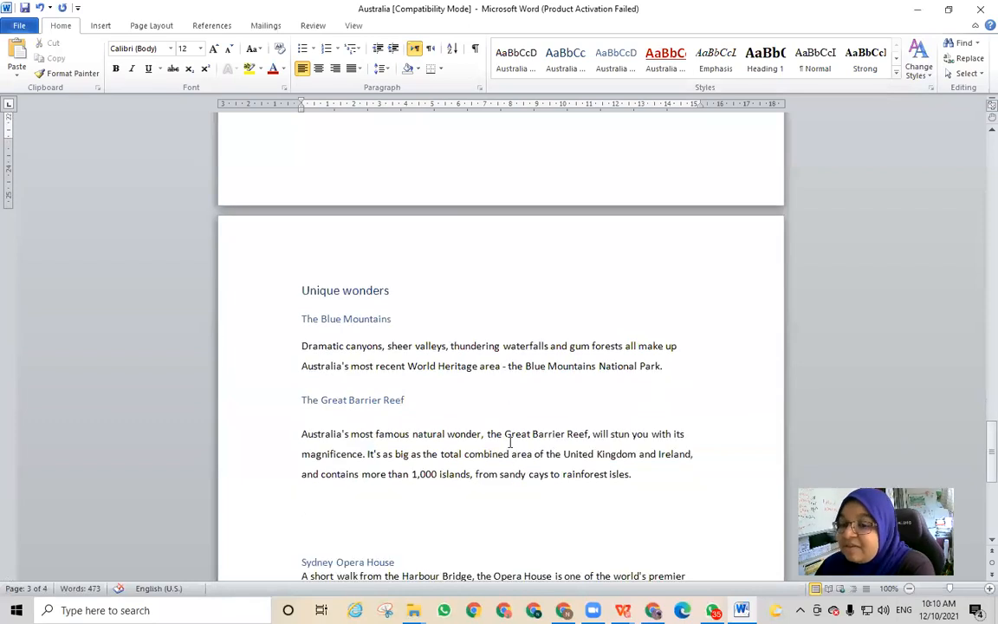
- Review the headings, body text and page layout from the Population section through to Unique wonders
scroll(509, 442, up, 20)
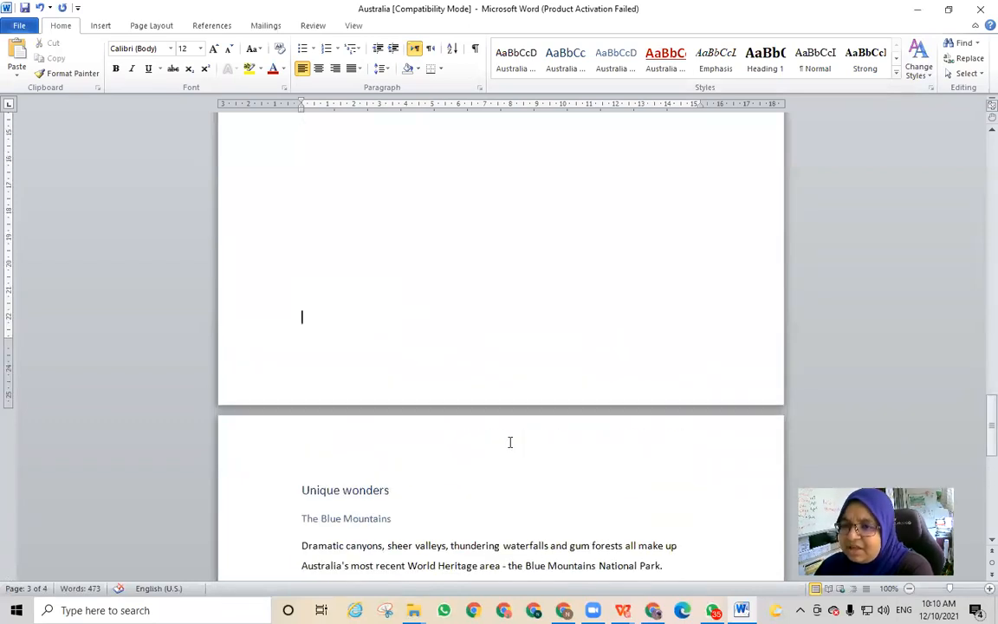
scroll(510, 442, up, 6)
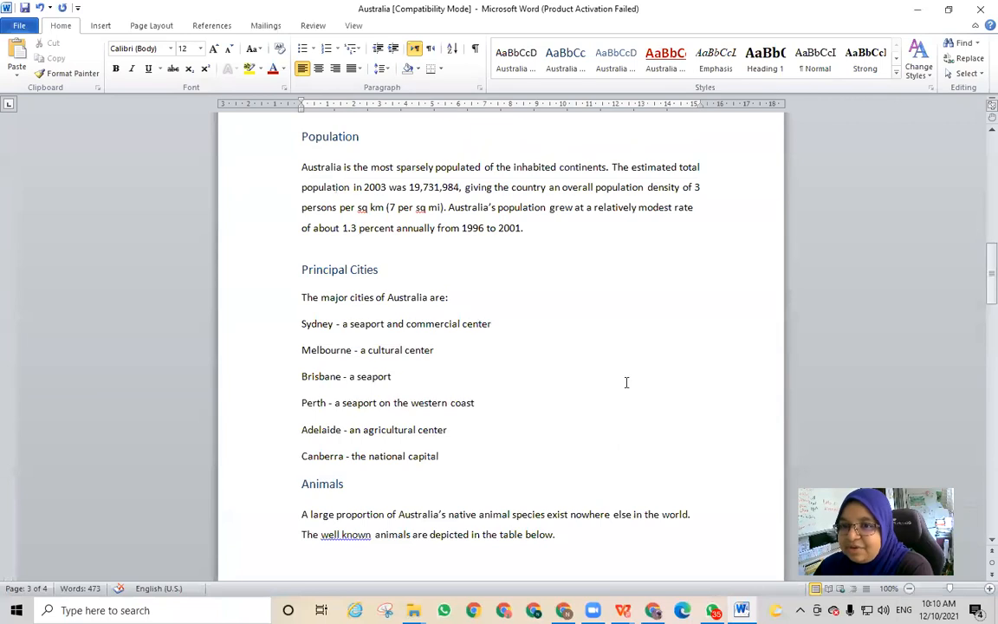
scroll(433, 303, down, 5)
scroll(361, 311, down, 10)
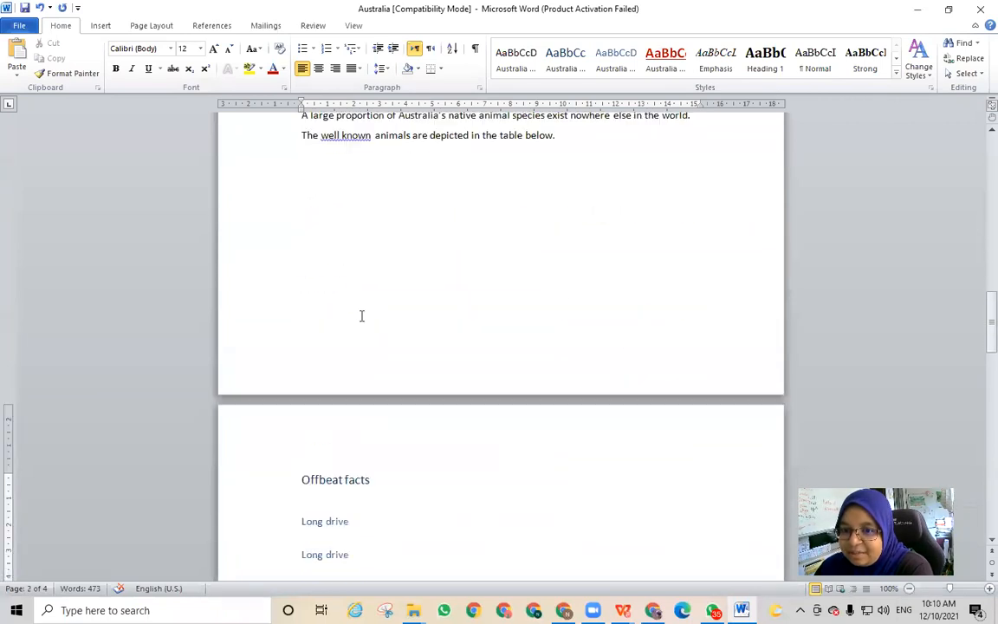
scroll(333, 346, down, 4)
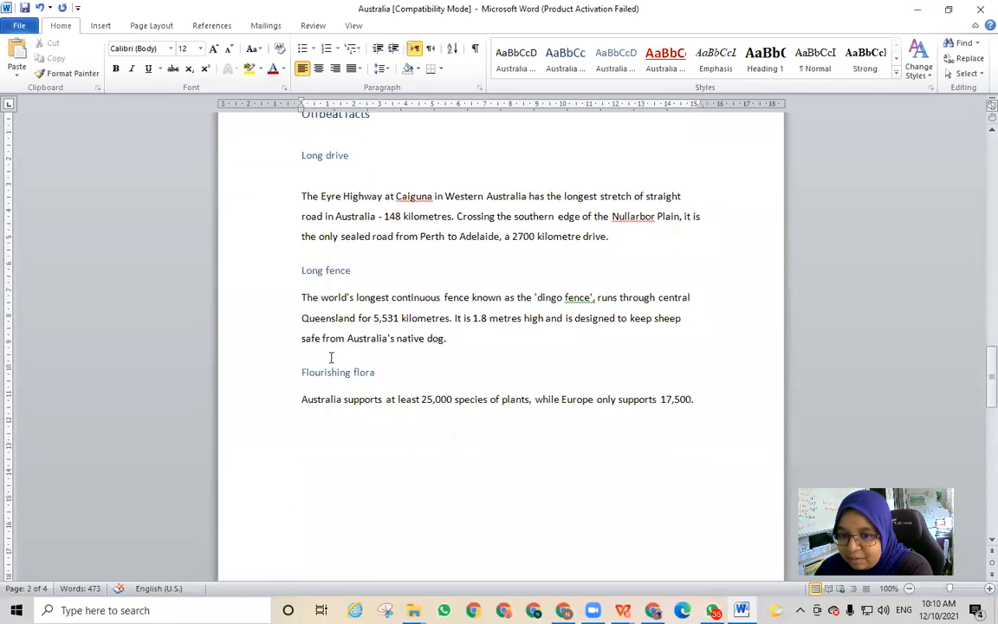
scroll(381, 249, up, 2)
scroll(380, 249, up, 2)
scroll(335, 249, down, 10)
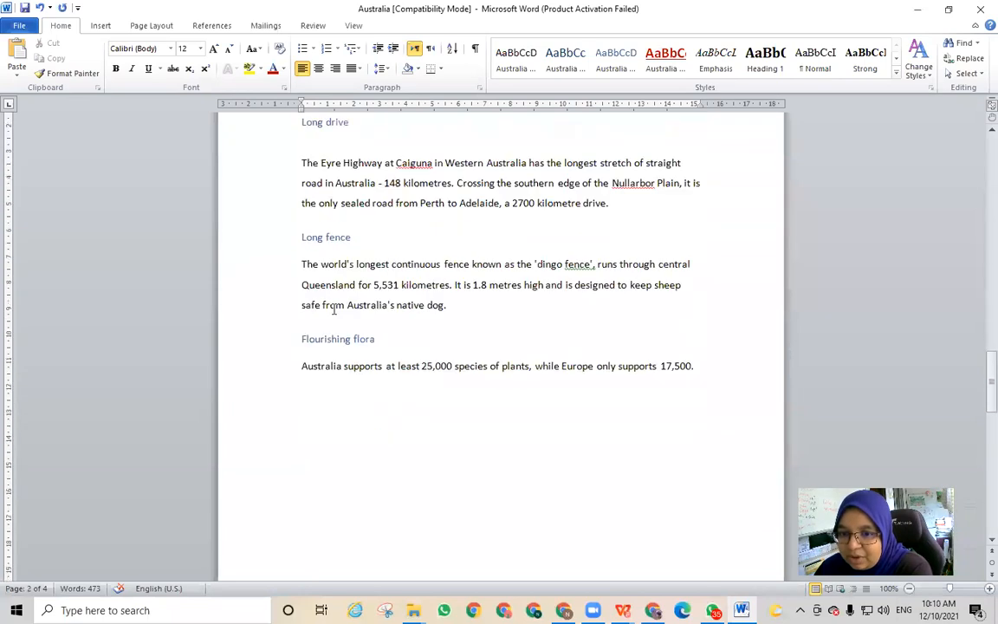
scroll(335, 412, down, 1)
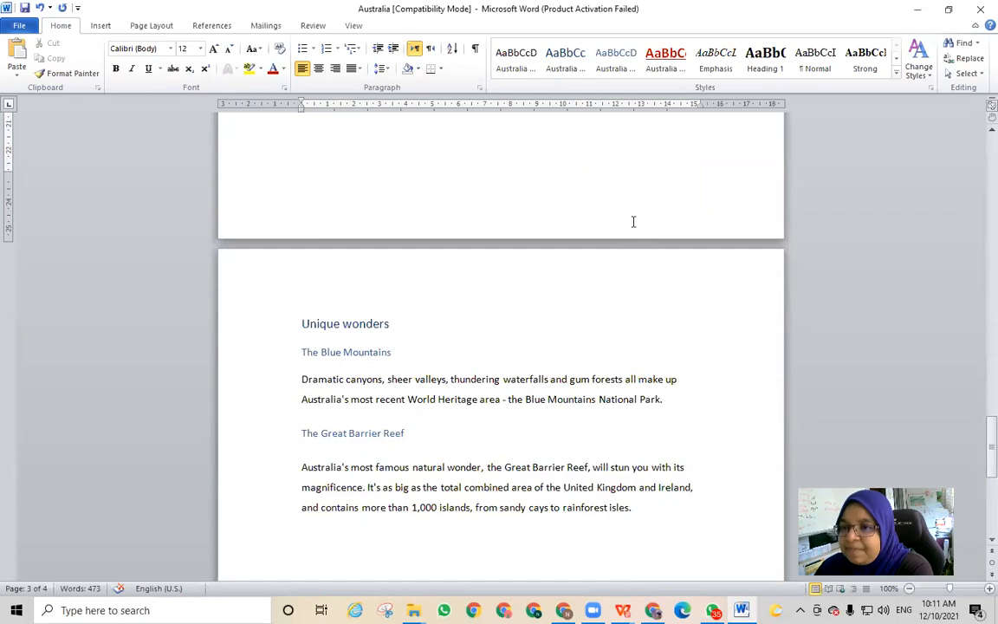
- Modify the Australia Sub-Title1 style to add an underline
right_click(567, 65)
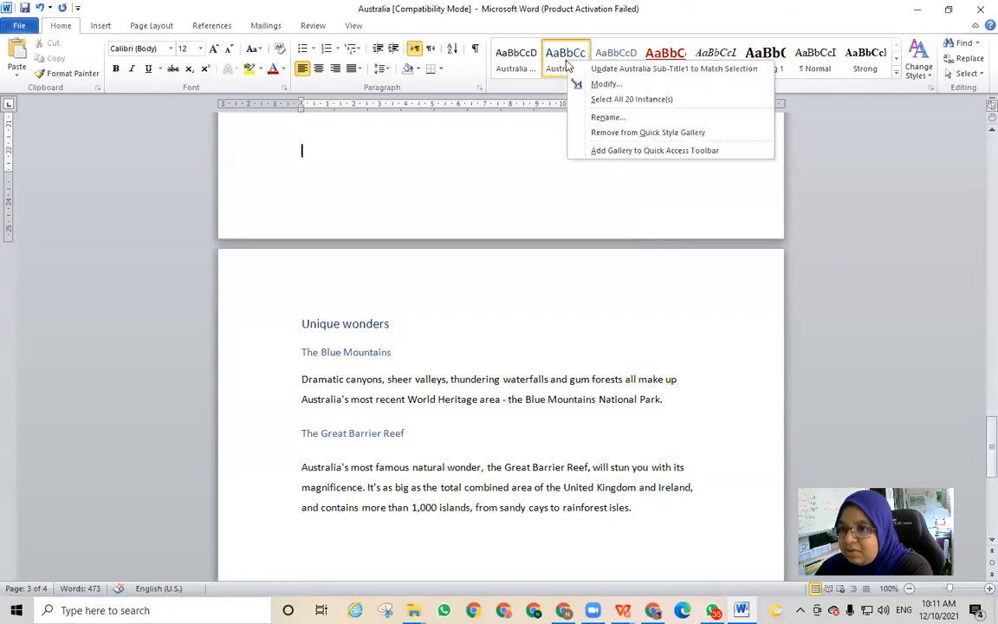
click(542, 161)
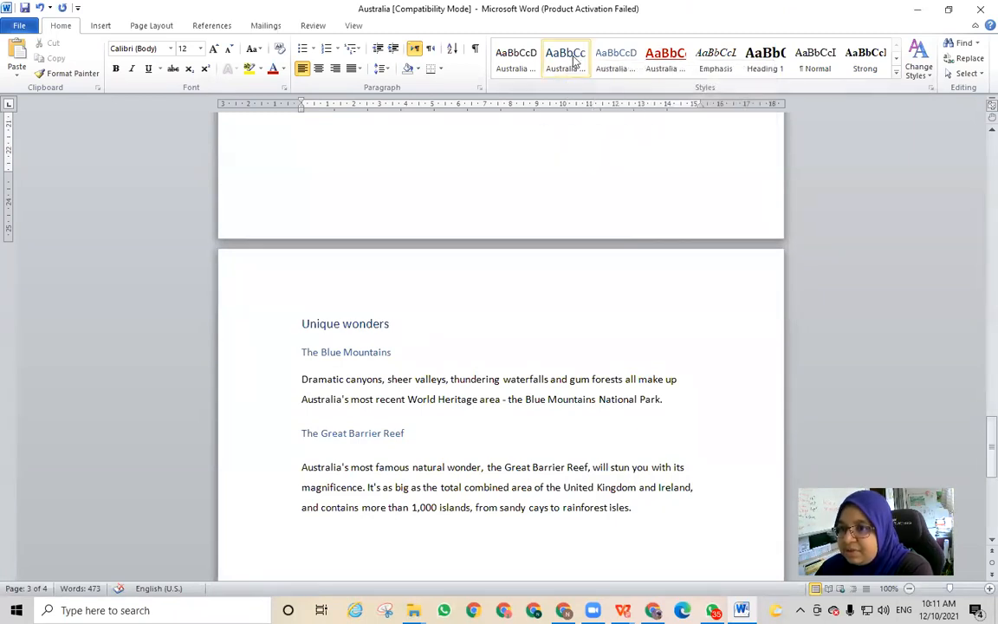
right_click(574, 61)
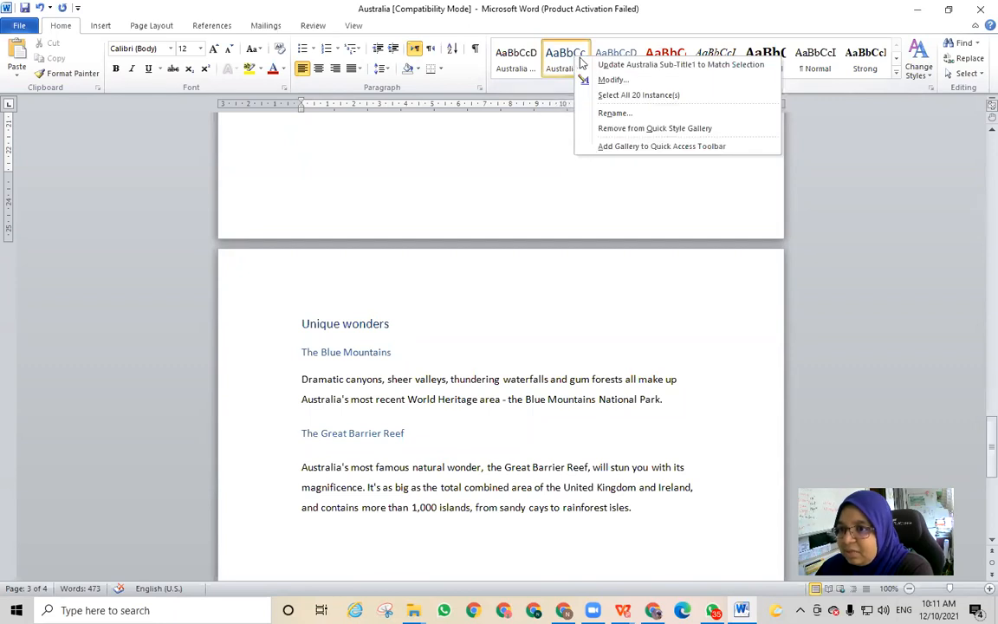
click(617, 81)
click(792, 202)
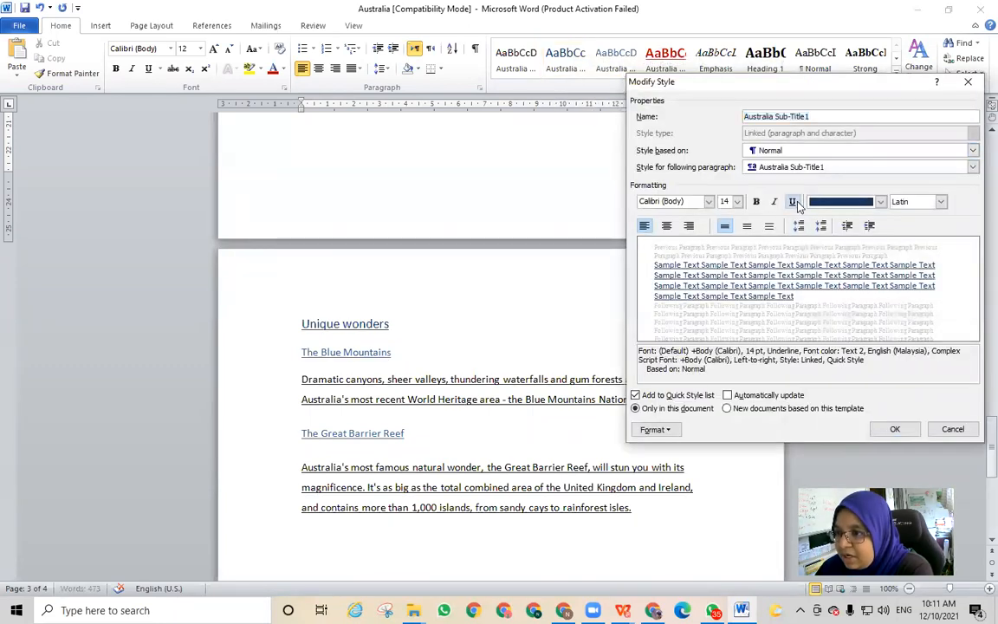
click(901, 430)
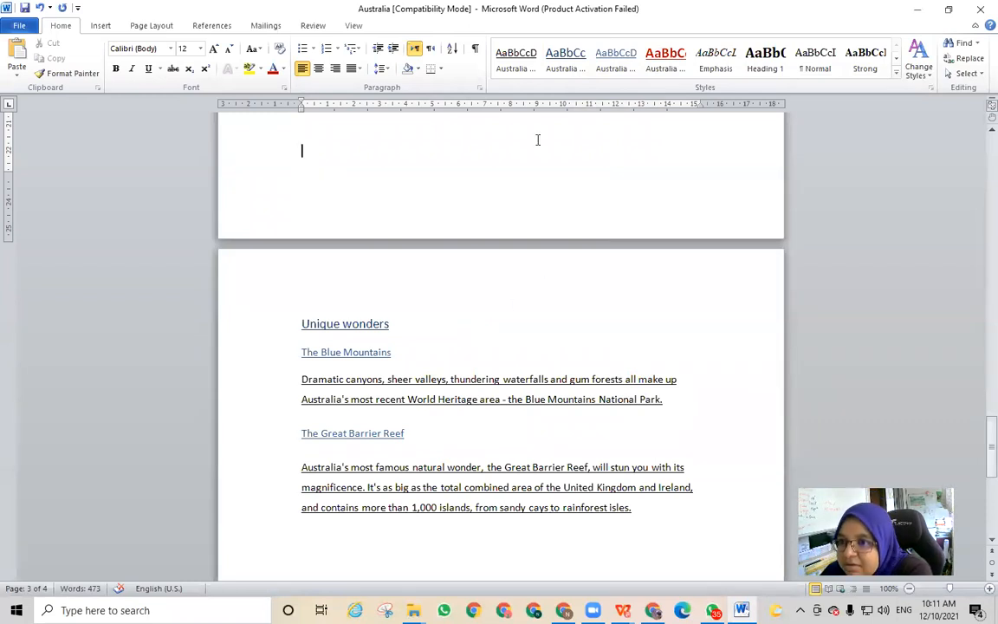
- Modify the Australia Body style to remove its underline
right_click(516, 61)
click(540, 89)
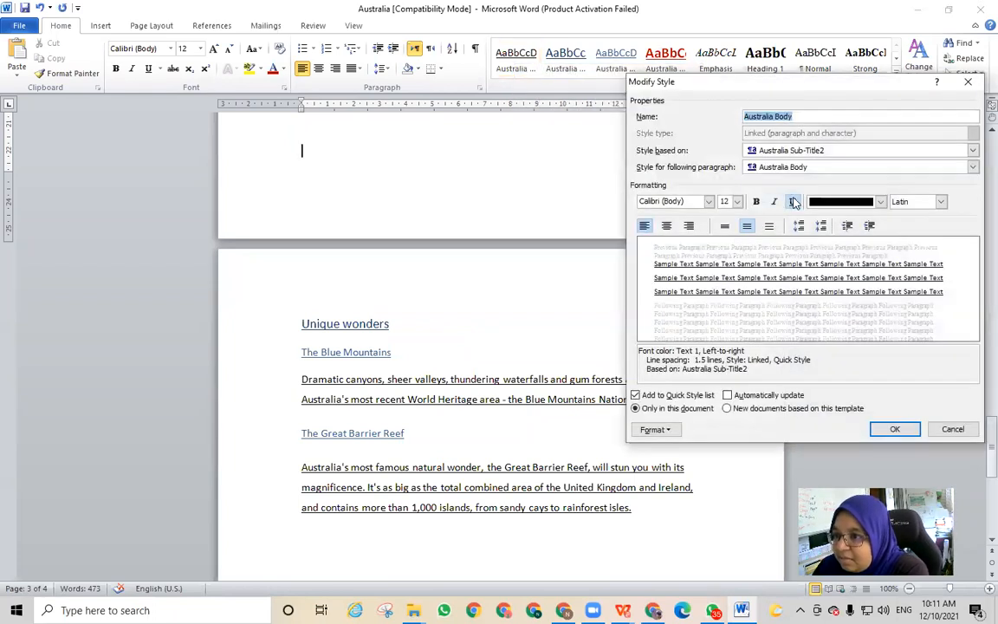
click(794, 201)
click(906, 430)
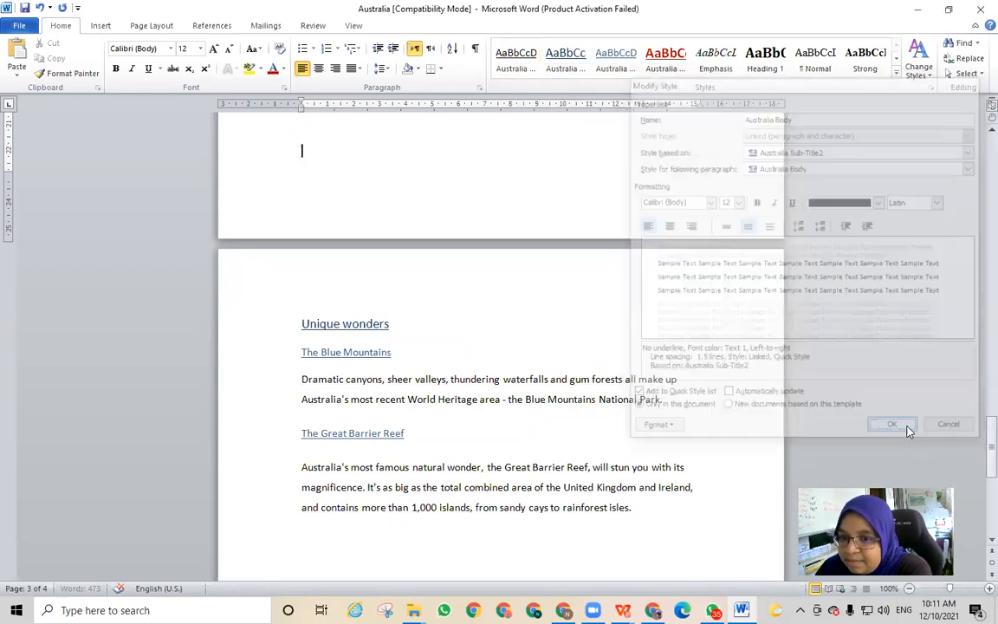
- Modify the Australia Sub-Title2 style to remove its underline
right_click(620, 76)
click(641, 95)
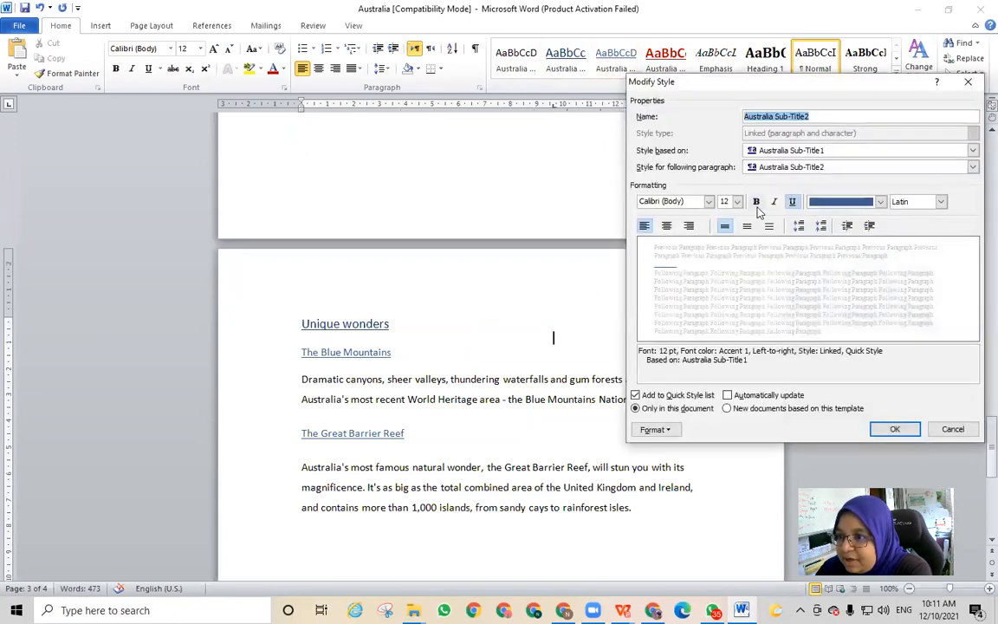
click(892, 427)
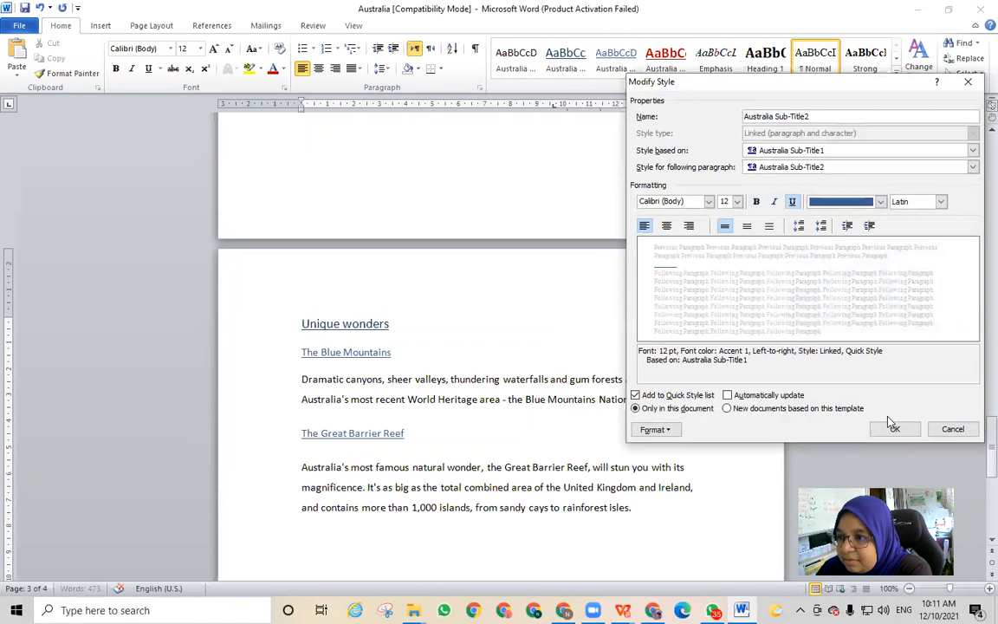
click(791, 202)
click(792, 202)
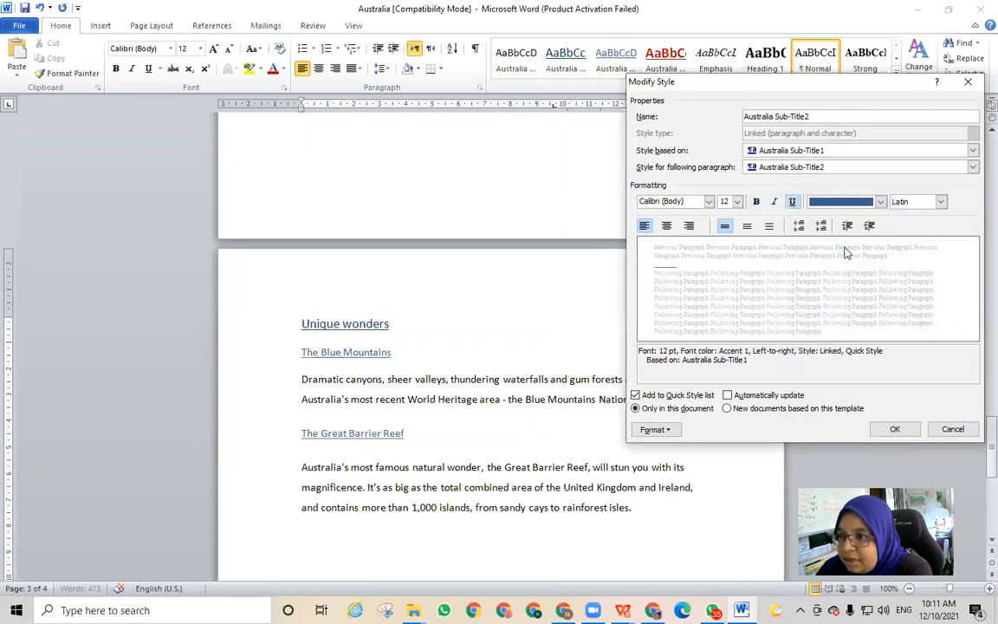
click(894, 428)
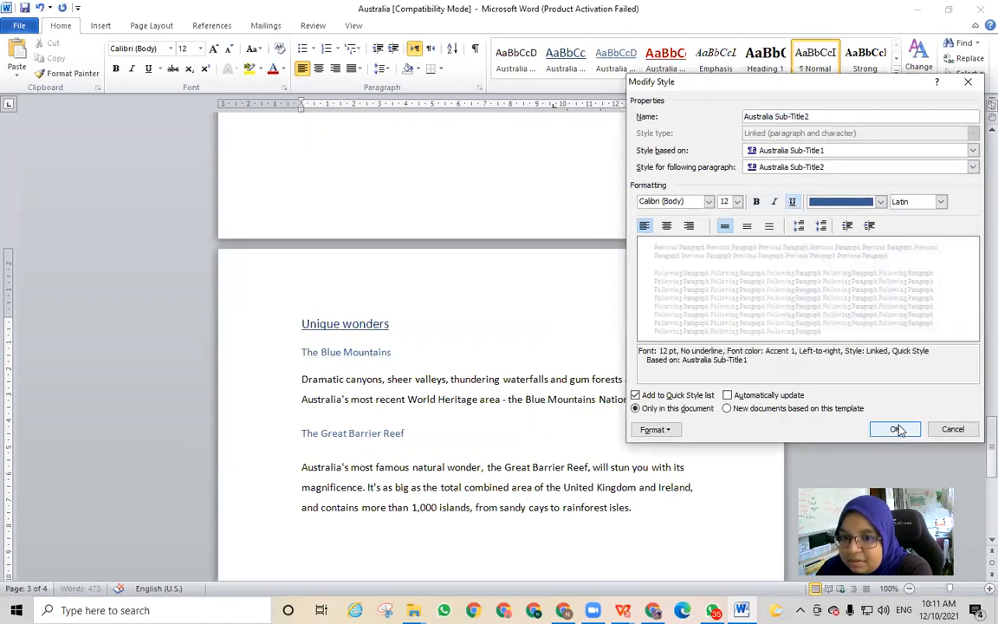
- Start saving a copy of the document and browse to USB Drive (F:) > 2122 > ICT G7 > G7 2122 LEARNING MATERIALS > AUSTRALIA
click(38, 10)
click(19, 25)
click(45, 66)
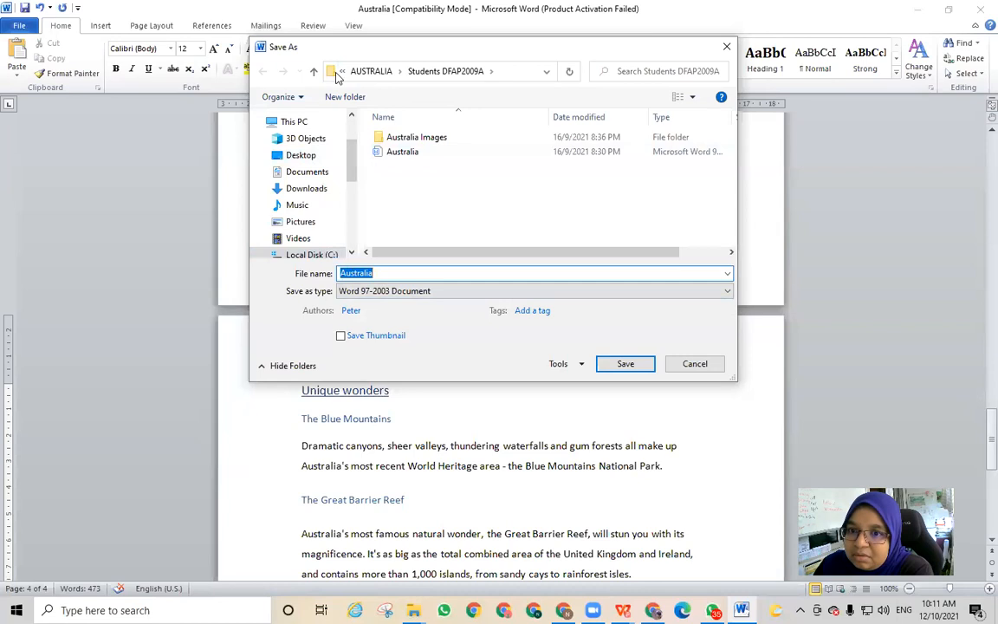
click(307, 171)
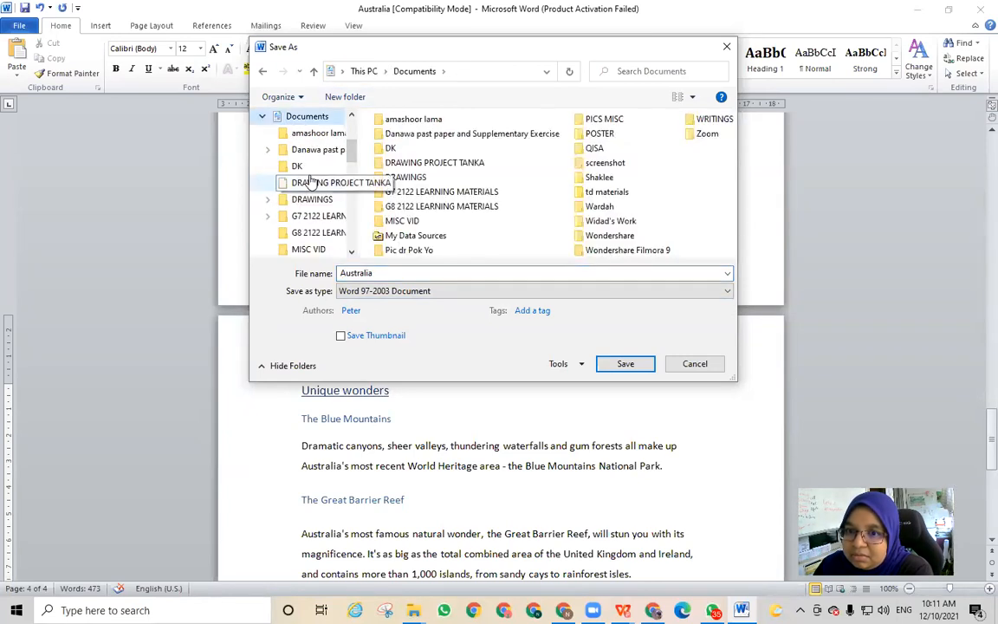
scroll(309, 178, down, 6)
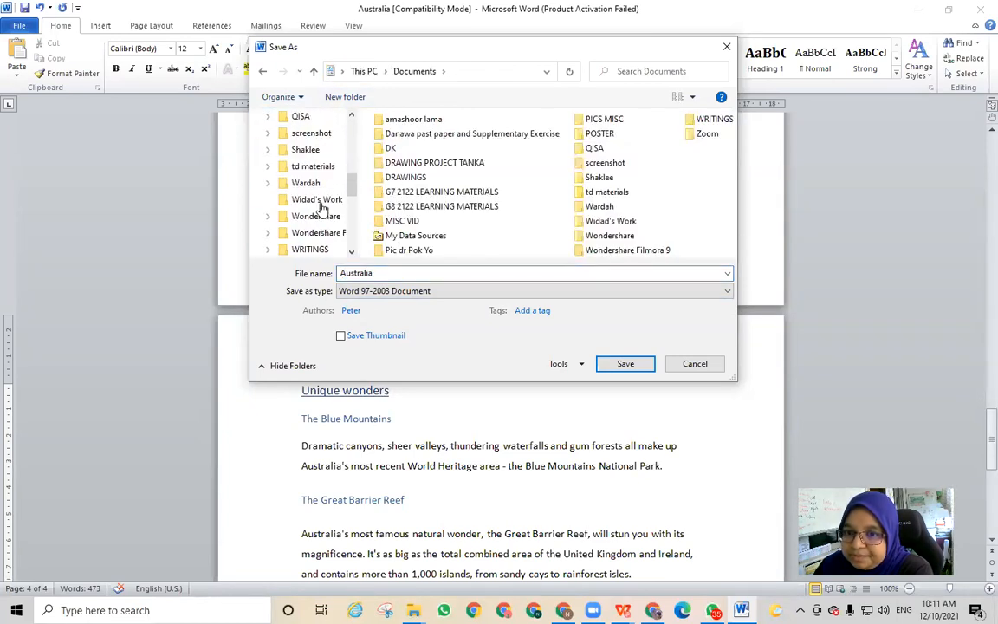
scroll(321, 211, down, 3)
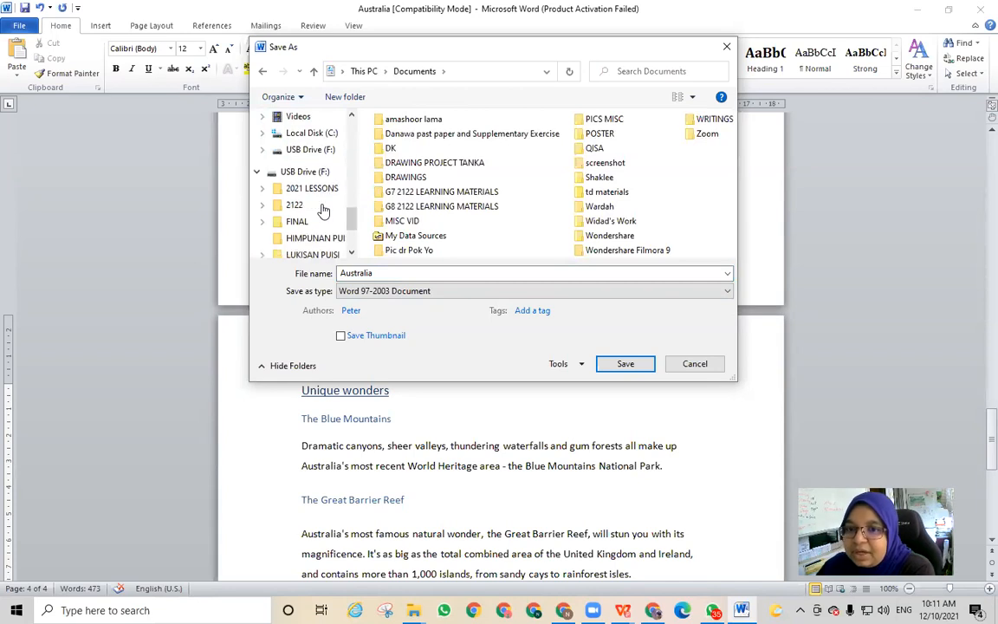
click(296, 205)
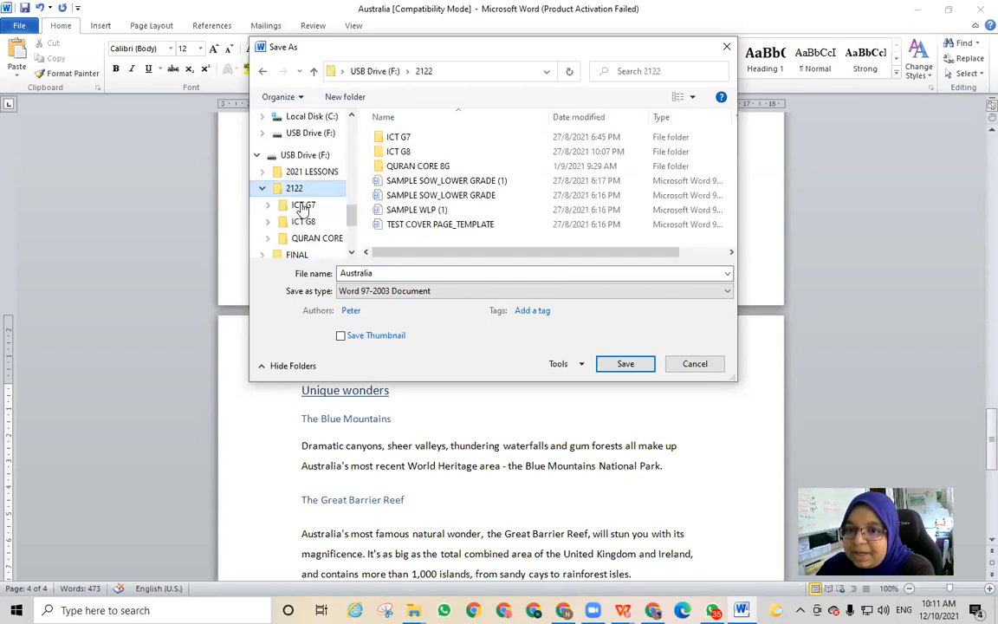
double_click(455, 139)
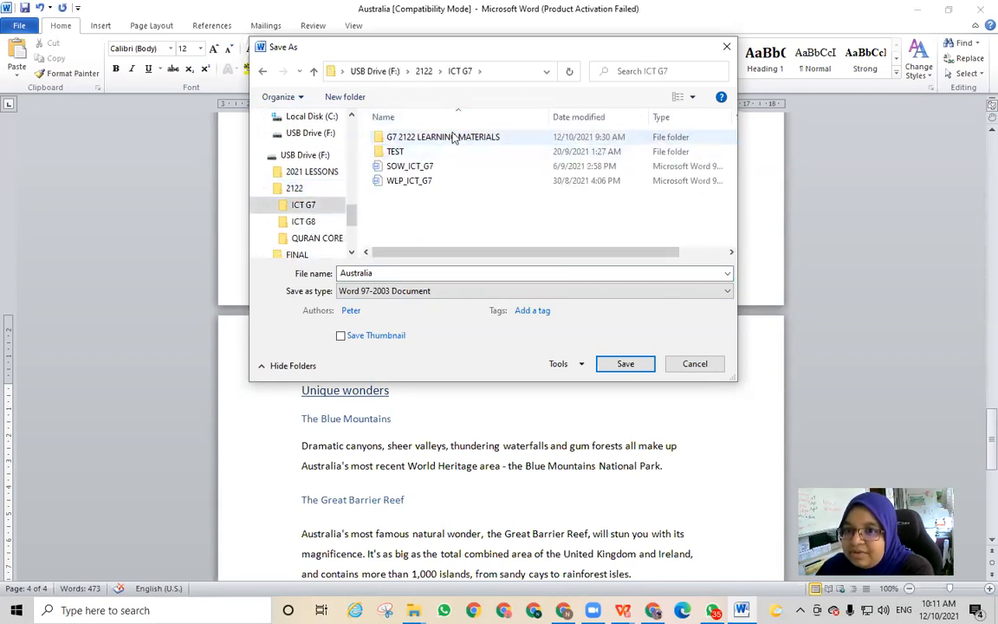
double_click(451, 136)
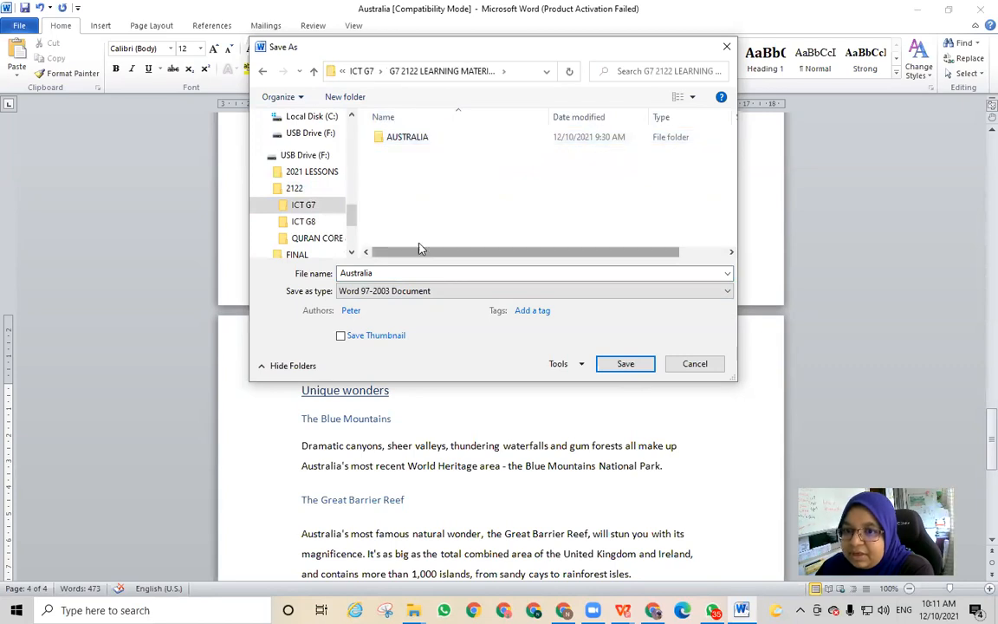
click(412, 142)
double_click(412, 142)
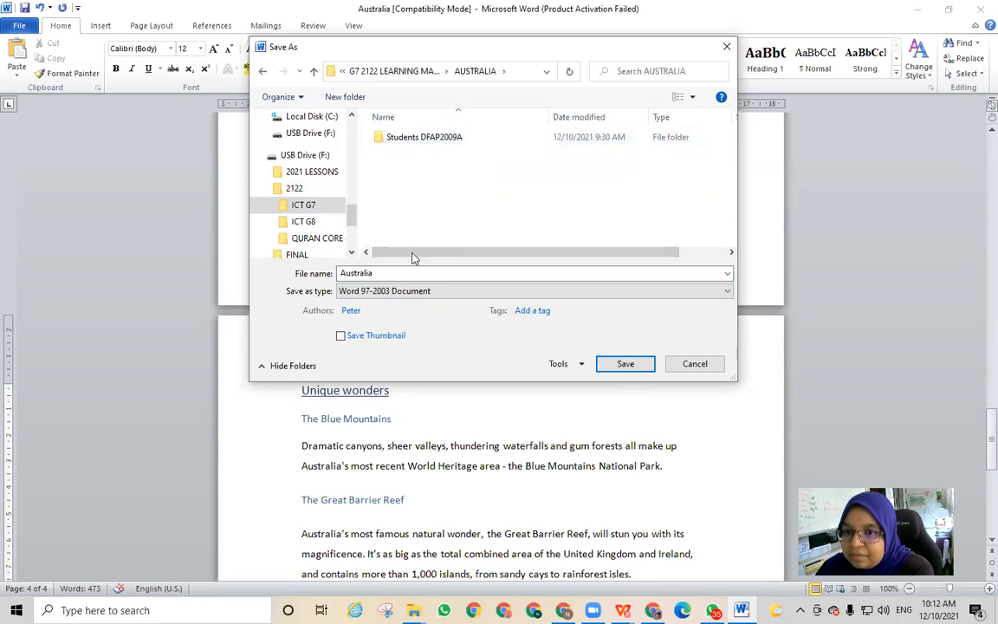
- Name the copy "Australia" followed by the teacher's title and name, and save it as a Word 97-2003 document
click(403, 274)
click(403, 275)
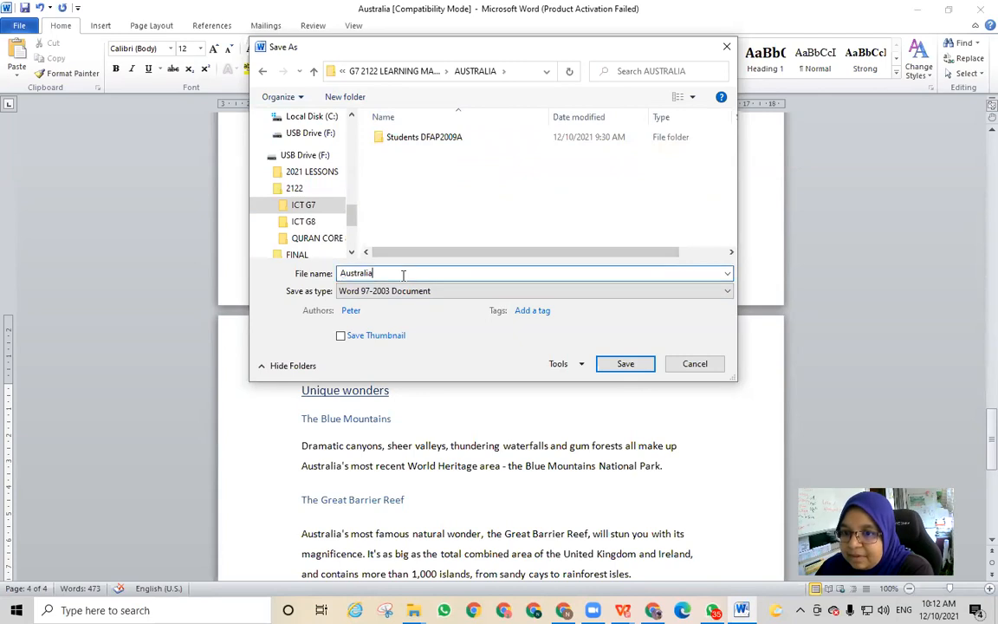
text(1)
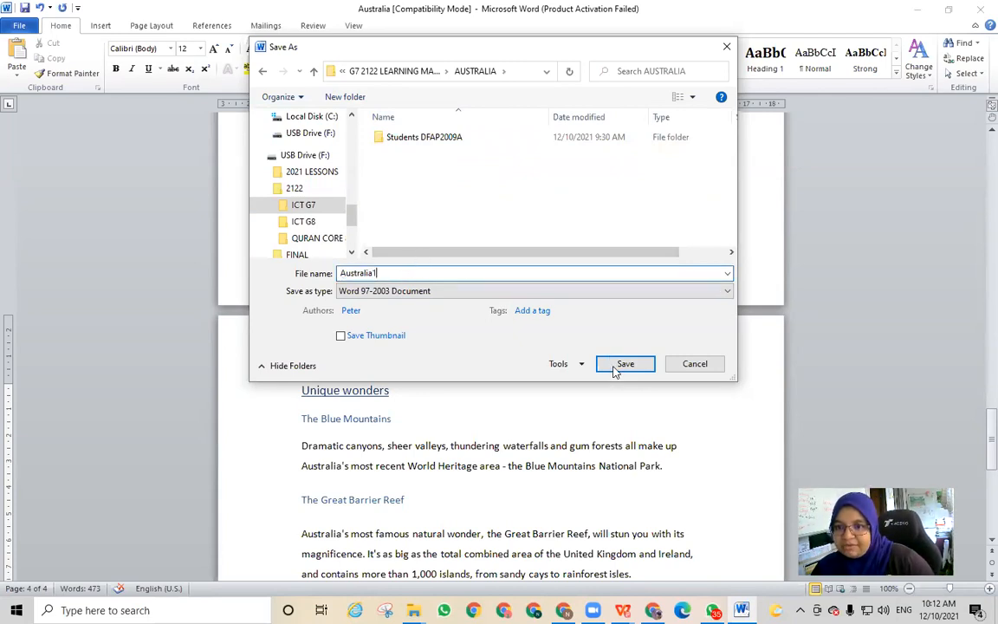
key(BackSpace)
text(Trnadia)
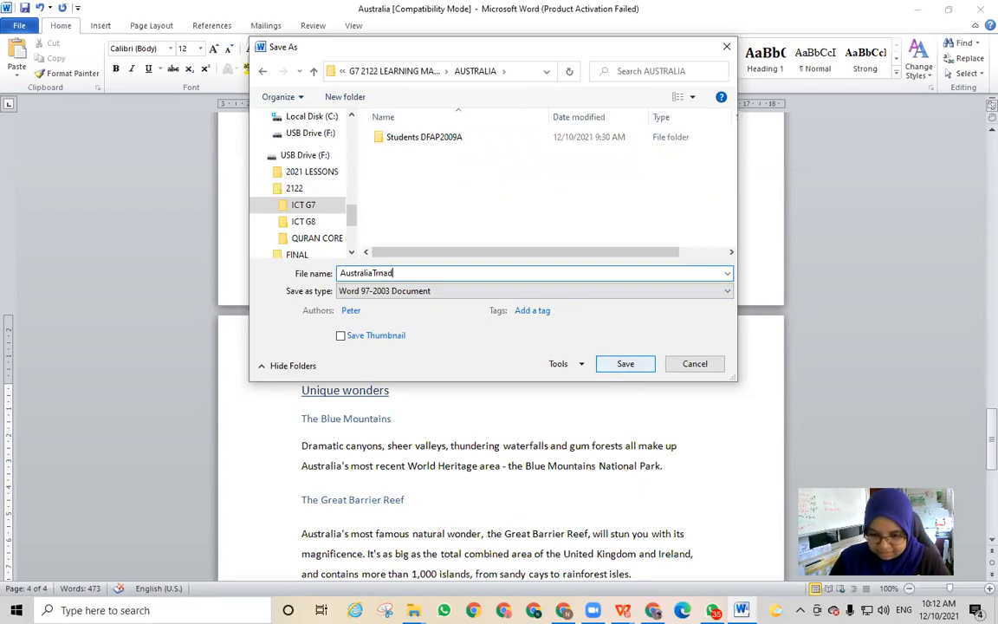
double_click(381, 276)
click(385, 274)
key(BackSpace)
text(Nadia)
click(625, 363)
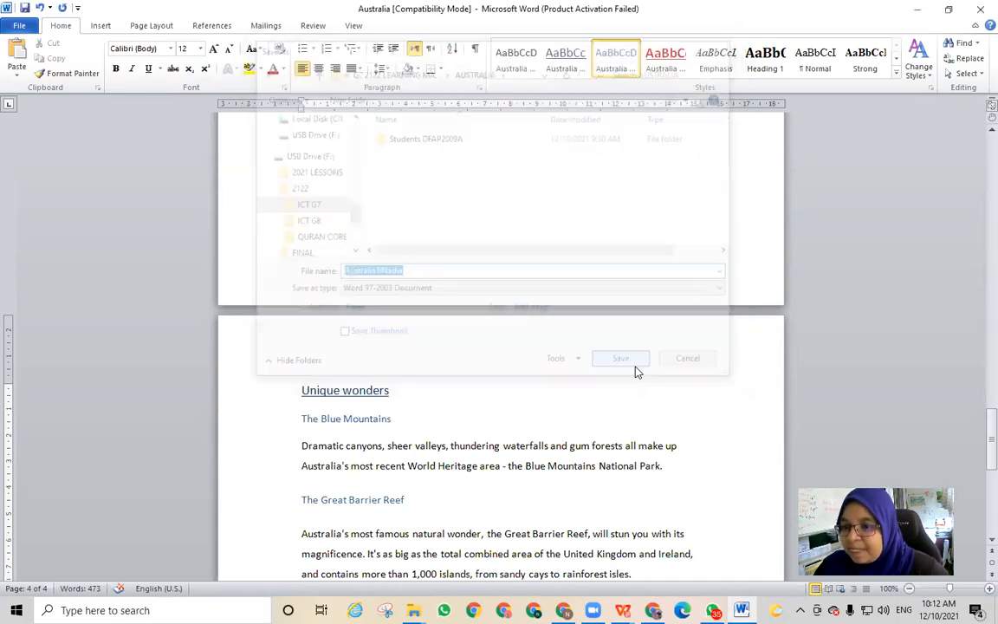
- Remove the trailing underlined blank space after the Population and Principal Cities headings
scroll(669, 375, up, 3)
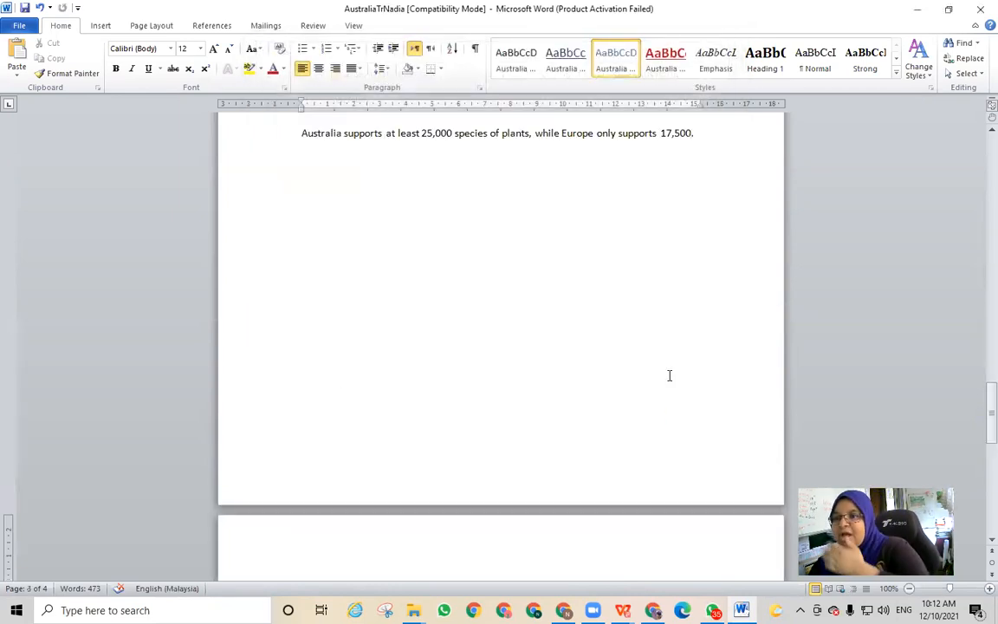
scroll(668, 375, up, 6)
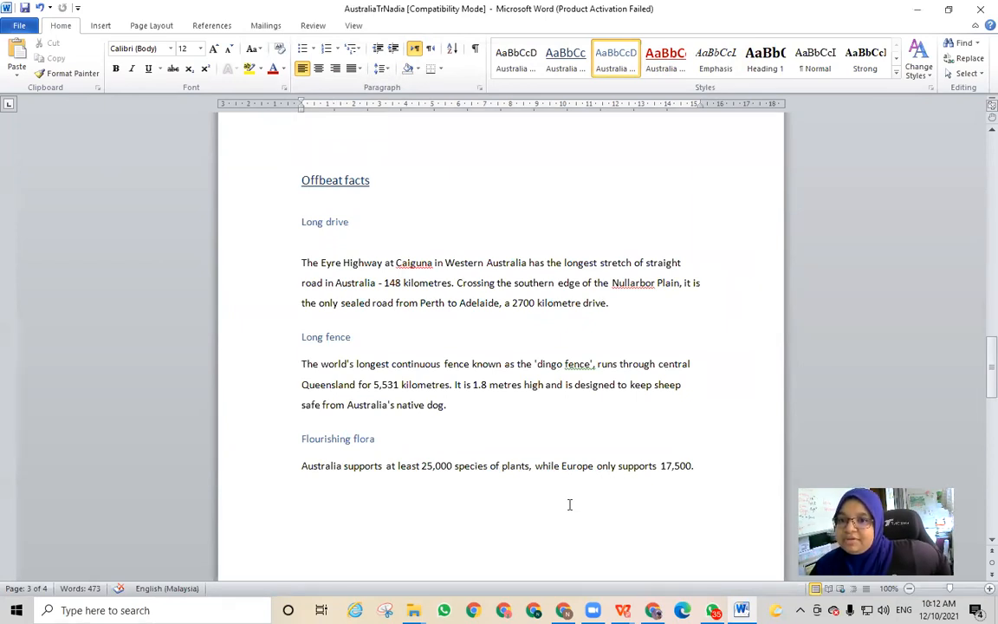
scroll(584, 392, up, 10)
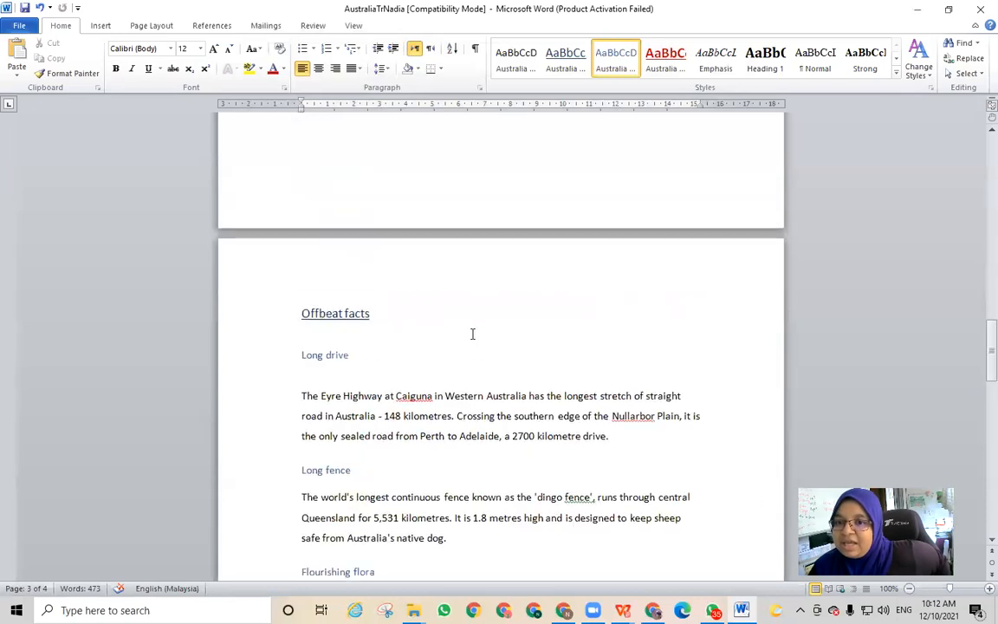
scroll(437, 377, up, 5)
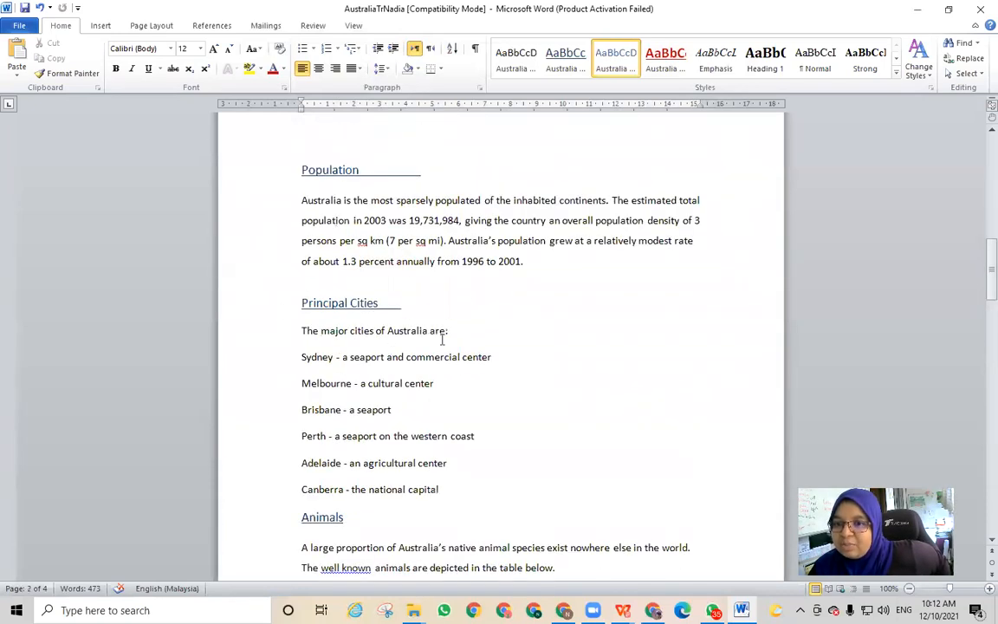
click(429, 270)
key(BackSpace)
key(BackSpace)
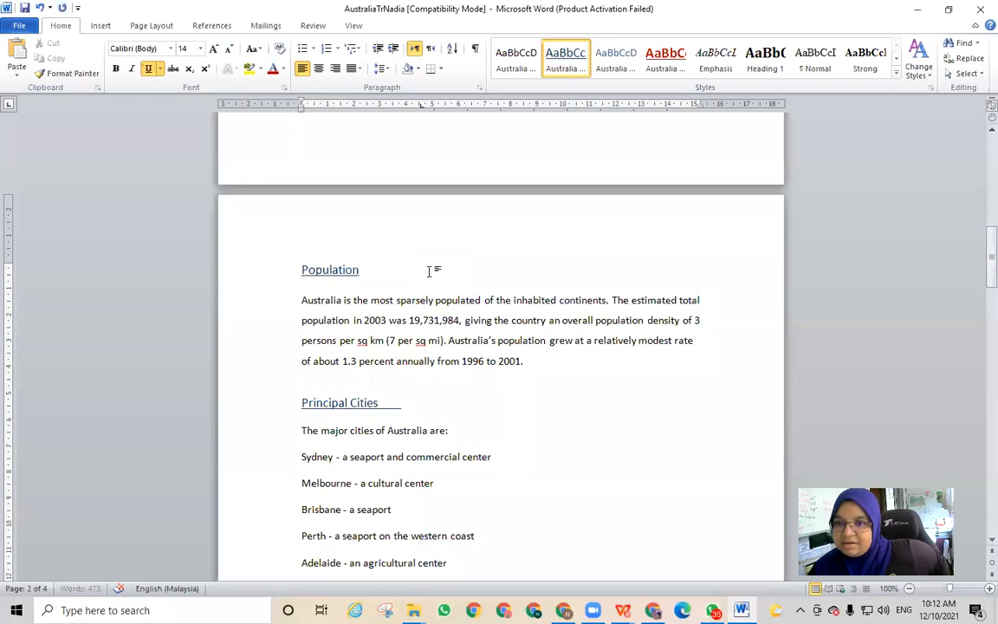
text(n)
click(407, 403)
key(BackSpace)
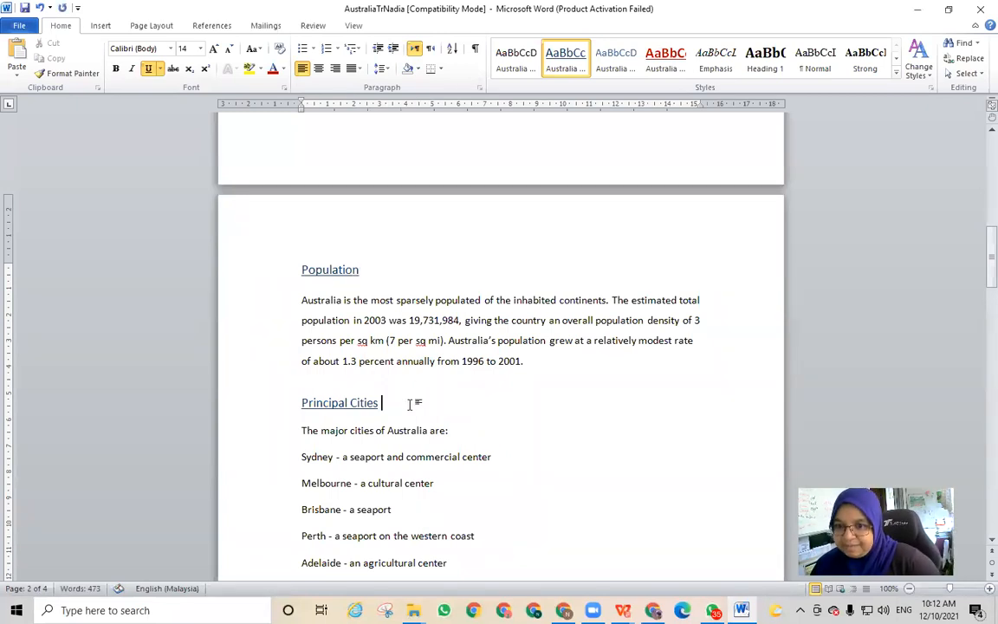
- Try applying the Australia Body style to the Principal Cities heading and undo it
scroll(409, 404, down, 7)
scroll(399, 416, down, 8)
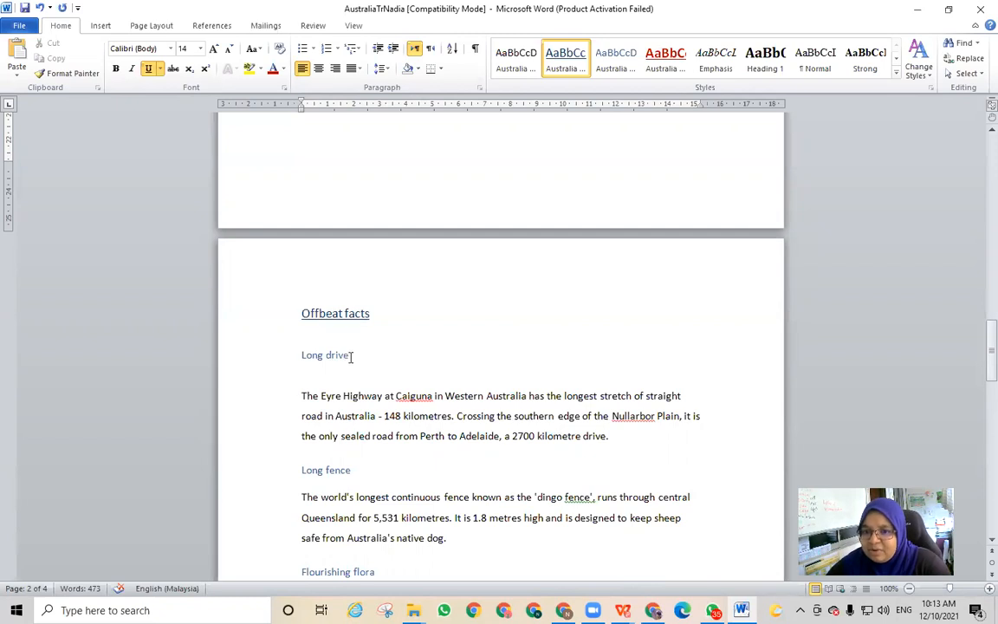
scroll(325, 352, down, 5)
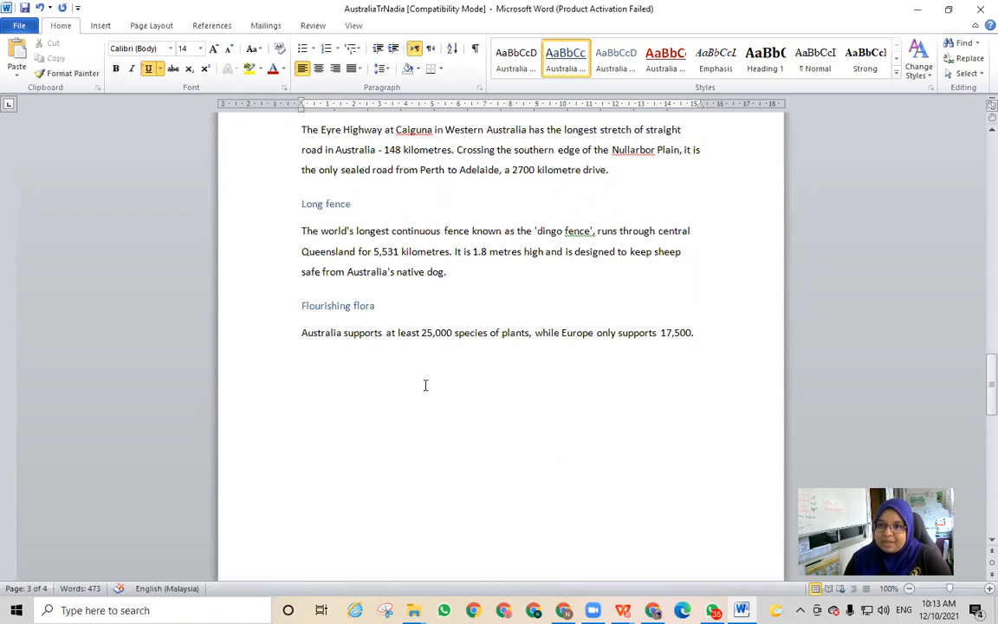
click(525, 70)
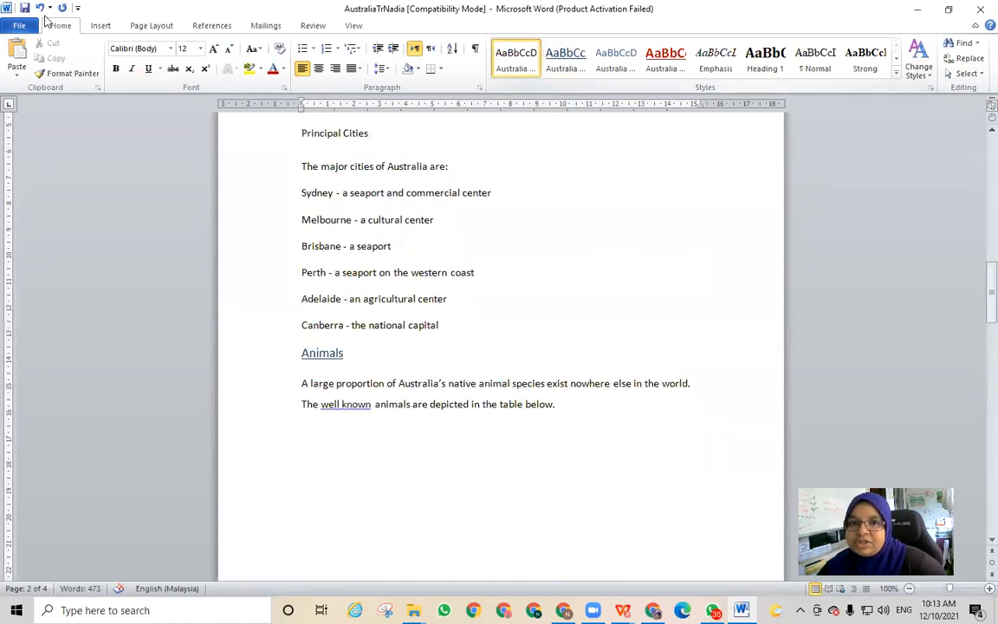
click(40, 7)
key(BackSpace)
- Modify the Australia Body style so its paragraph alignment is Justified
click(570, 192)
right_click(526, 62)
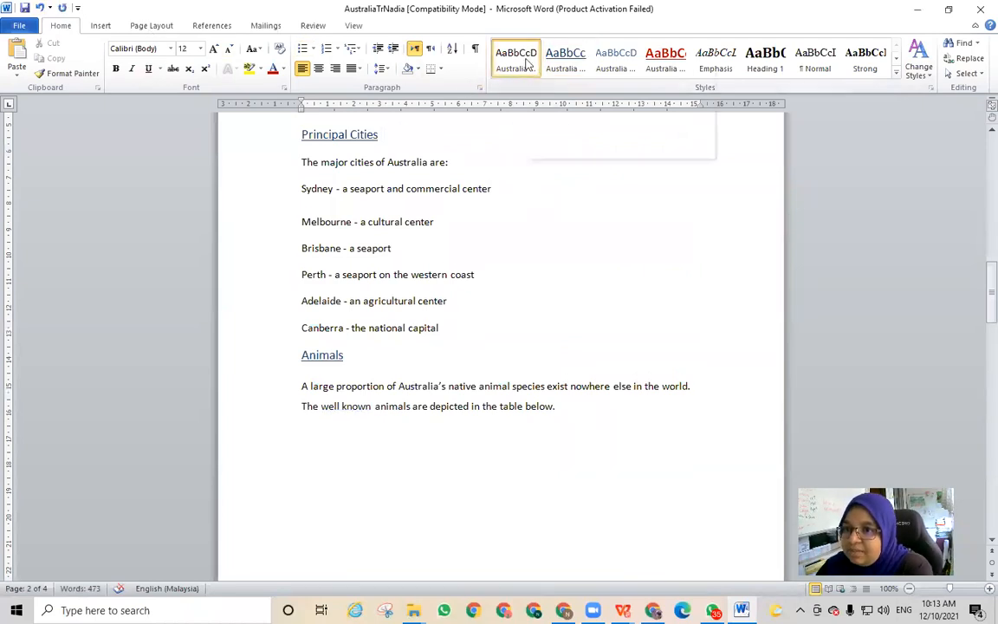
click(557, 84)
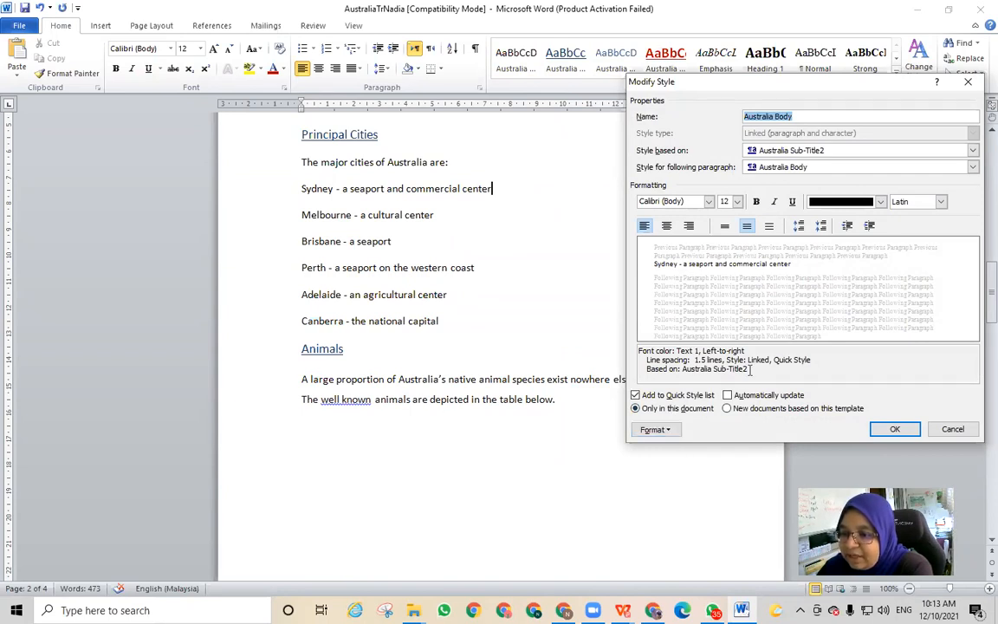
click(655, 429)
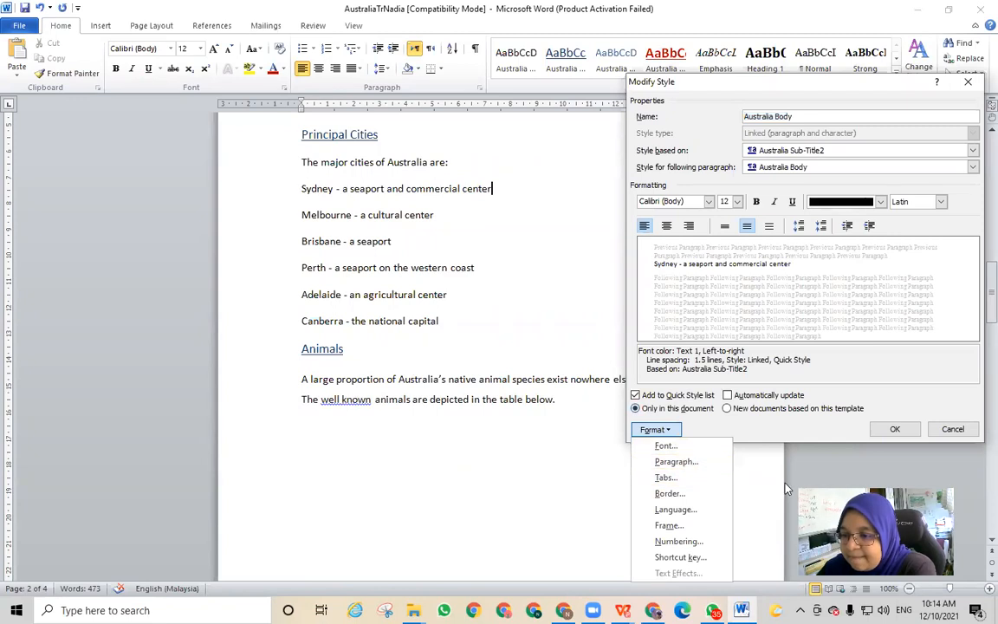
click(707, 463)
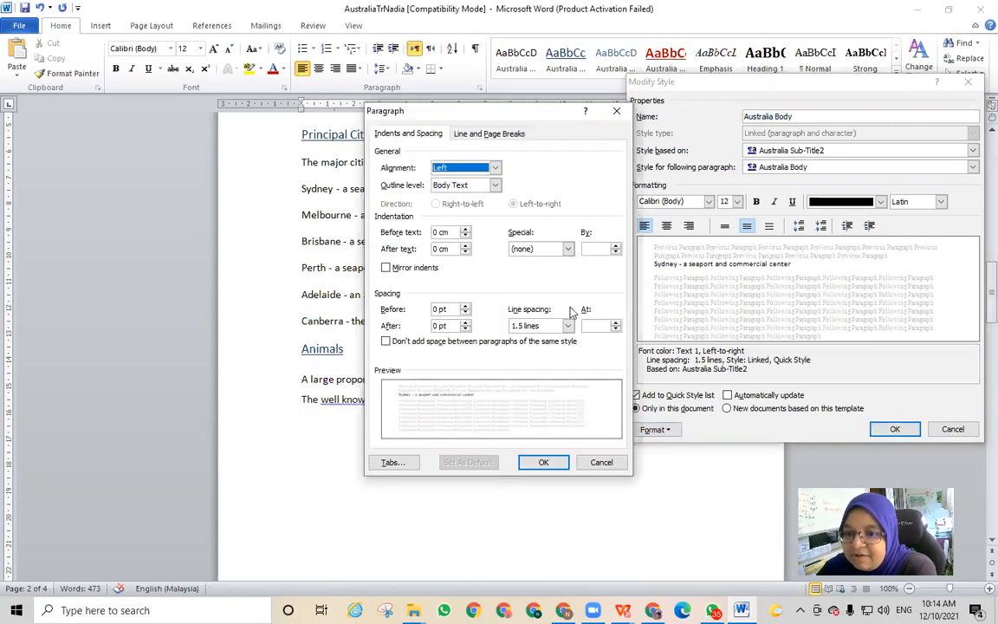
click(496, 168)
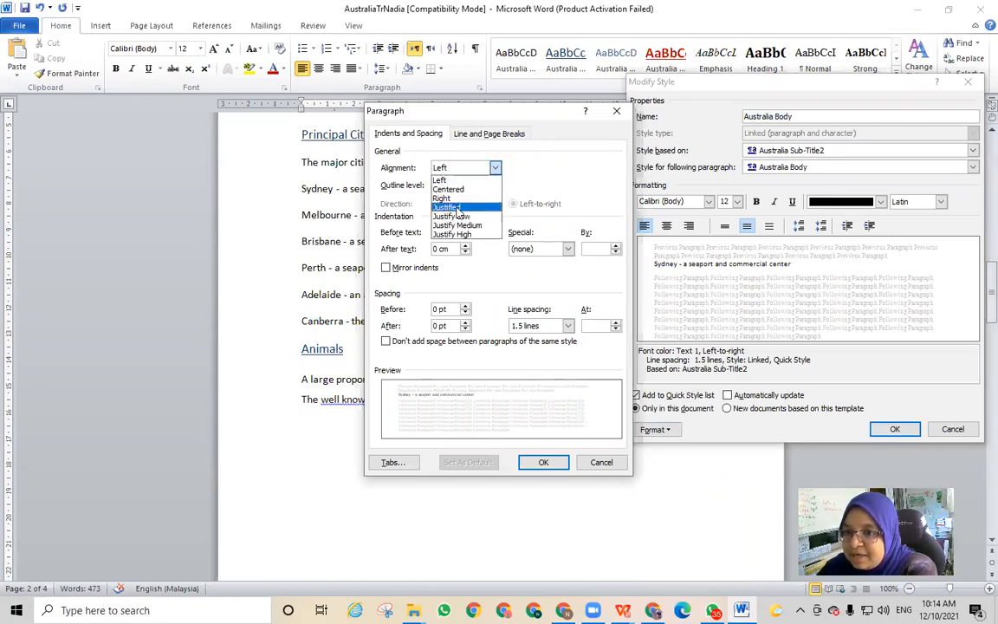
click(458, 208)
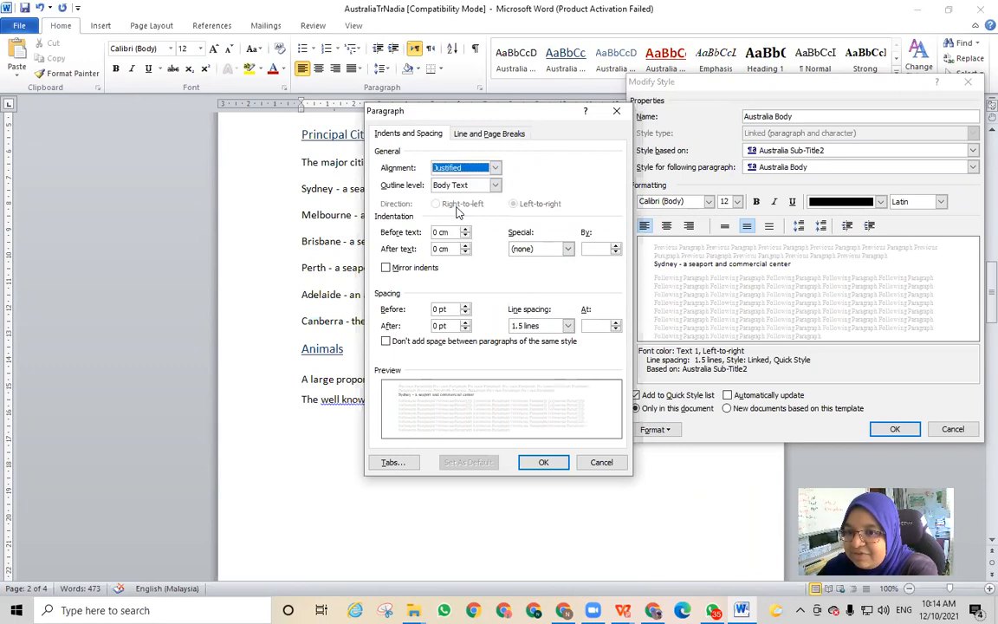
click(543, 462)
click(892, 429)
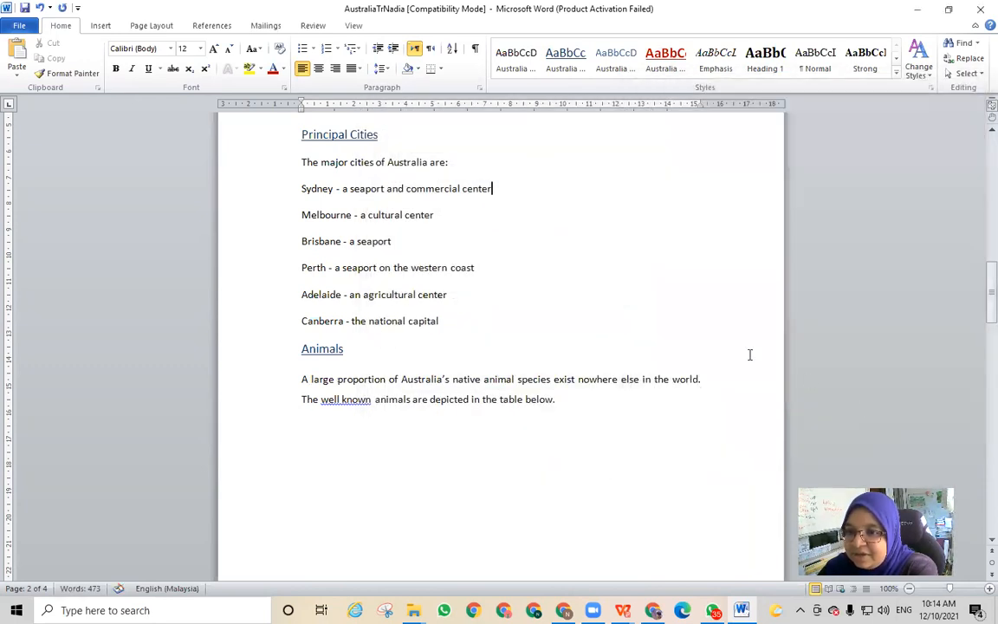
- Centre the Eyre Highway paragraph under the Long drive heading
scroll(599, 335, up, 5)
scroll(680, 277, down, 14)
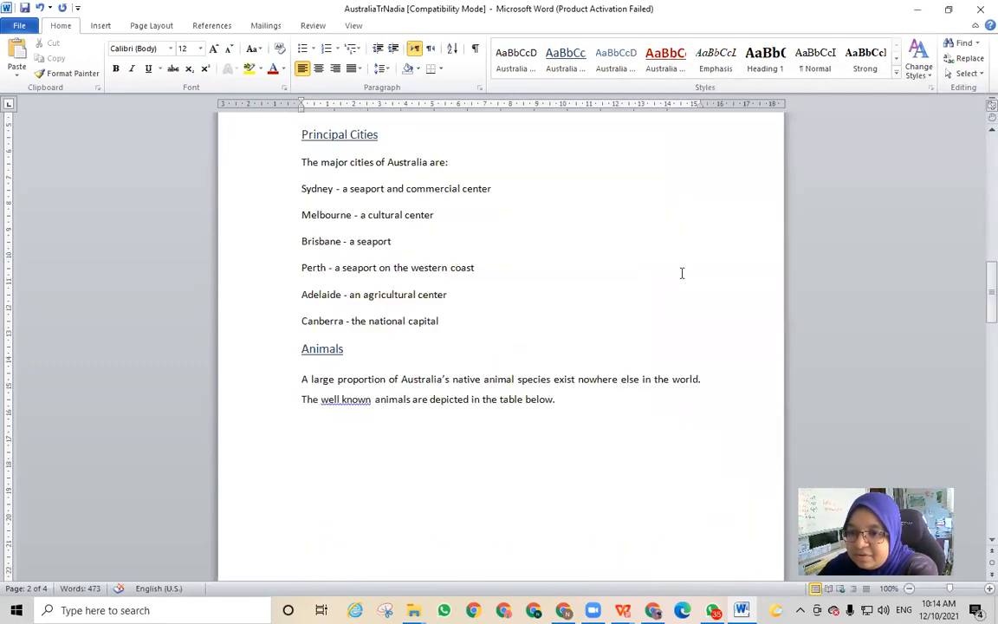
scroll(685, 303, down, 2)
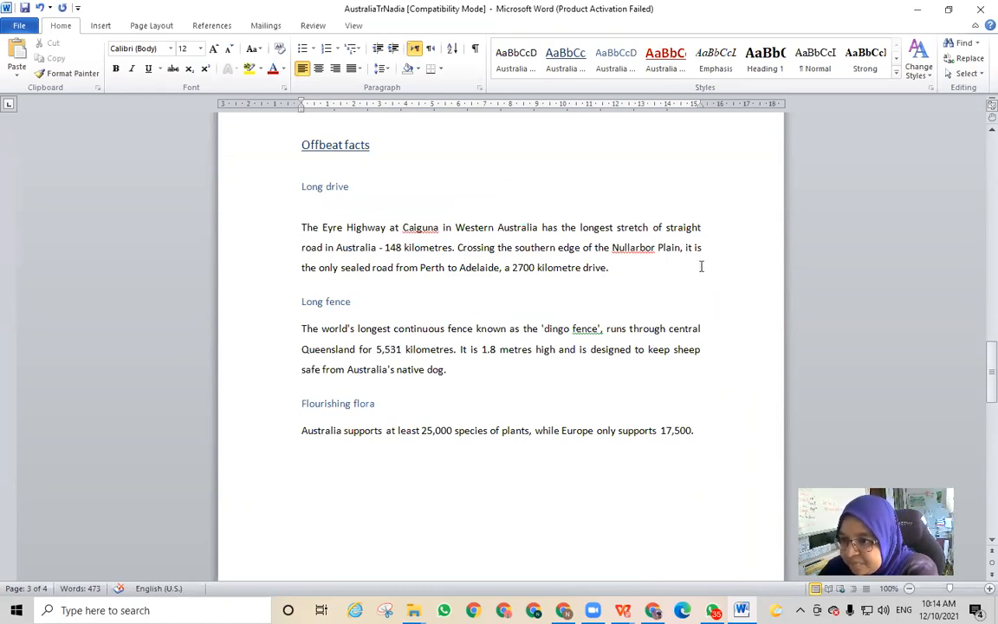
drag(610, 270, 305, 227)
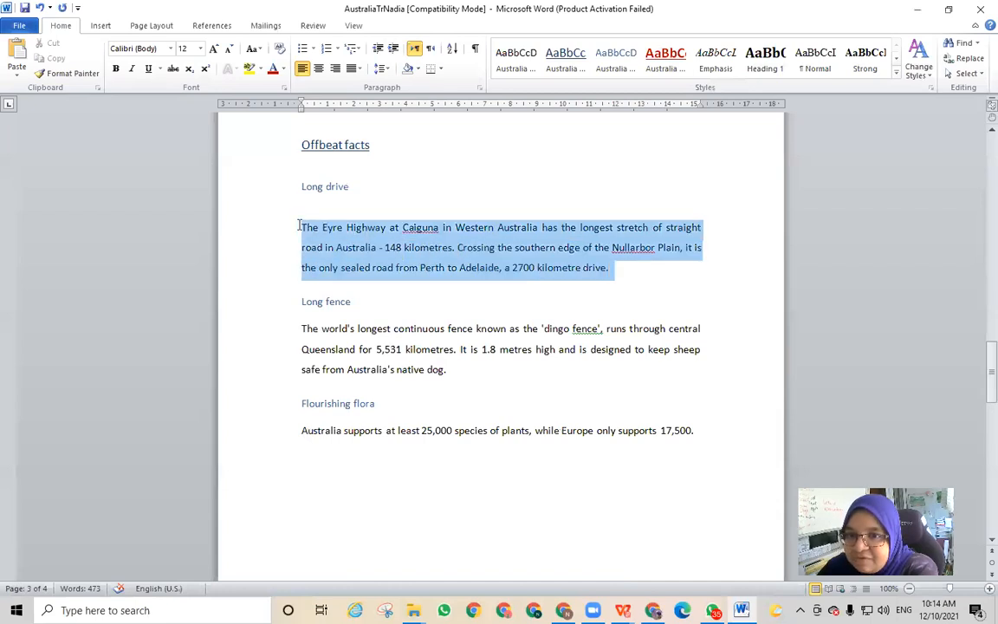
click(318, 68)
click(537, 293)
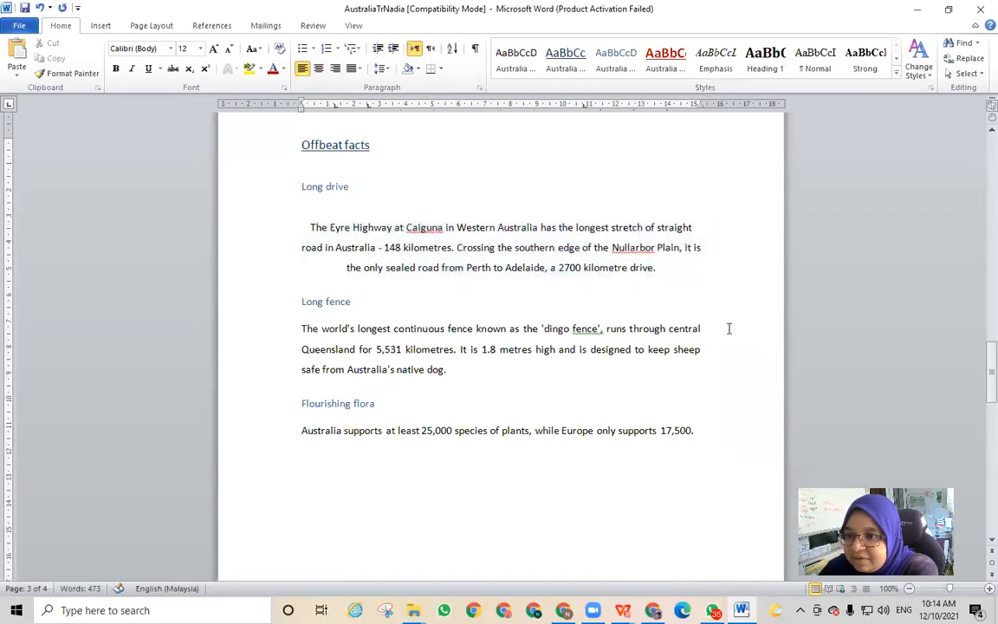
- Try left alignment on the Eyre Highway paragraph under Long drive, and make it justified instead
drag(660, 269, 303, 226)
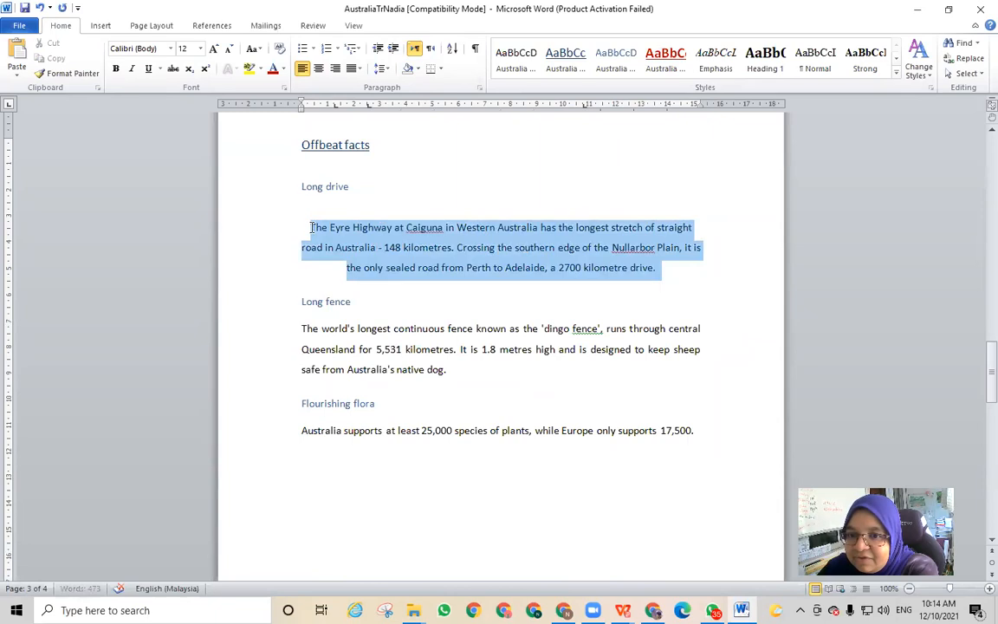
click(302, 69)
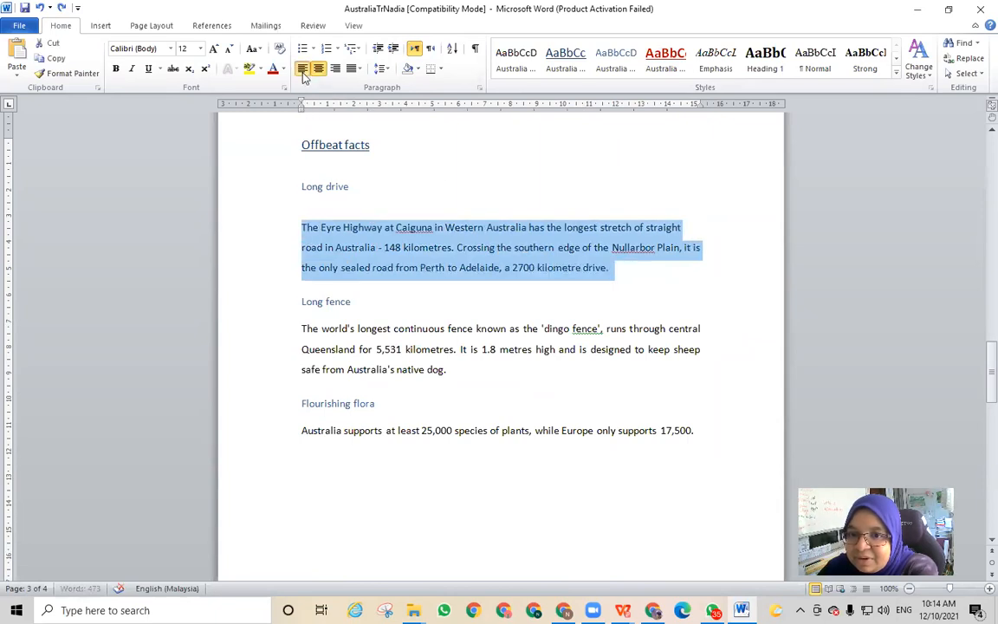
click(631, 269)
drag(630, 270, 273, 225)
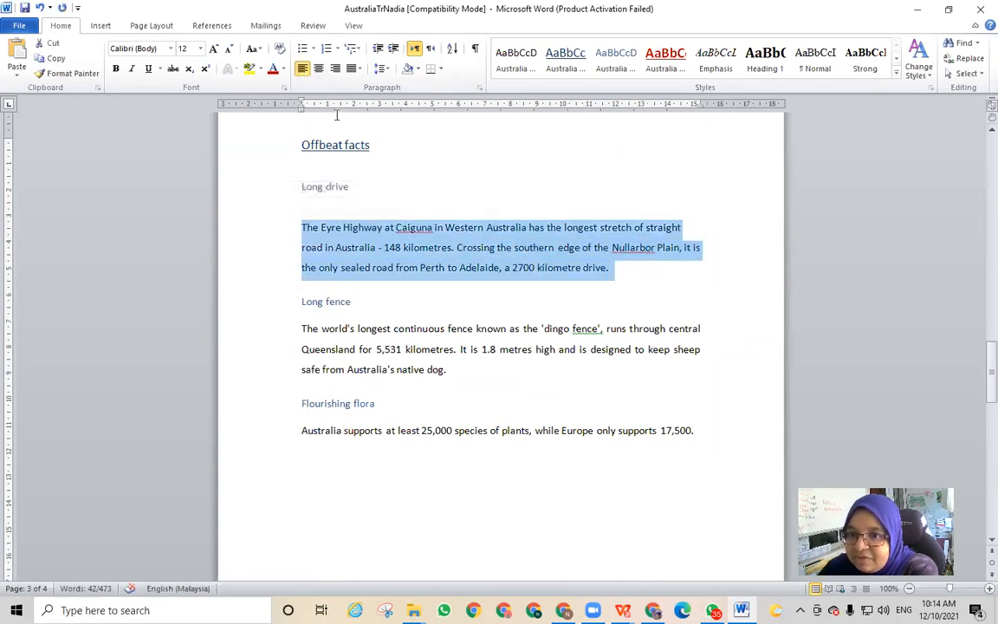
click(335, 69)
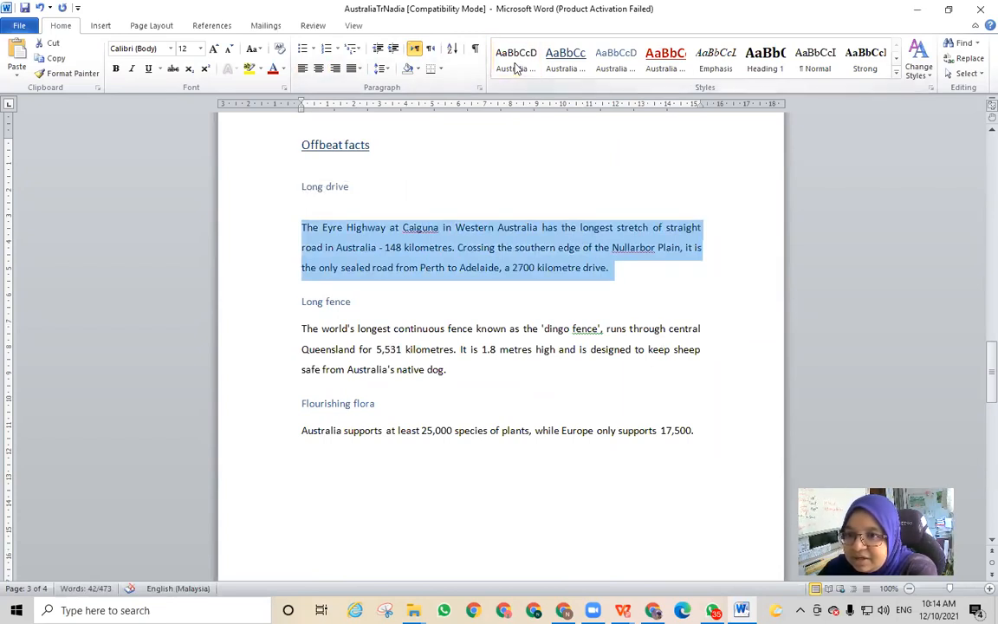
click(700, 329)
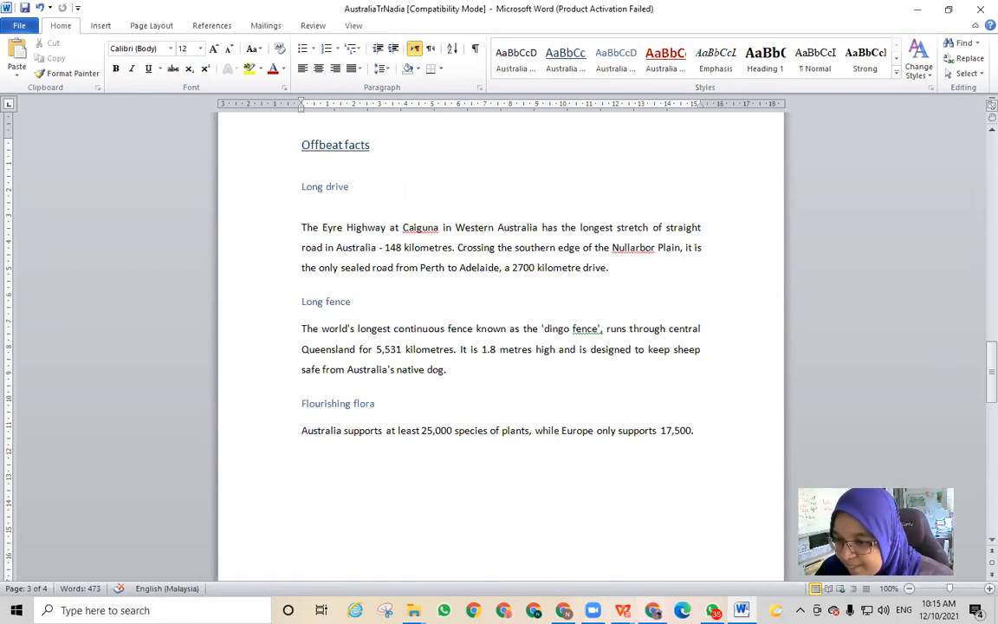
- Switch to Edmodo in the browser and start a new assignment for the ICT 7F 2122 class
key(alt+Tab)
scroll(622, 346, down, 4)
scroll(621, 346, down, 4)
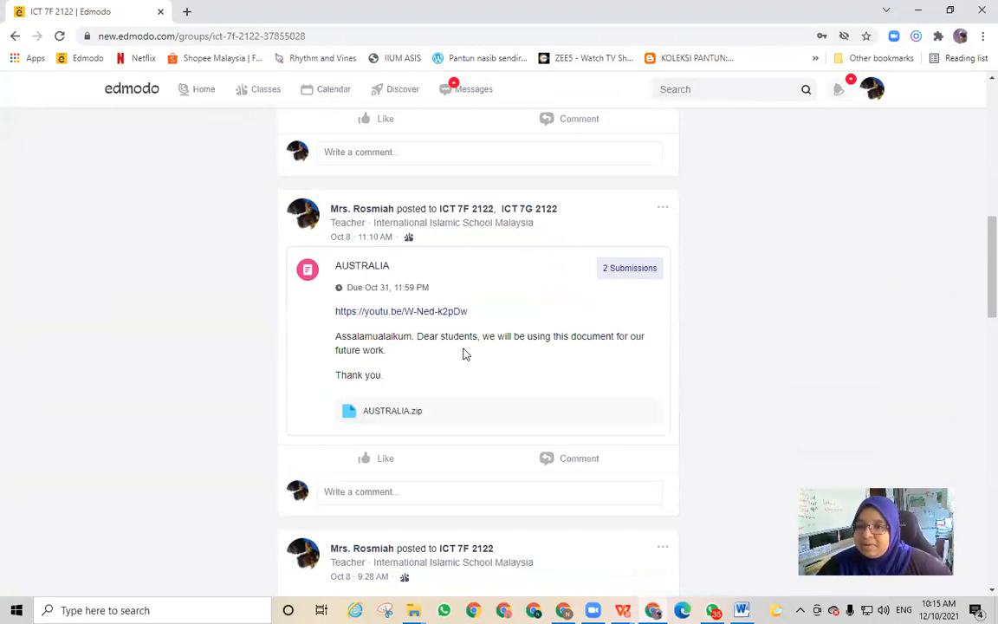
scroll(463, 354, up, 10)
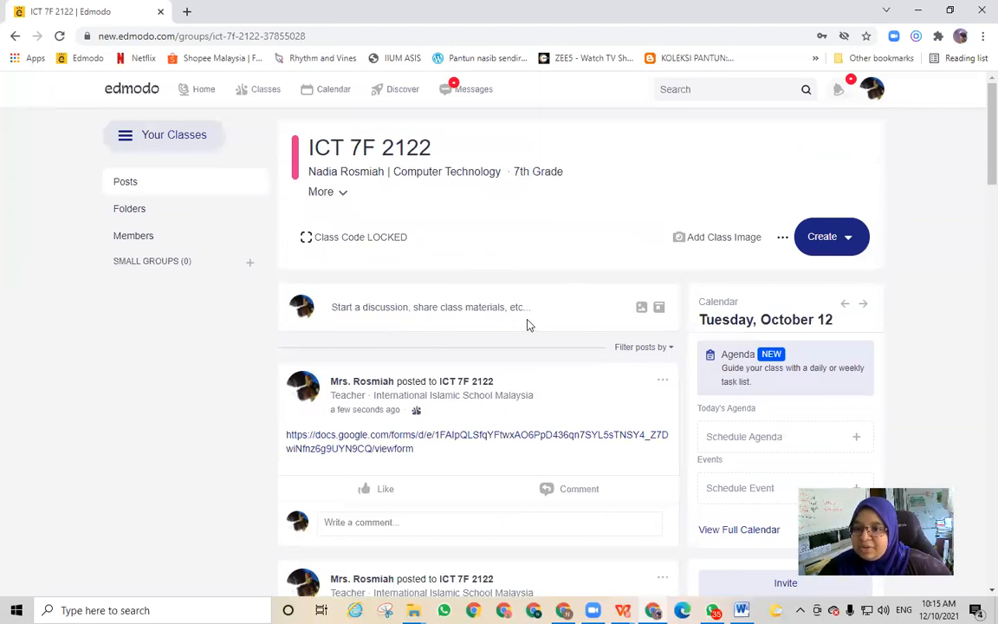
click(851, 238)
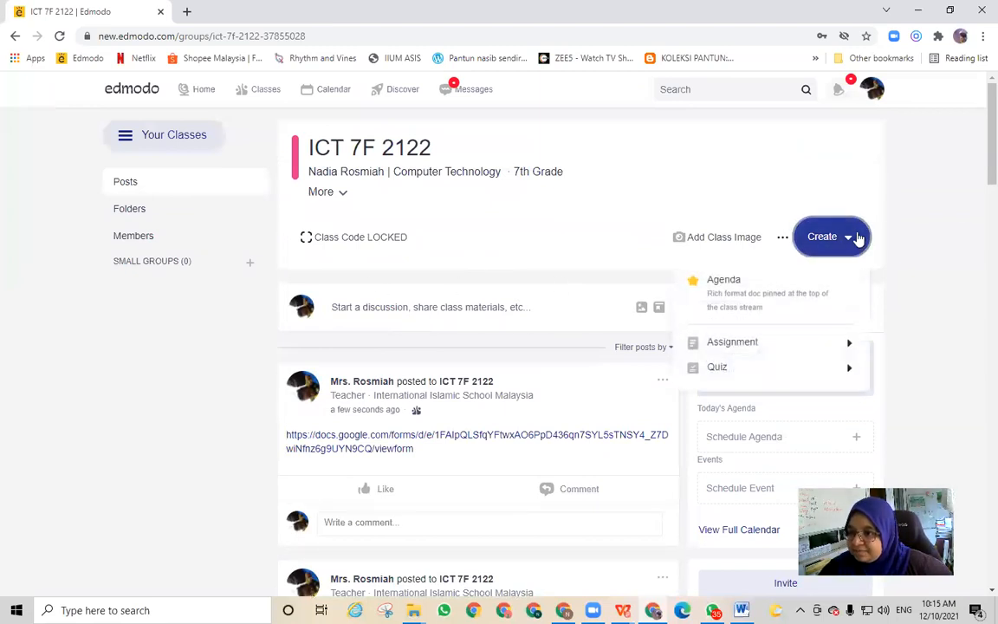
mouse_move(766, 352)
click(935, 355)
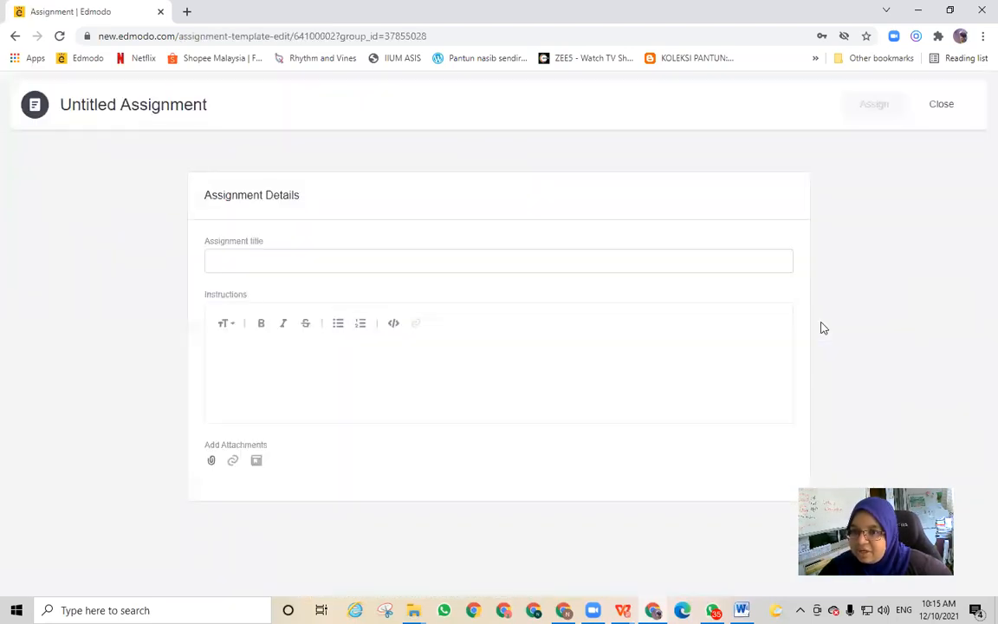
- Title the assignment "AUSTRALIA REVISION: 1"
click(329, 258)
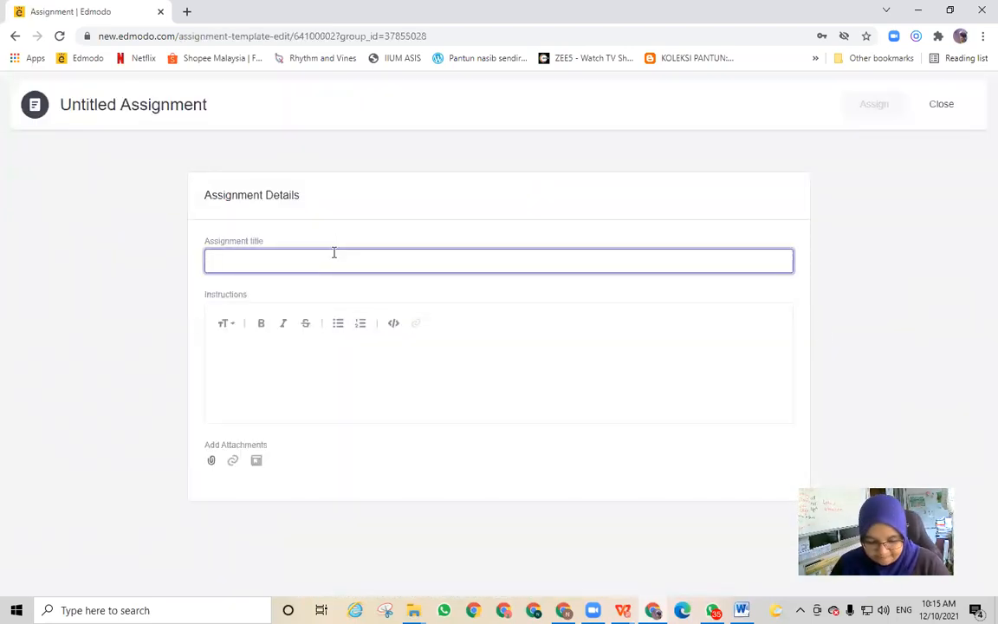
text(AUSTRALIA REVISI)
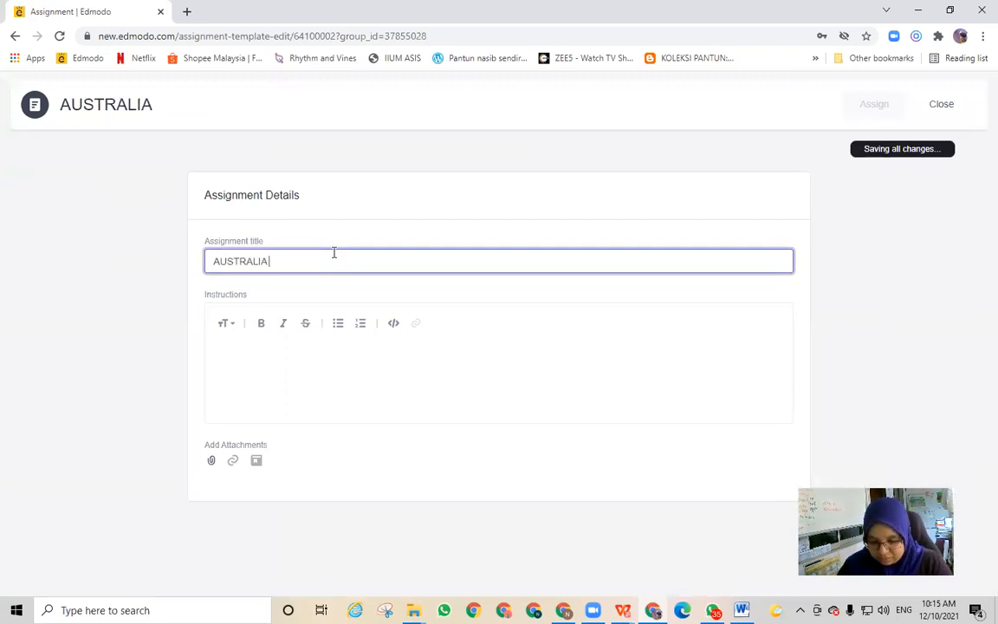
text(OM)
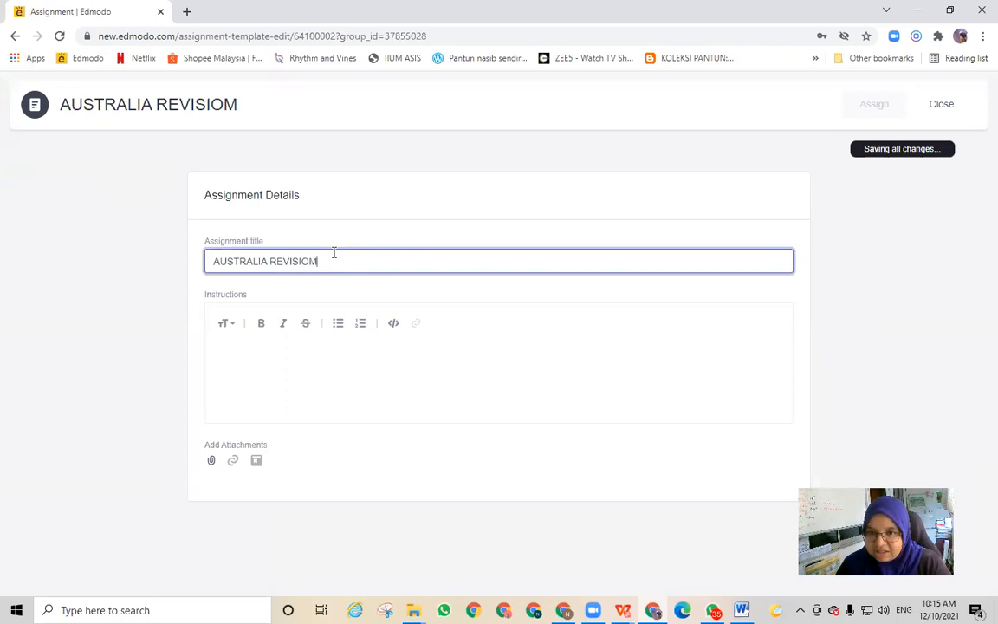
key(BackSpace)
text(N)
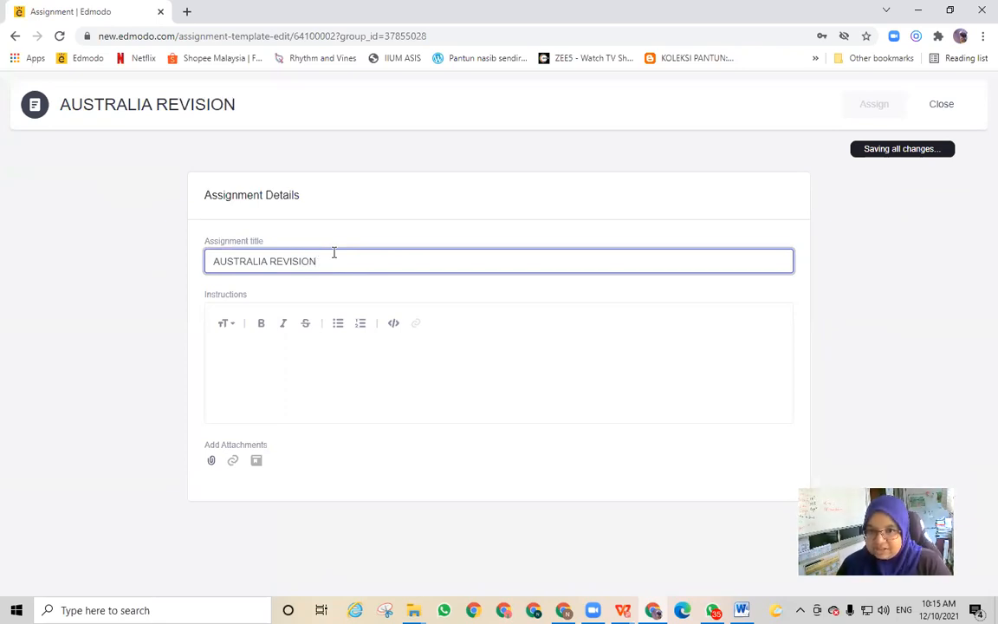
text(: 1)
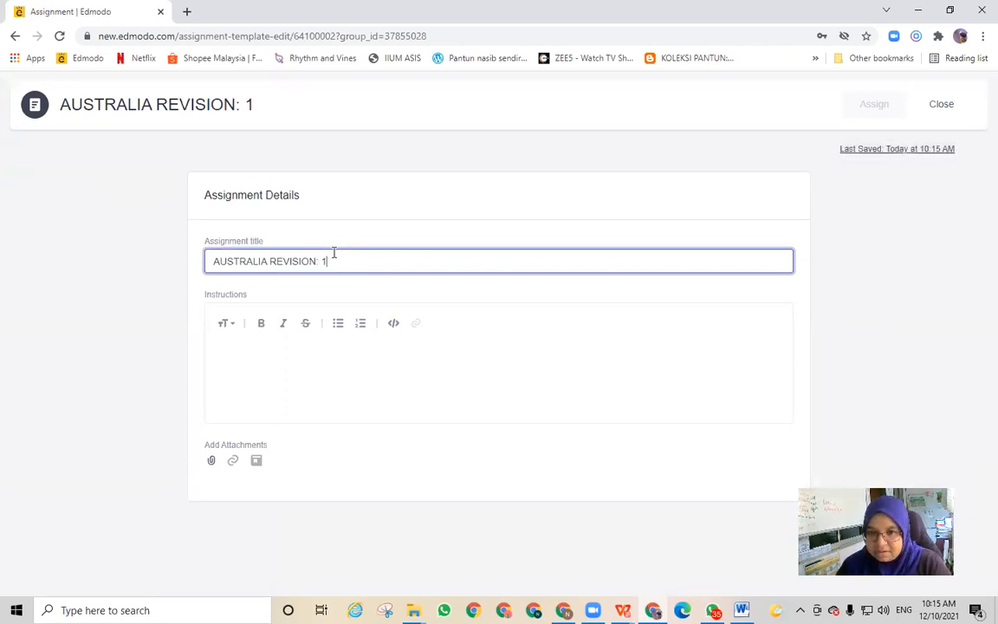
- Enter "Follow my instructions in the video." as the assignment's instructions
click(312, 363)
text(Follow my instructions )
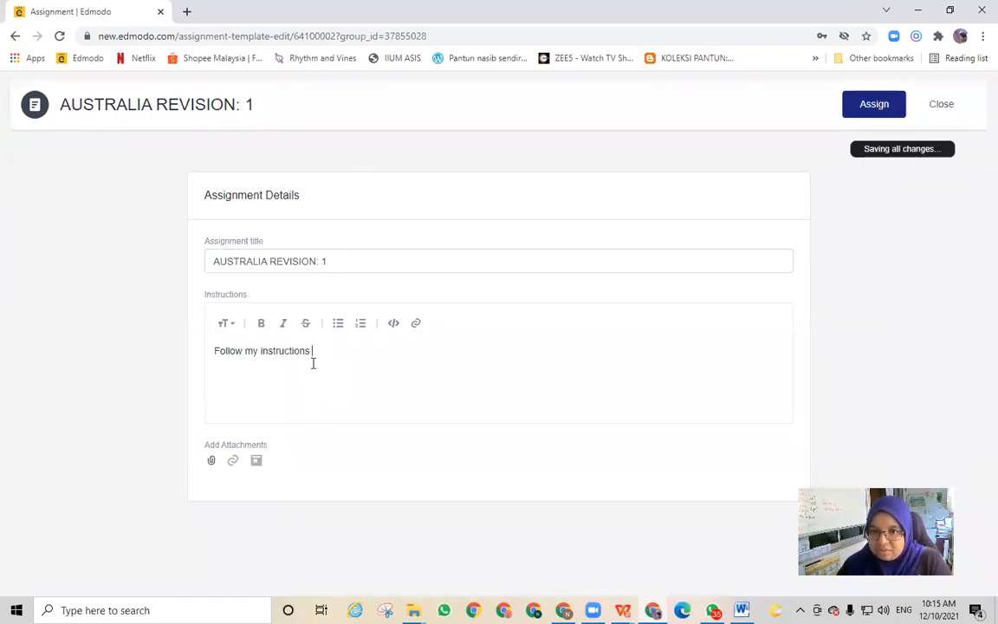
text(in t)
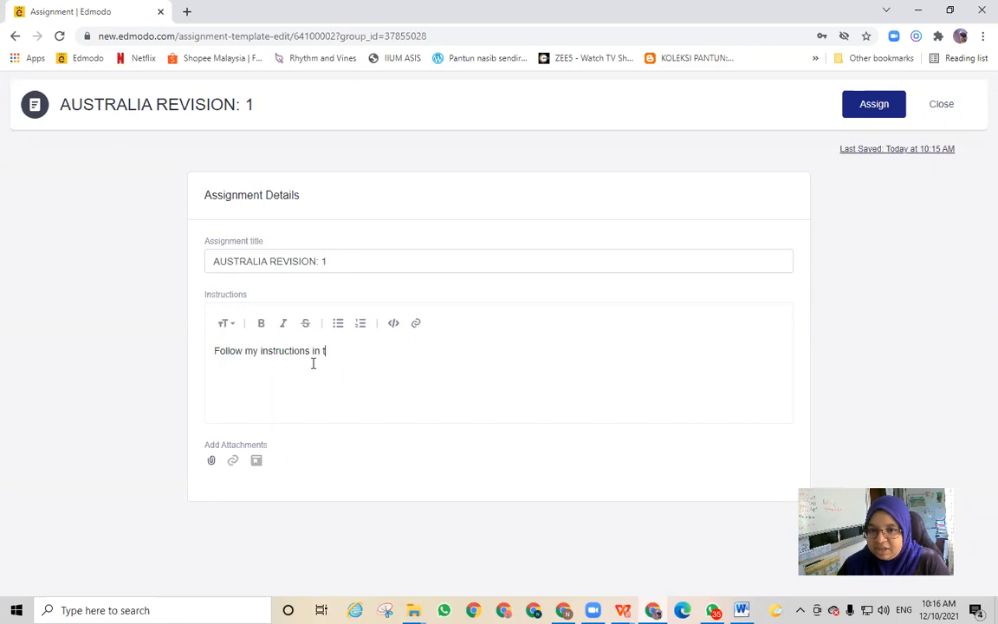
text(he )
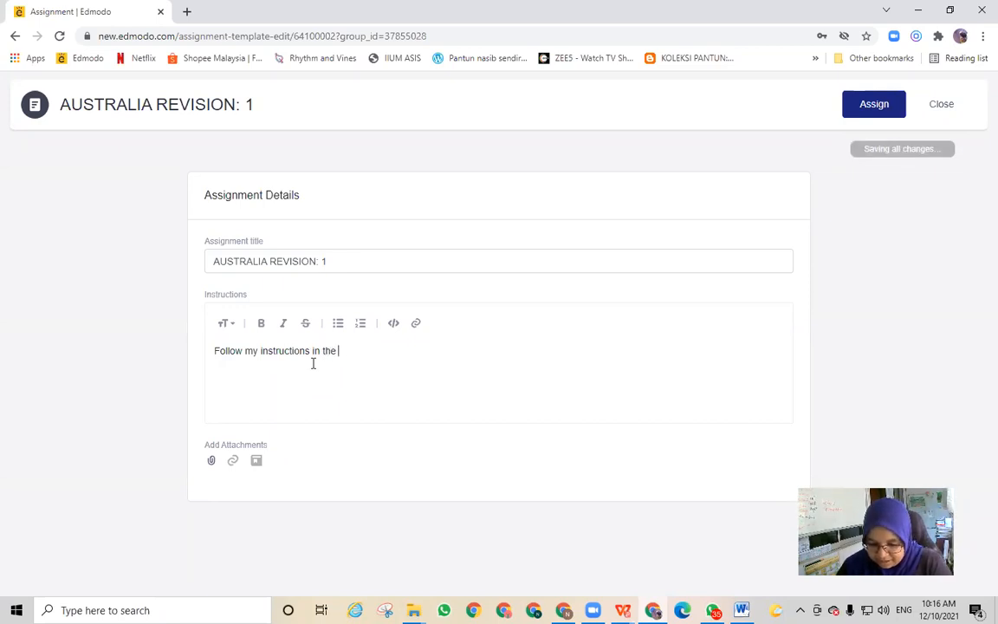
text(video)
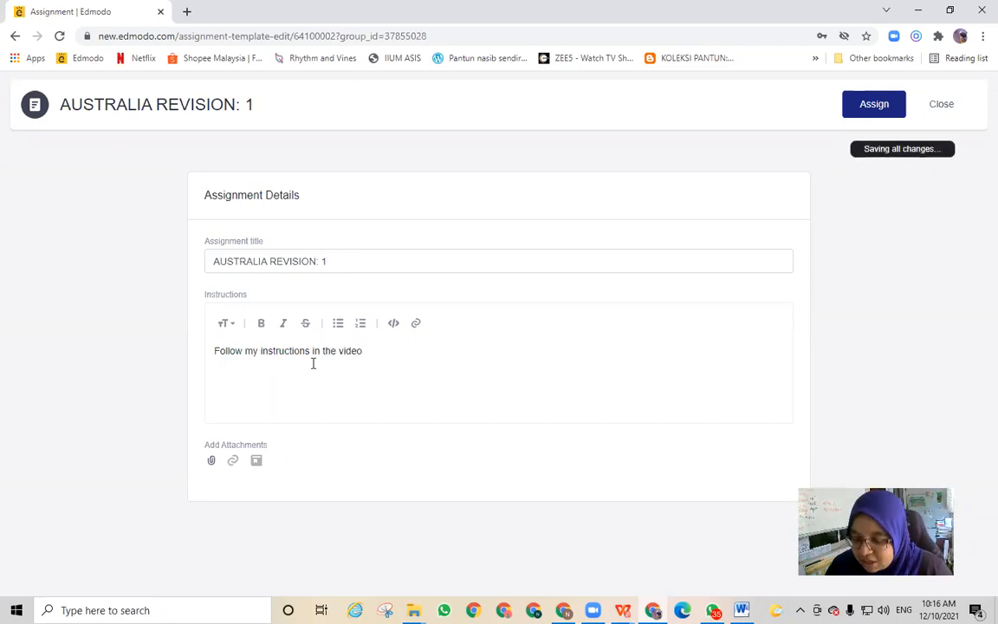
text(.)
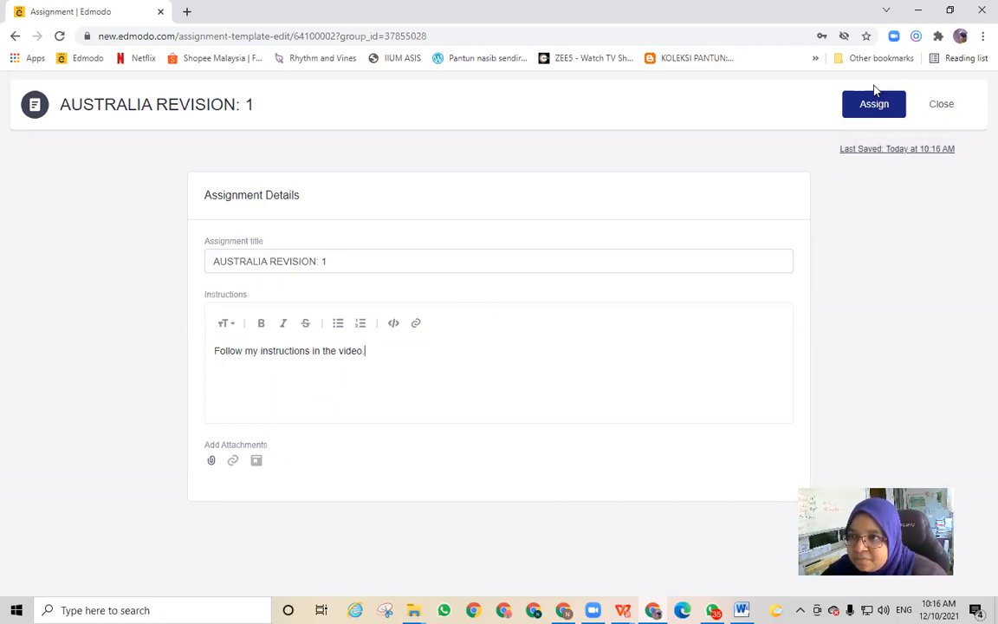
- Assign the revision task to ICT 7G 2122 as well as ICT 7F 2122, with the due date 10/15/2021
click(854, 105)
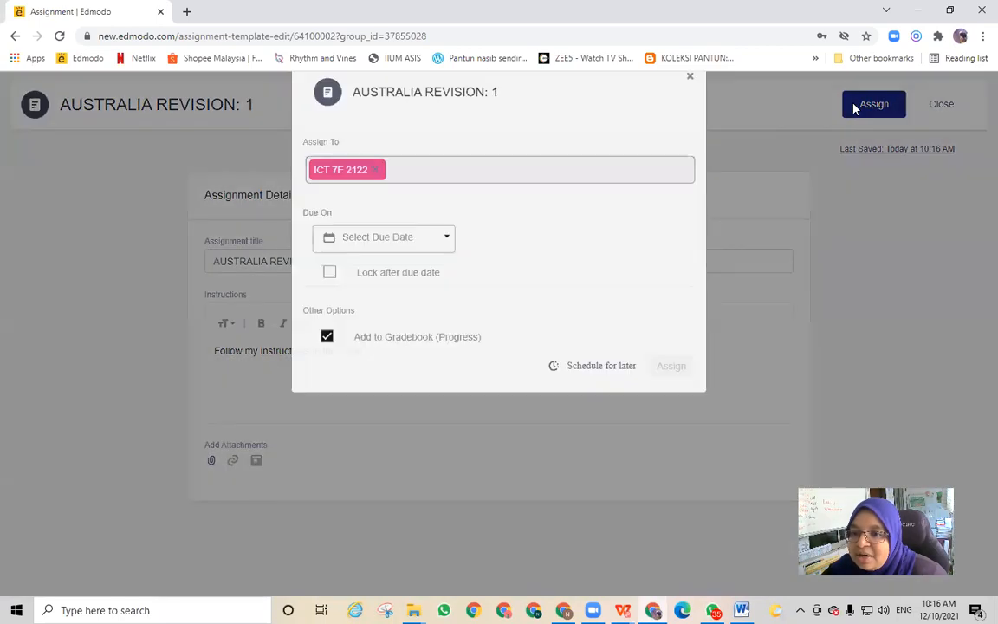
click(446, 203)
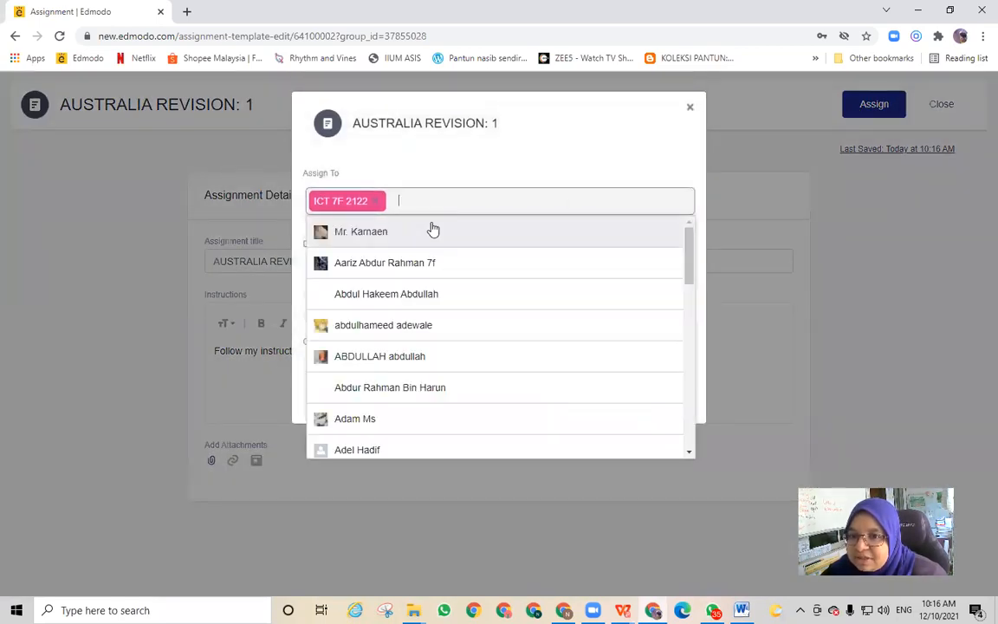
text(7g)
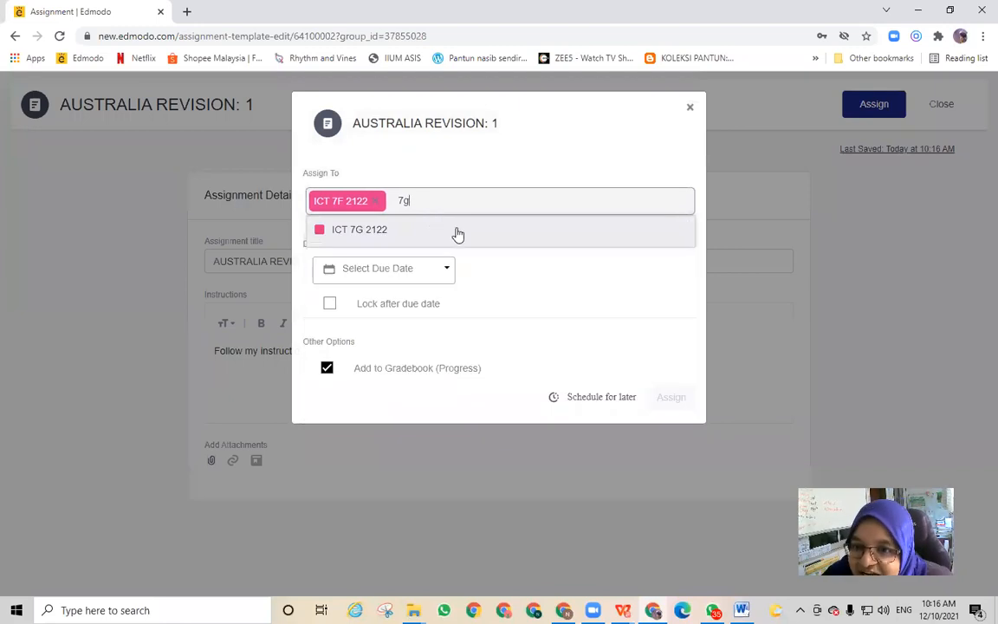
click(457, 234)
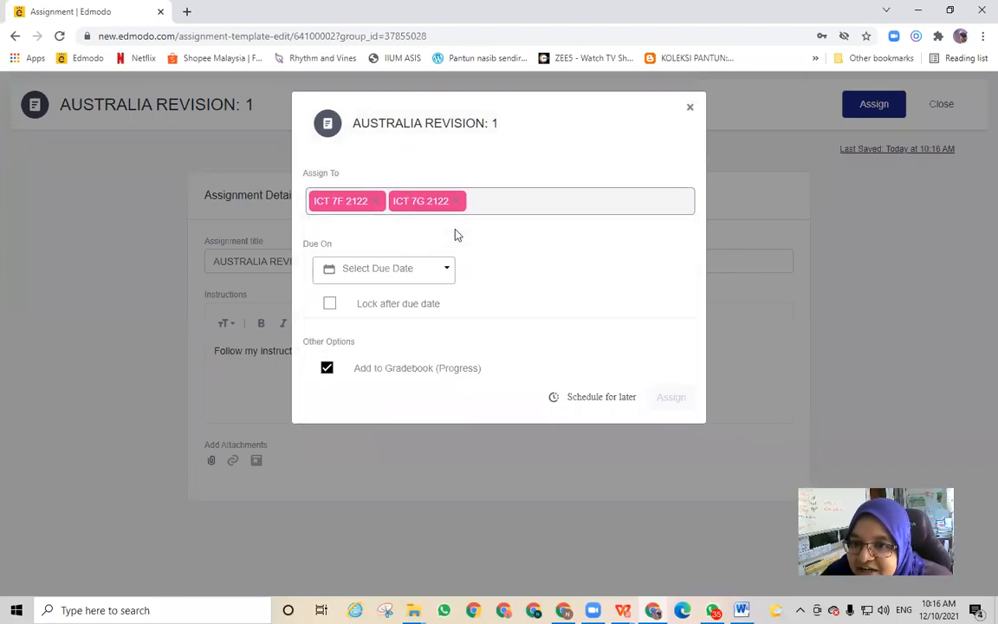
click(441, 279)
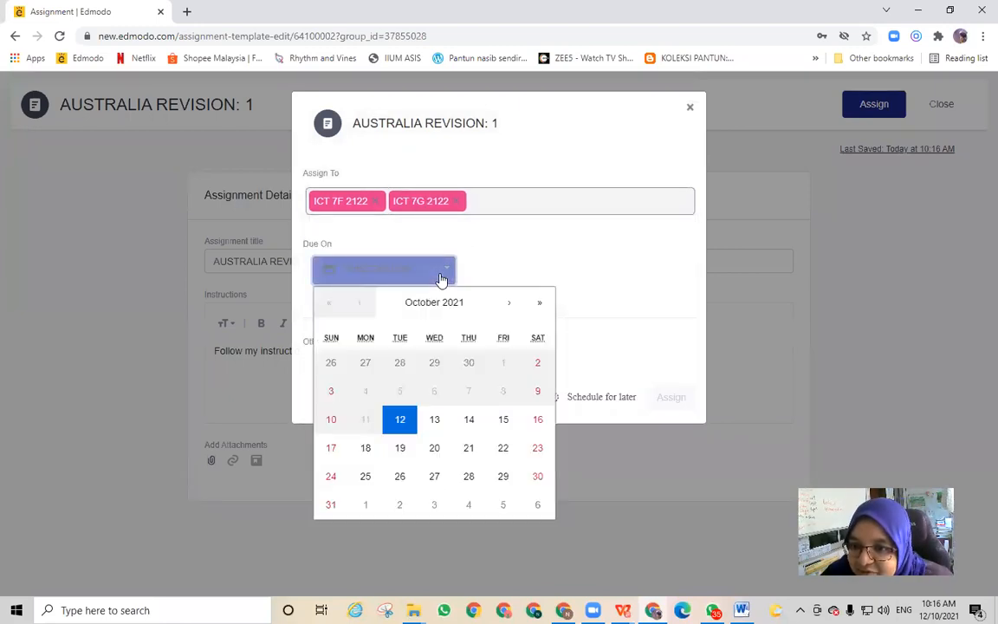
click(505, 420)
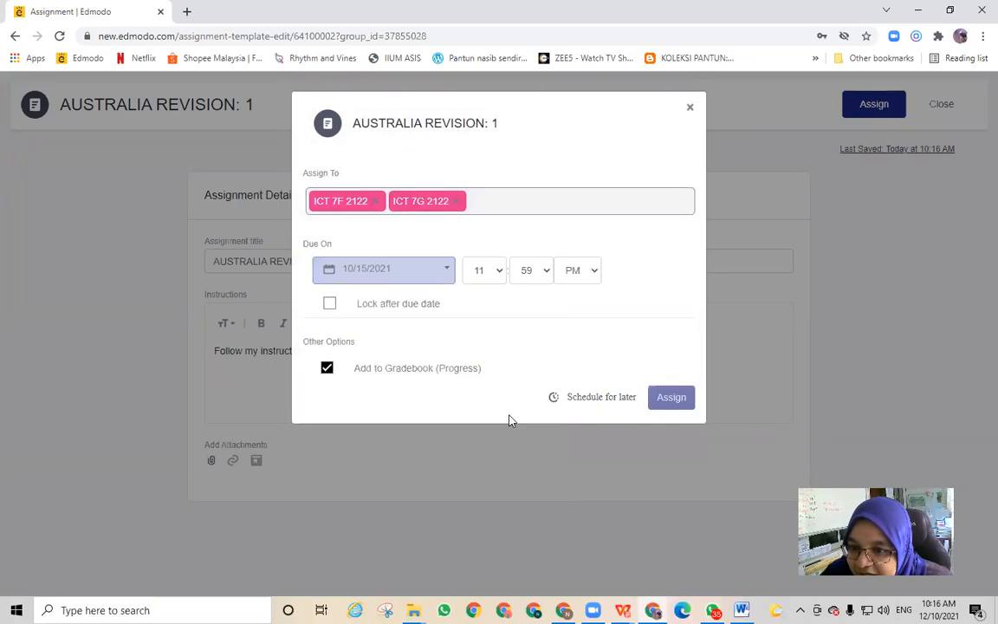
click(677, 397)
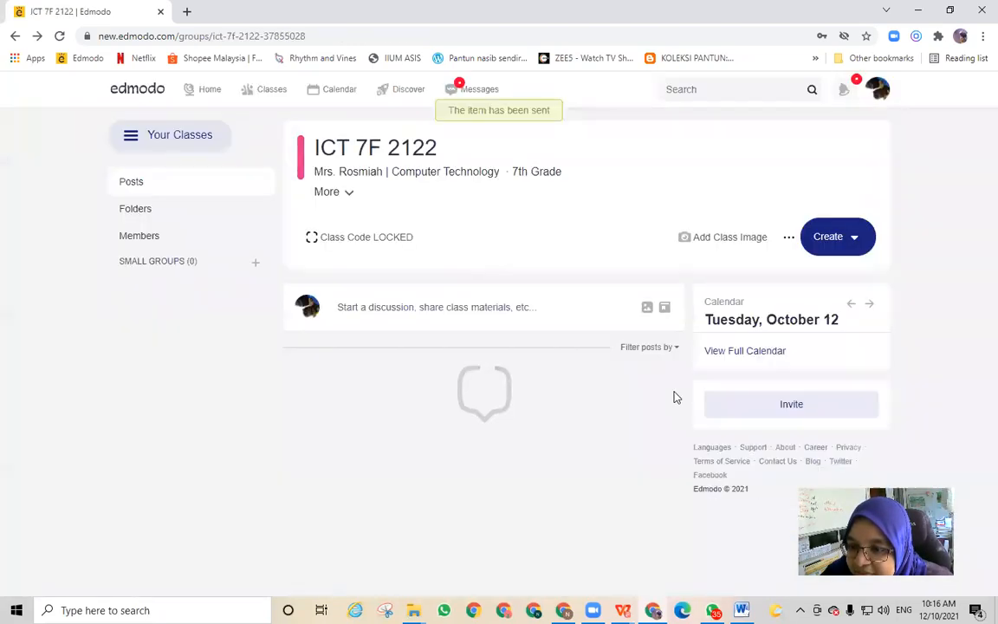